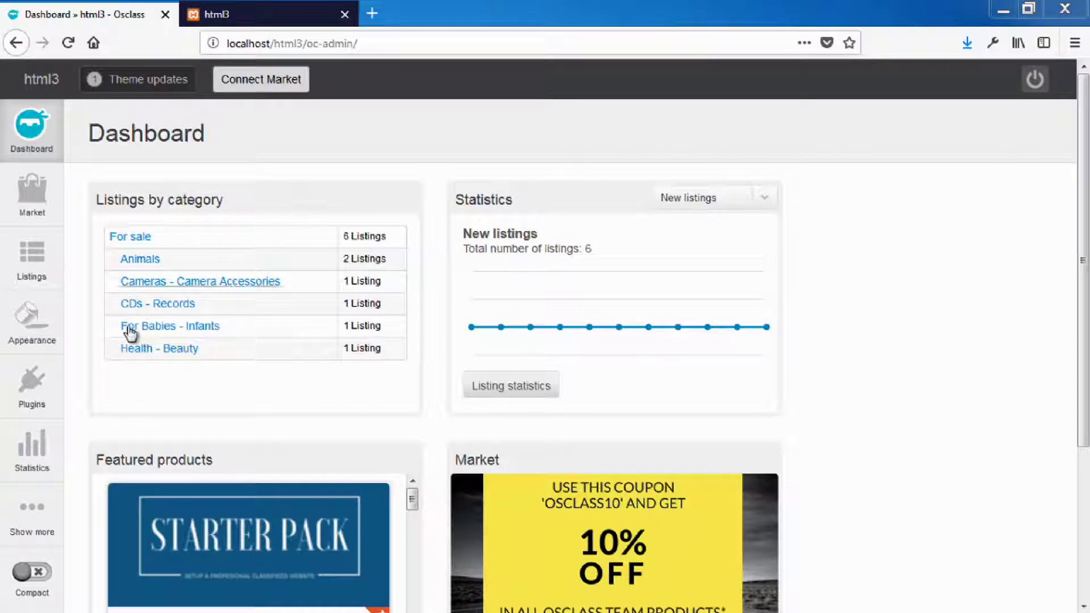
Upload the cbk_blog zip package from the Desktop as a new plugin
left_click(37, 387)
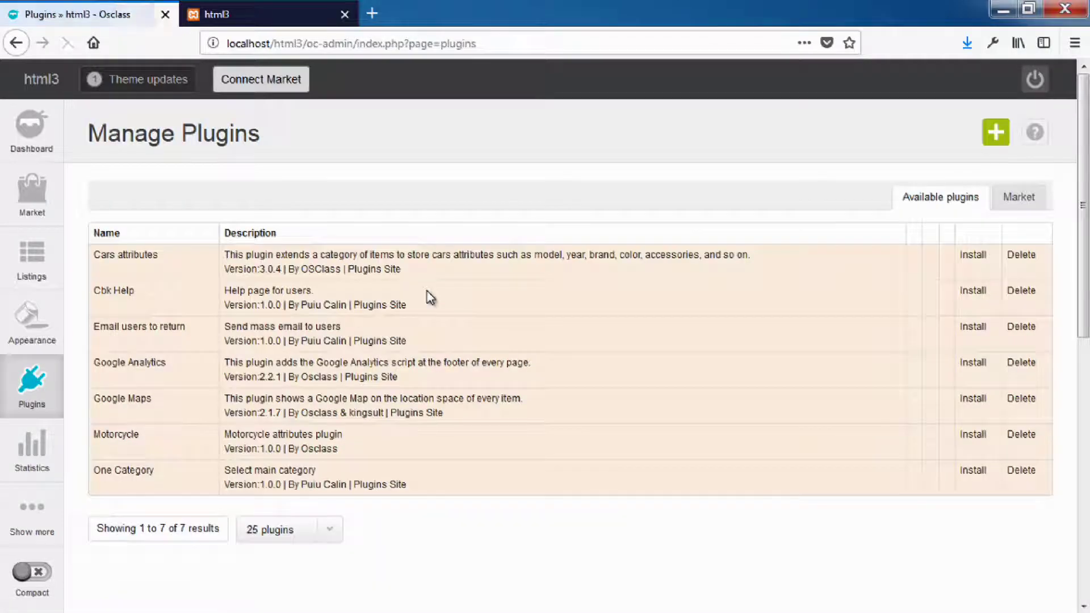
left_click(995, 134)
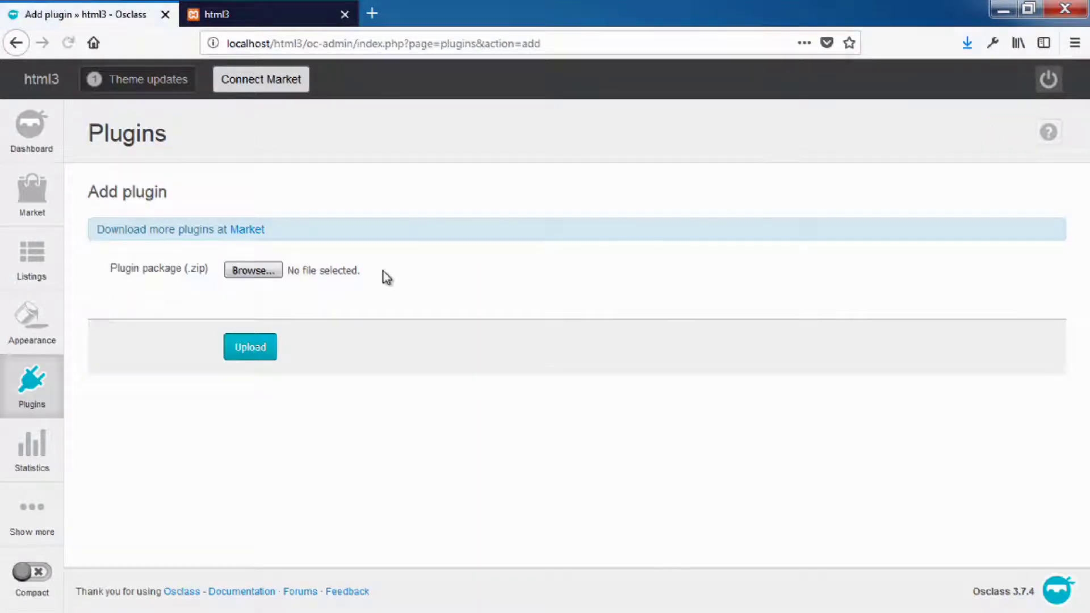
left_click(268, 276)
left_click(230, 287)
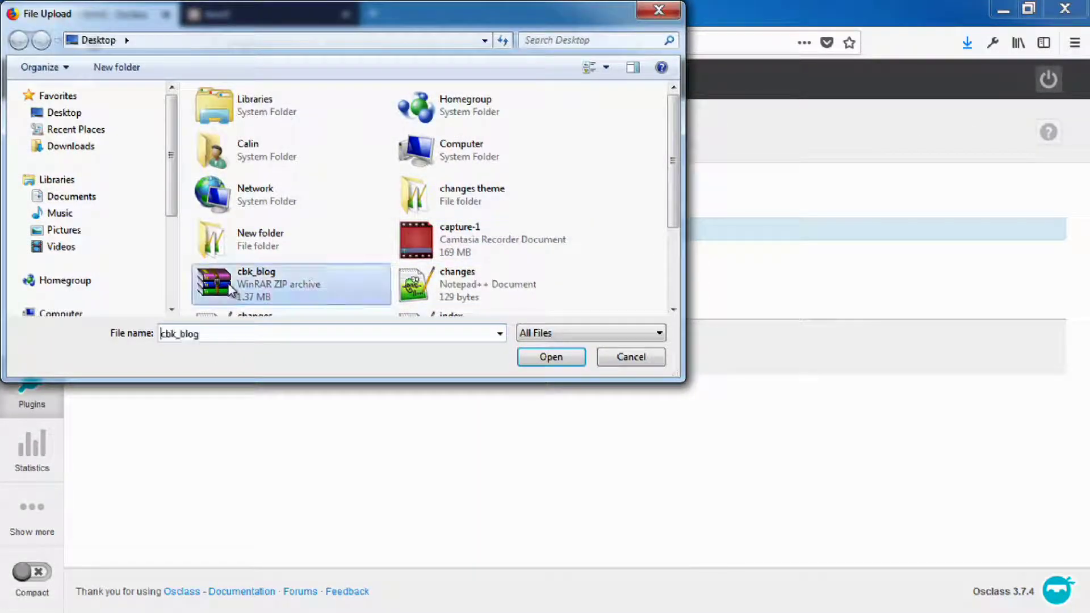
left_click(537, 358)
left_click(259, 354)
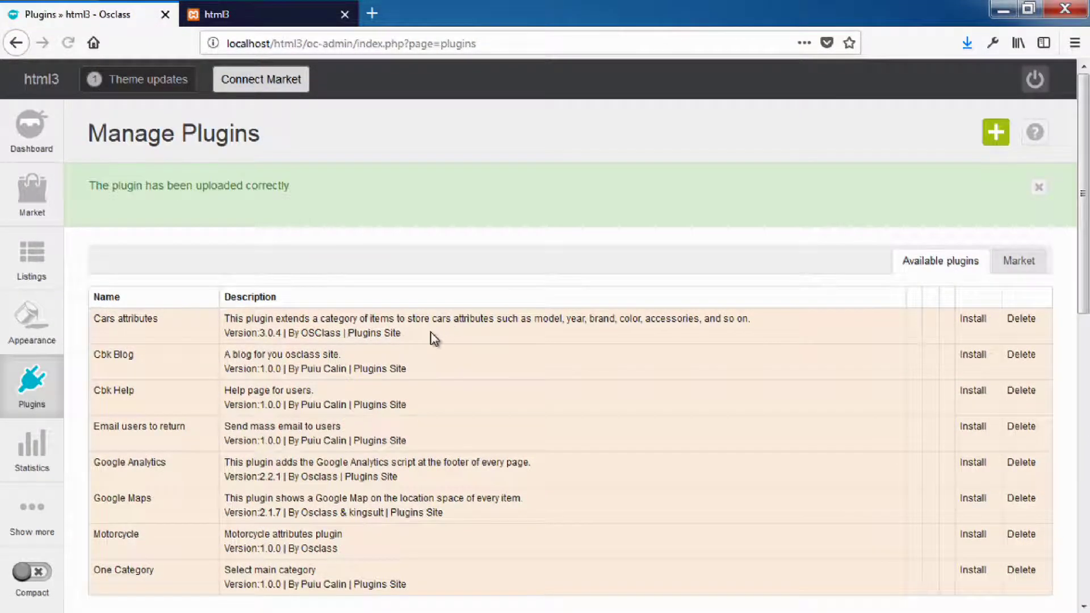
Install the Cbk Blog plugin and dismiss the notification
scroll(432, 336, "down", 2)
left_click_drag(159, 239, 93, 234)
left_click(973, 236)
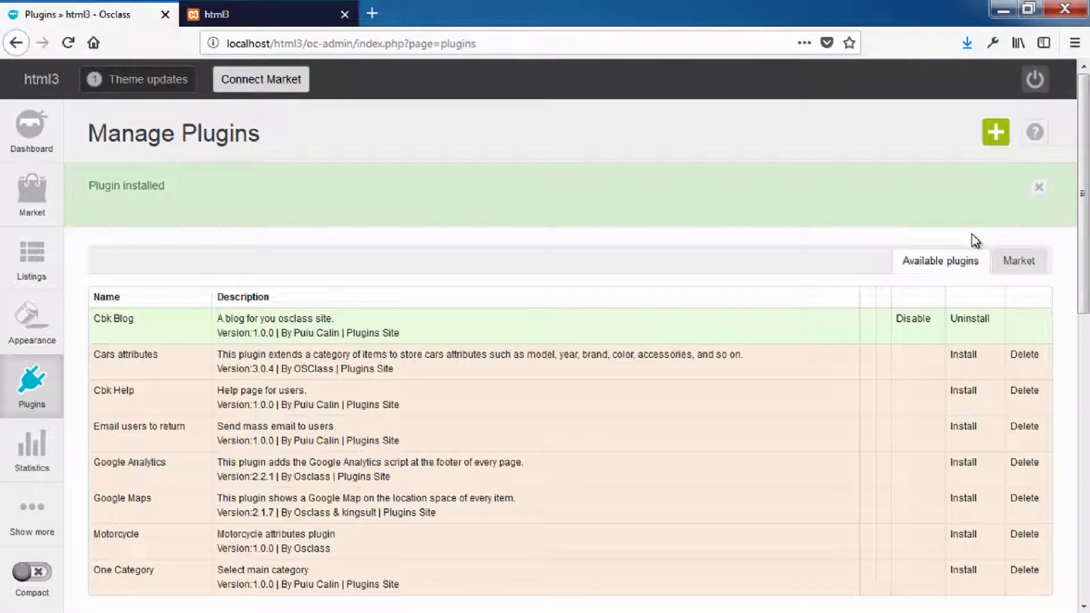
left_click(1038, 189)
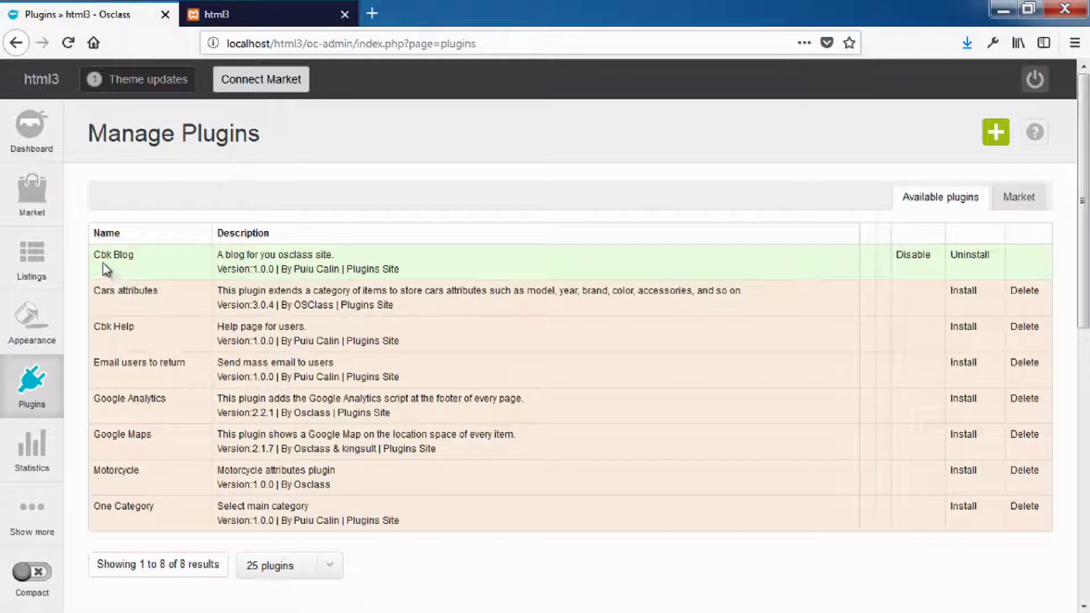
Open the Cbk Blog plugin's settings page and review its blog and admin options
mouse_move(31, 315)
mouse_move(32, 383)
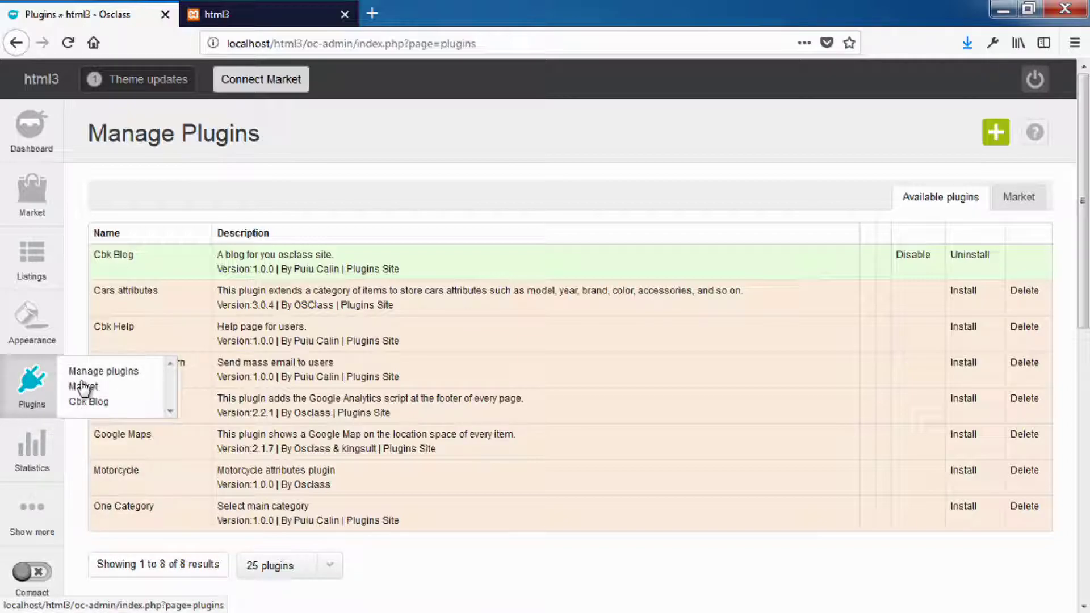
left_click(96, 403)
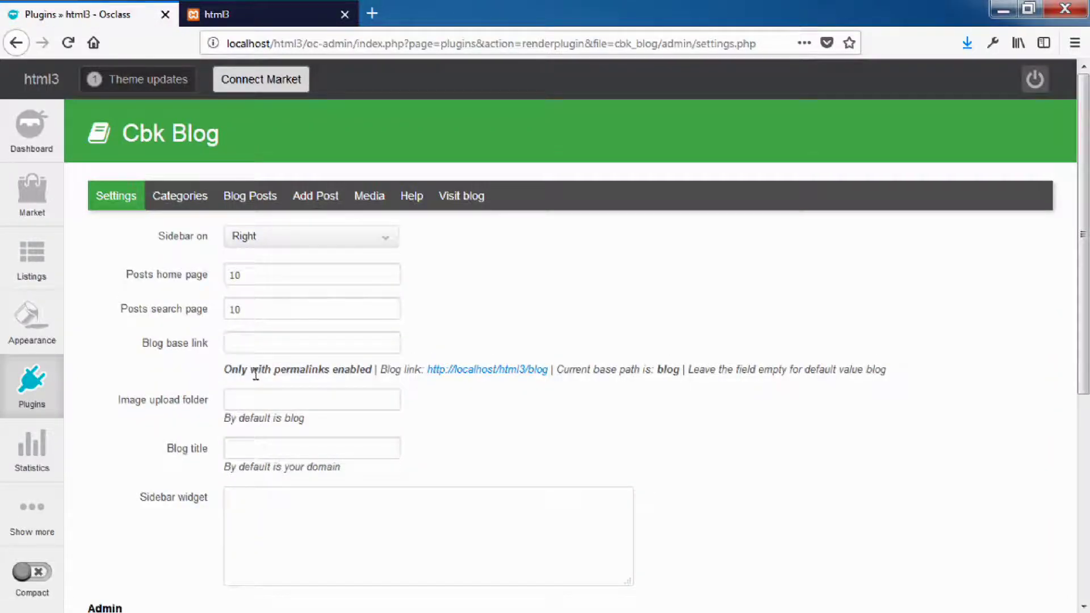
scroll(255, 375, "down", 3)
scroll(255, 372, "up", 3)
left_click_drag(234, 142, 105, 145)
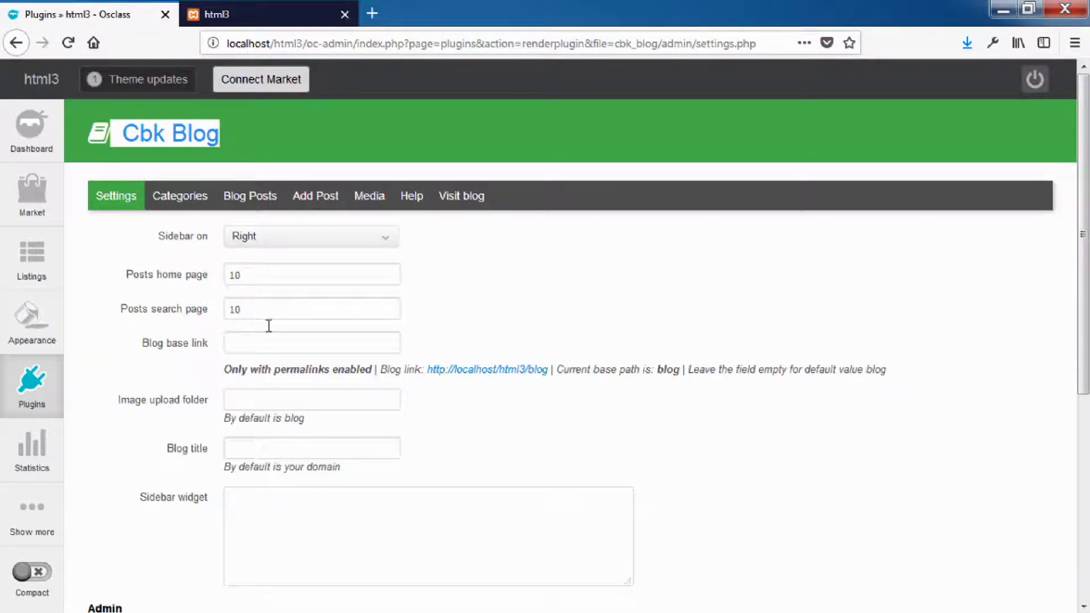
scroll(304, 336, "down", 5)
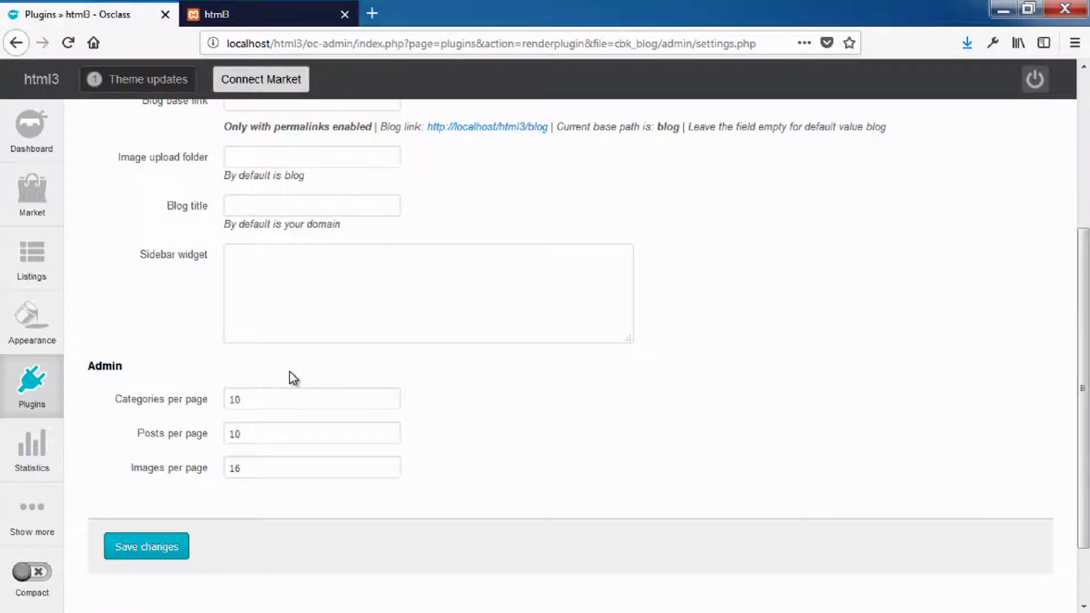
scroll(292, 375, "up", 5)
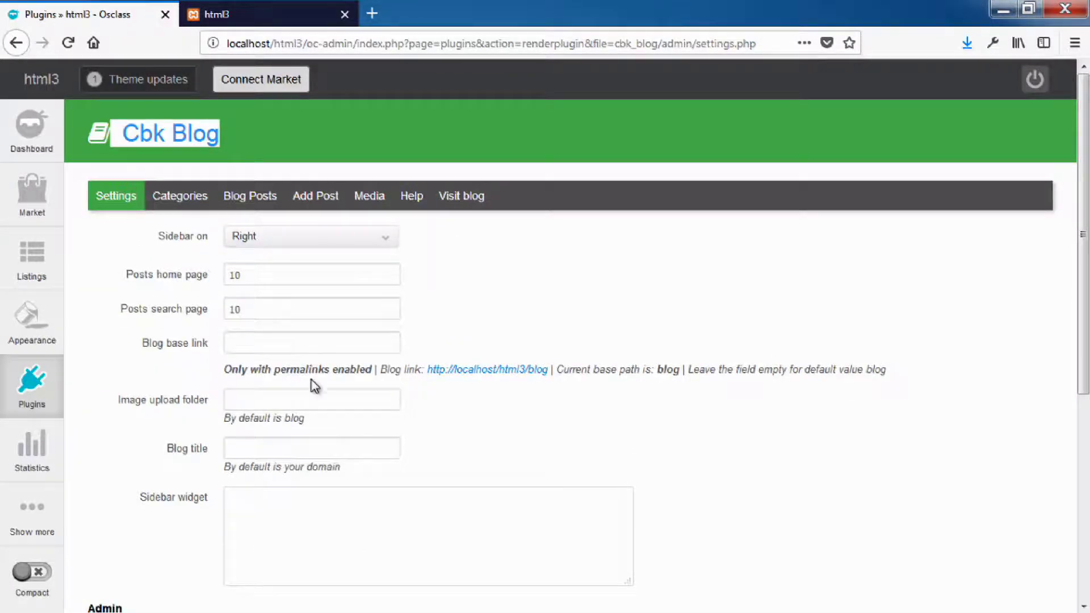
Open the plugin's help page and select the line <?php echo cbk_blog_home_url(); ?> under Installing
left_click(421, 206)
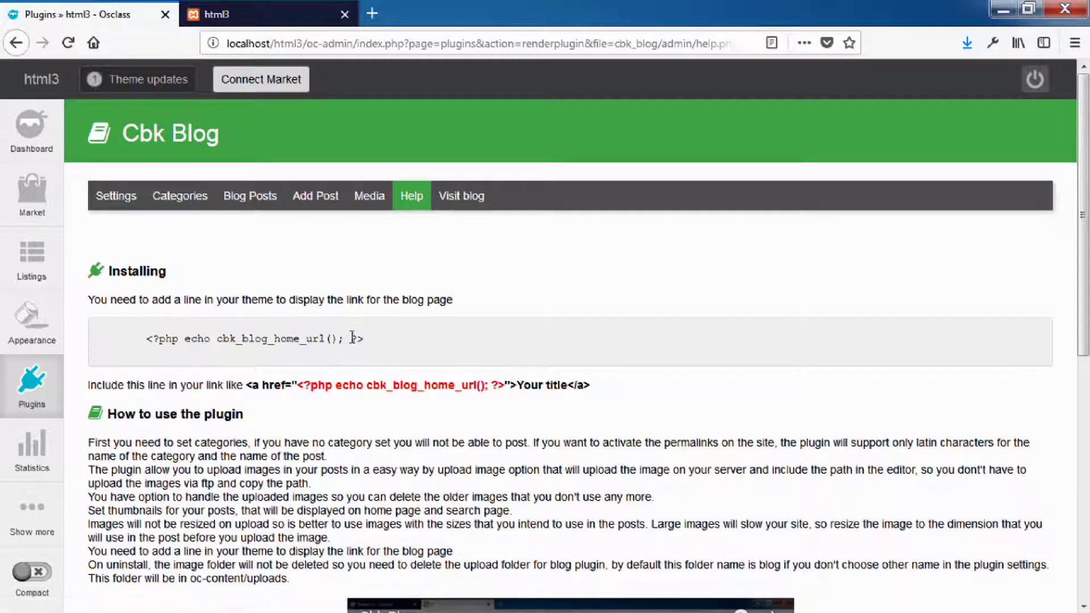
left_click_drag(364, 339, 151, 337)
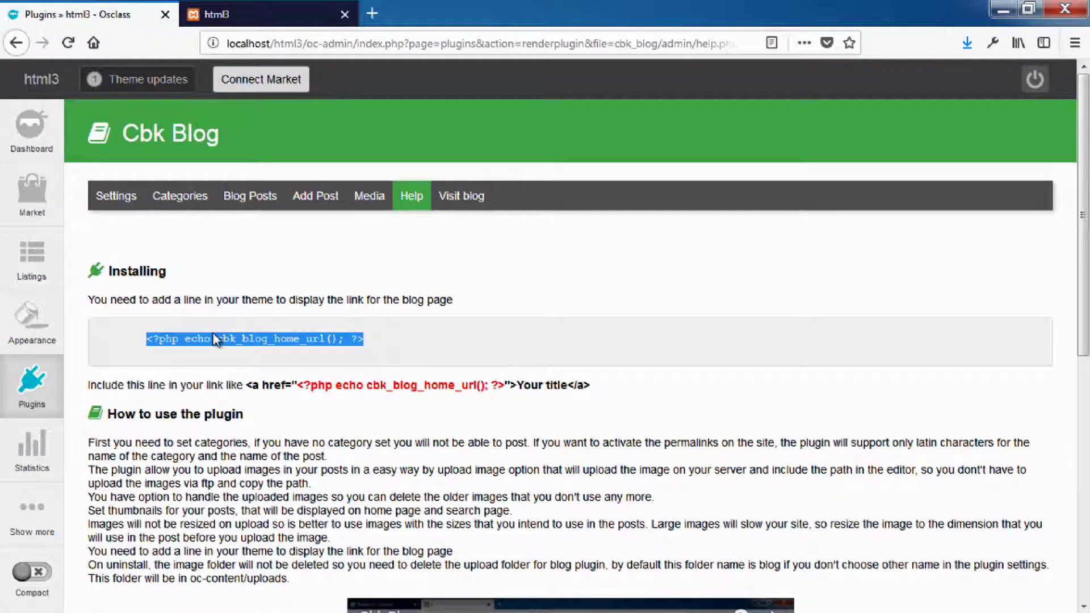
Switch to the file explorer and open the vrisko theme's footer file in Notepad++
key("alt+Tab")
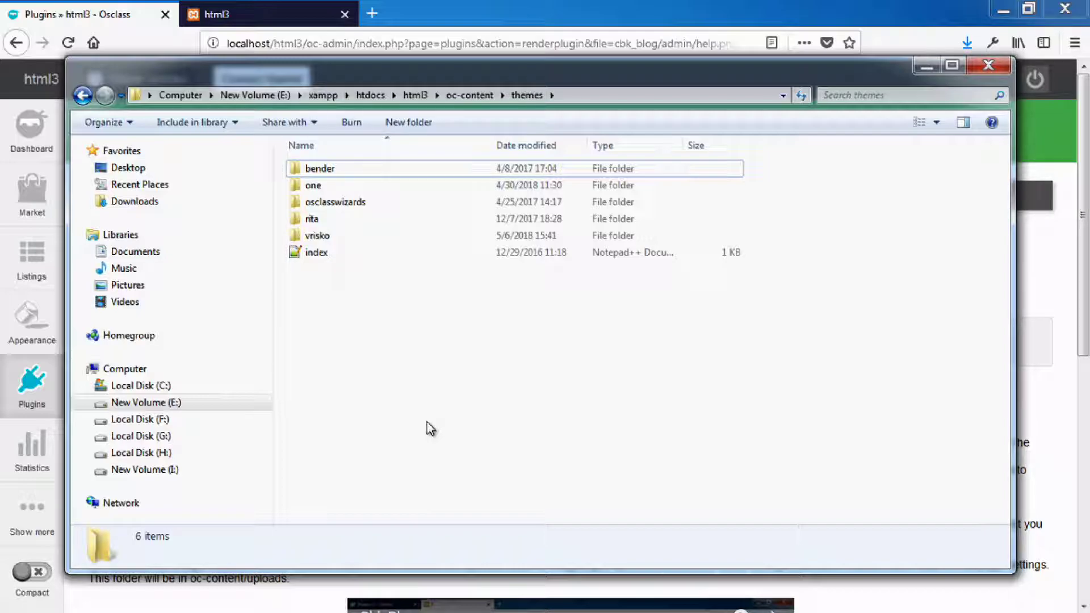
double_click(340, 236)
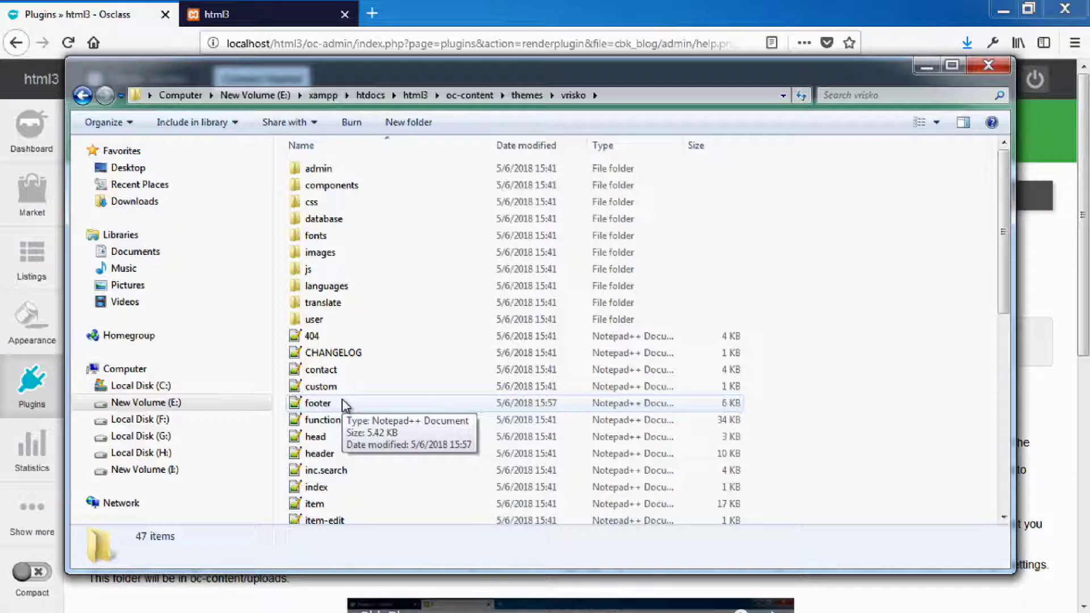
right_click(337, 406)
left_click(319, 409)
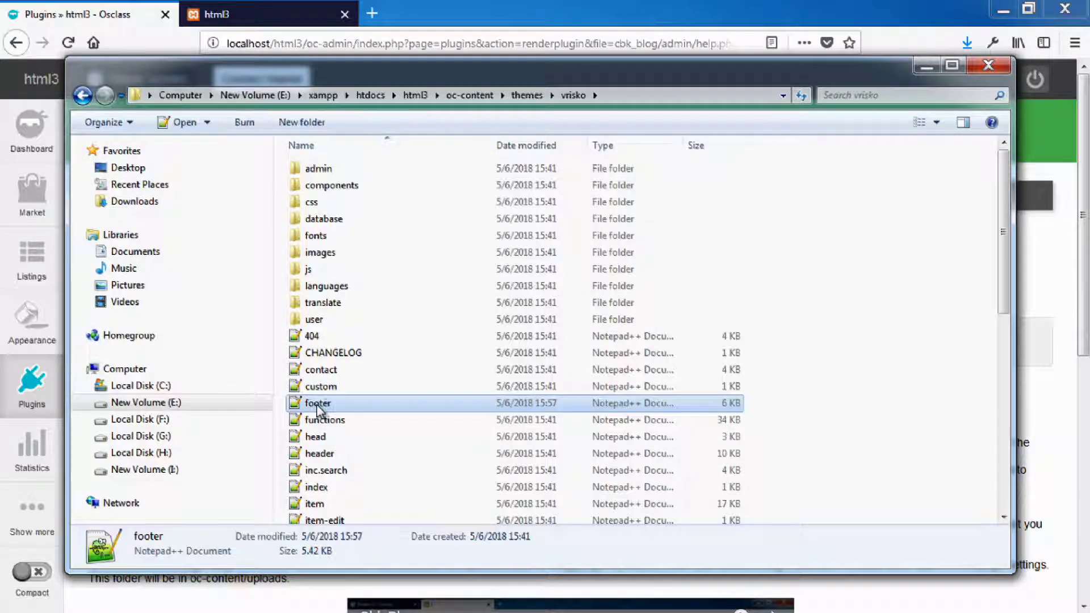
right_click(316, 408)
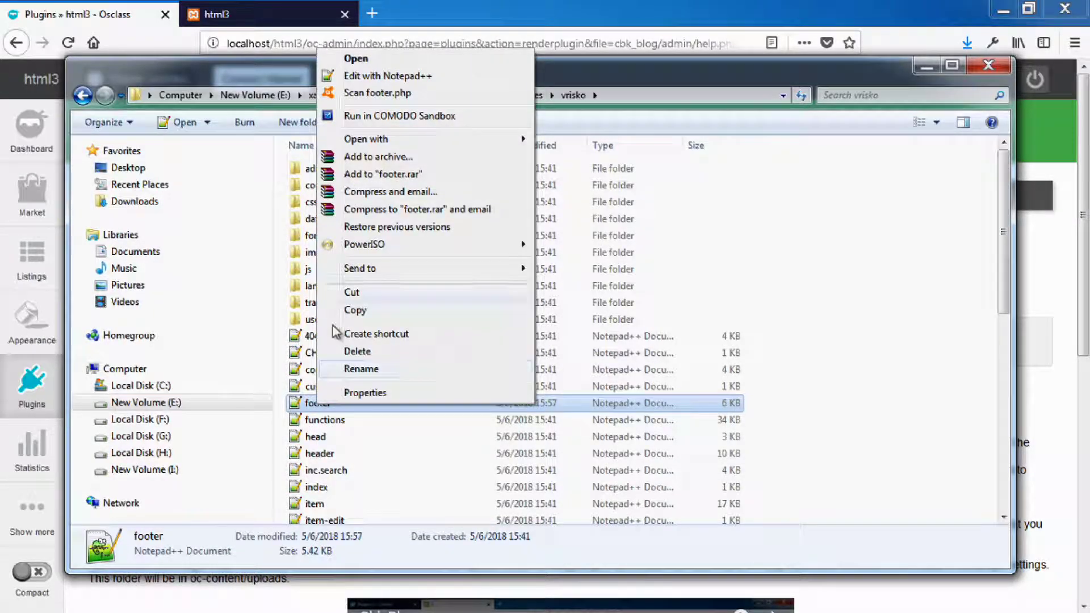
left_click(392, 76)
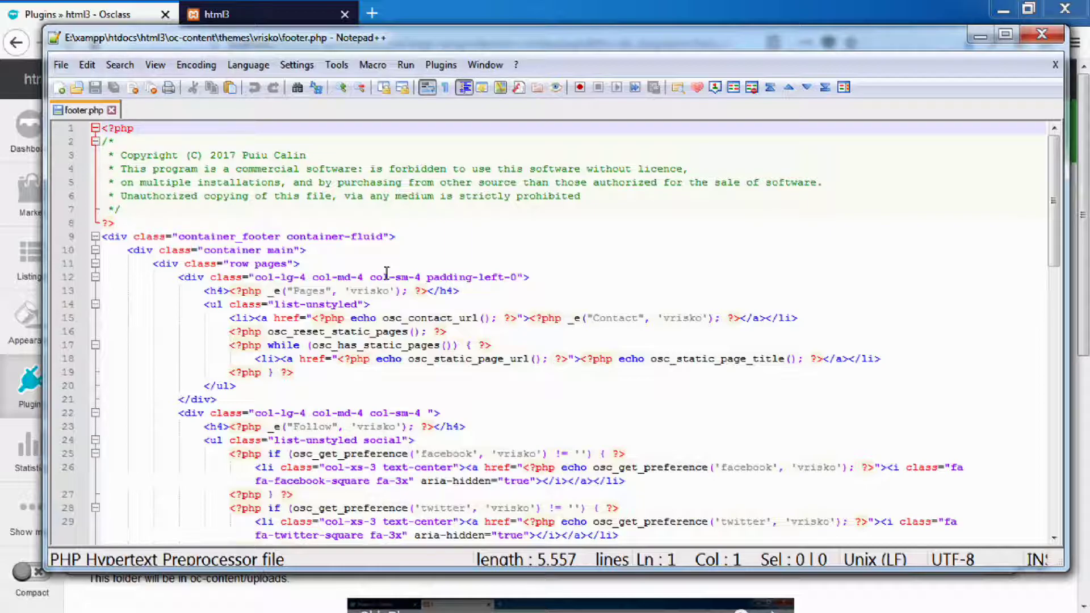
Examine the footer of the html3 home page in the browser, then return to footer.php in Notepad++
left_click(269, 20)
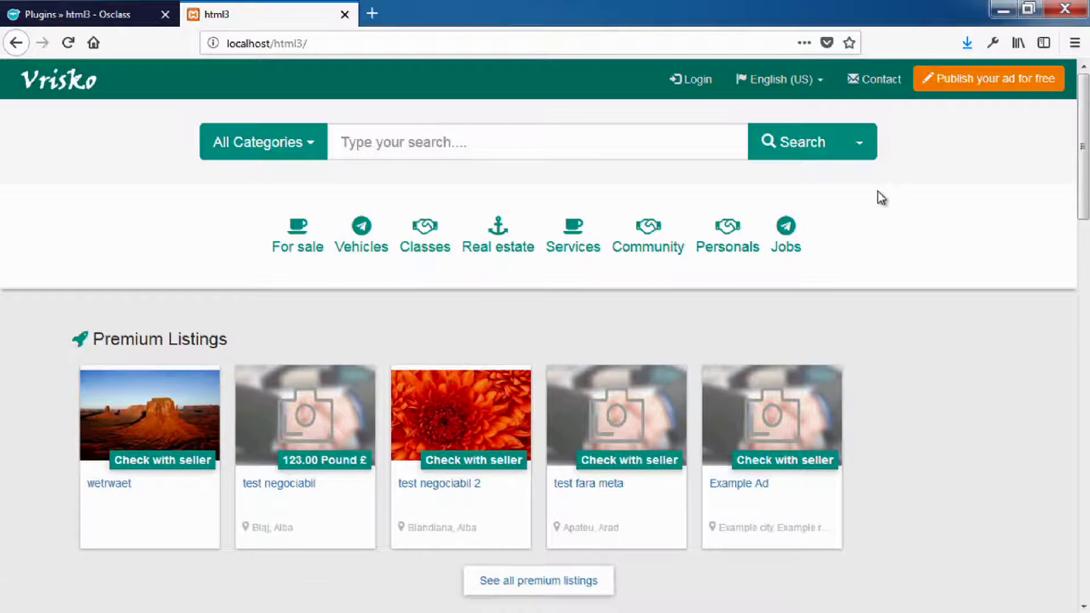
left_click_drag(1078, 166, 755, 494)
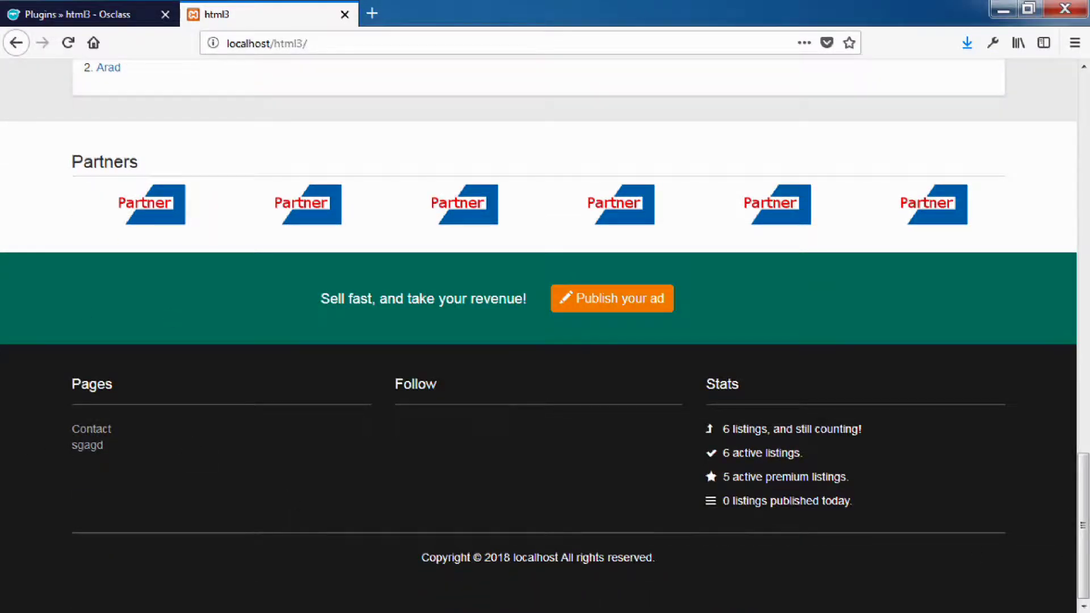
key("alt+Tab")
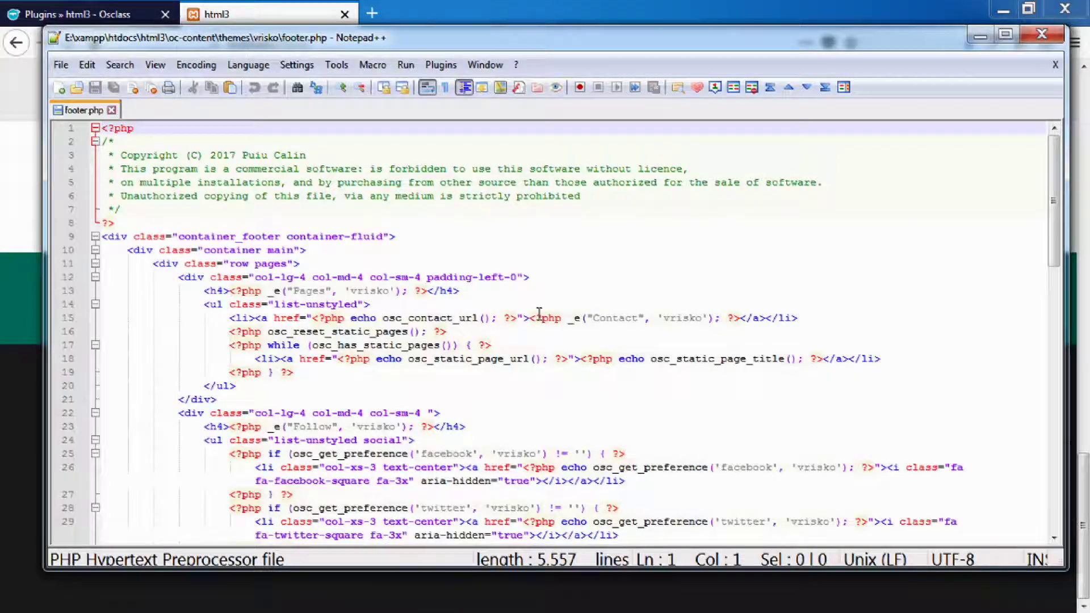
Add the list item <li><a href="">Blog</a></li> after the static pages loop in the Pages list
left_click(291, 372)
key("Return")
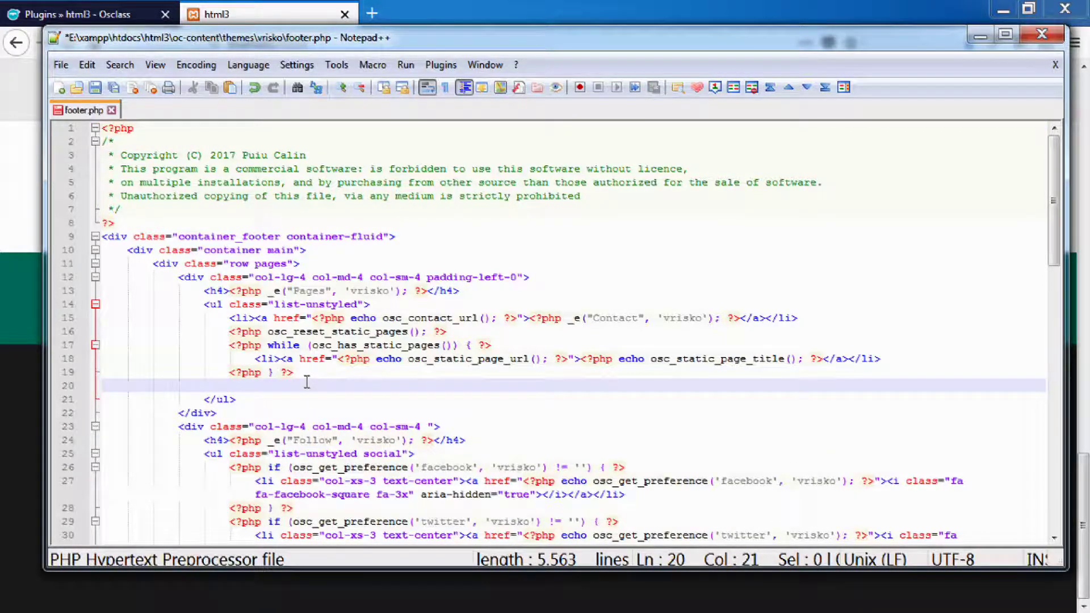
type("<li")
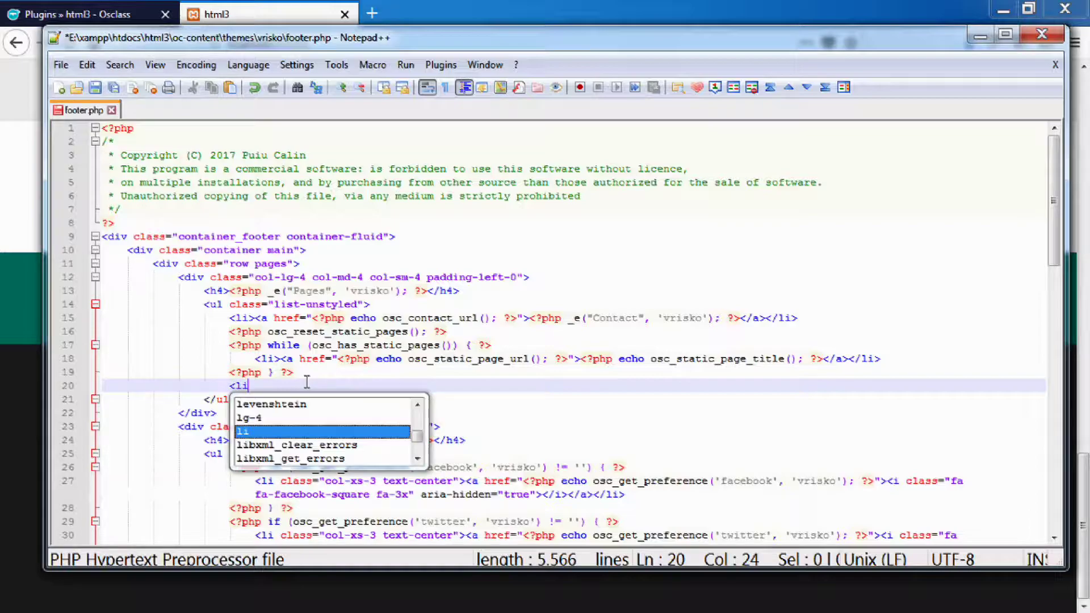
type("><")
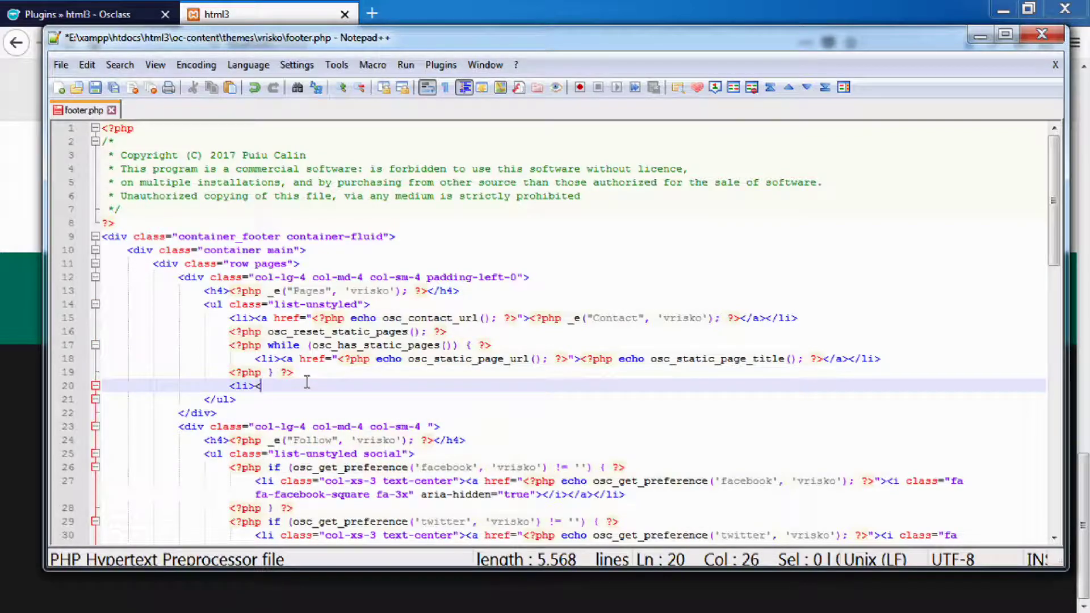
type("a hre")
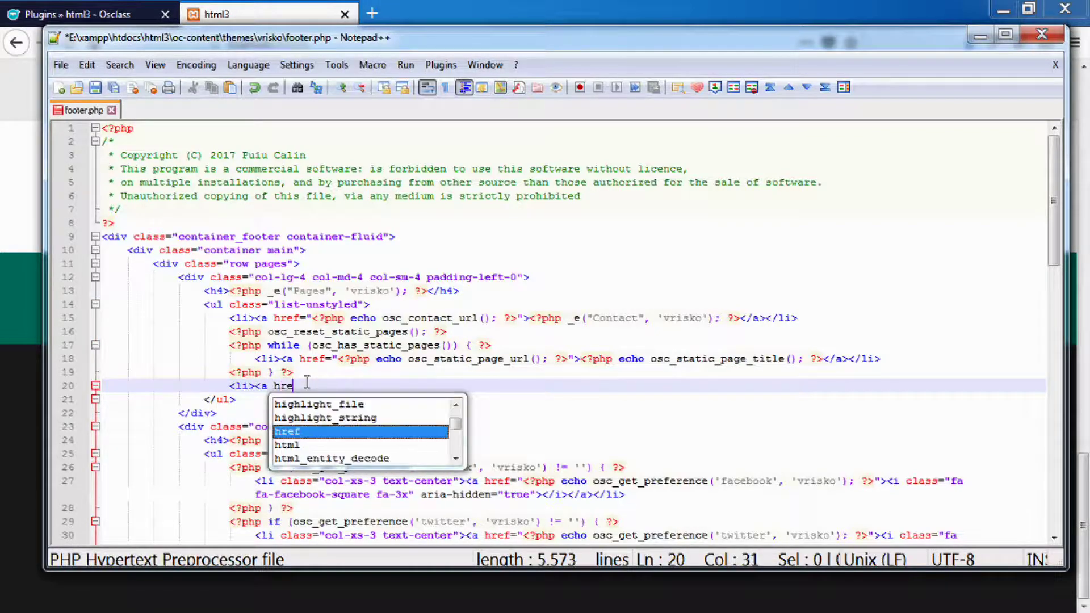
type("f=\"\">")
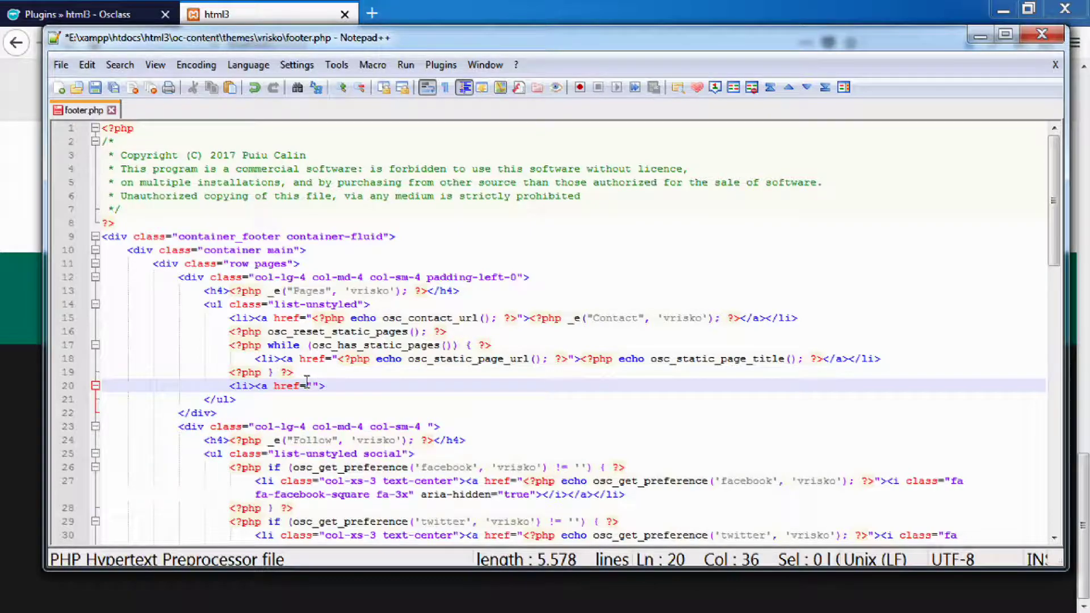
type("Blog</a>")
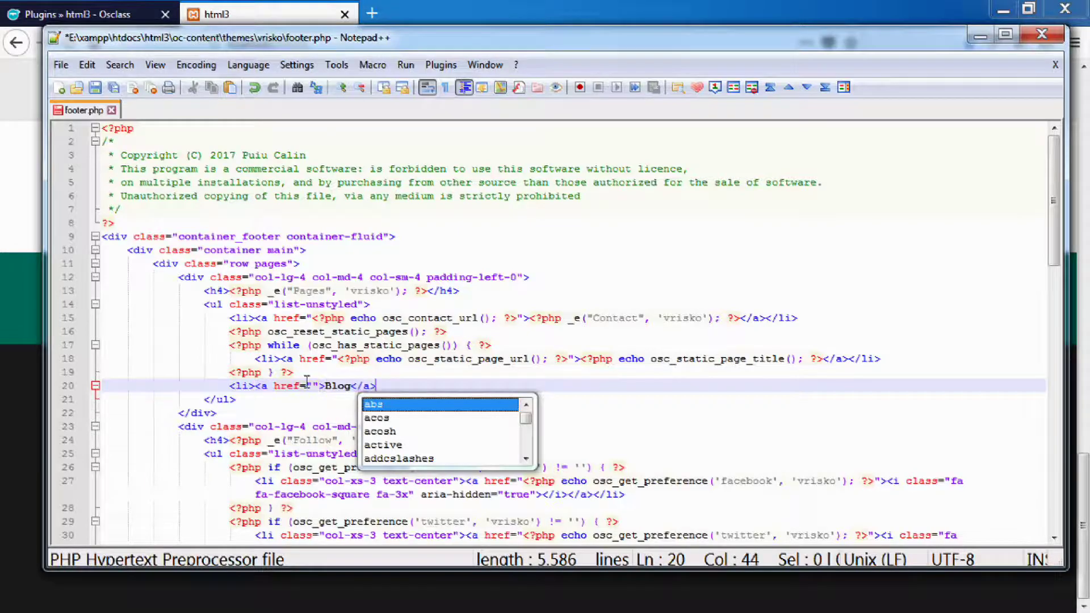
type("</li>")
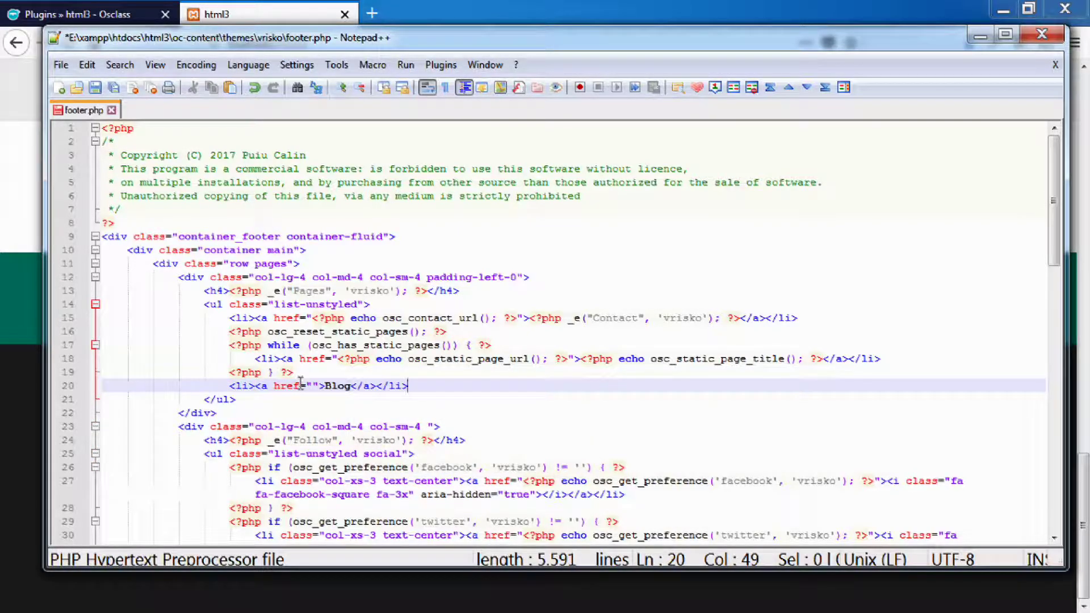
Copy the blog URL line from the plugin's help page into the Blog link's empty href and save footer.php
left_click(314, 385)
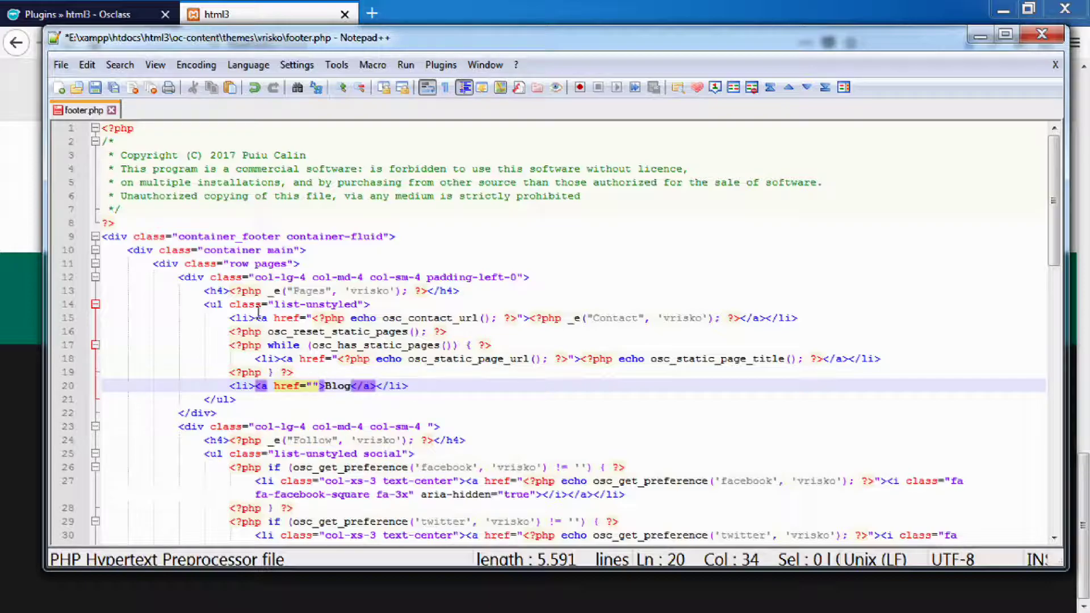
left_click(76, 14)
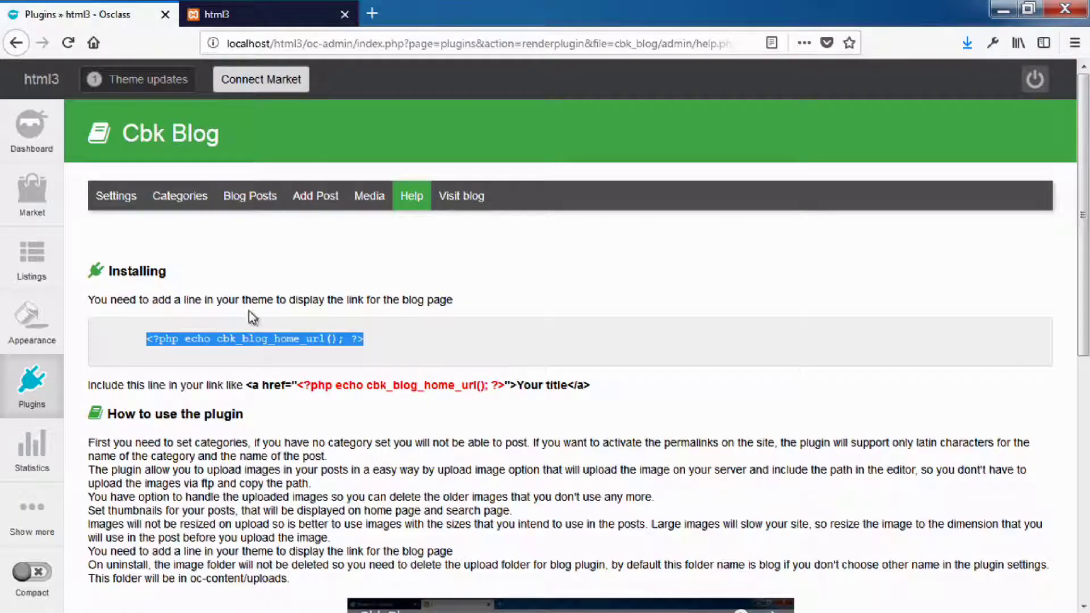
right_click(233, 335)
left_click(256, 346)
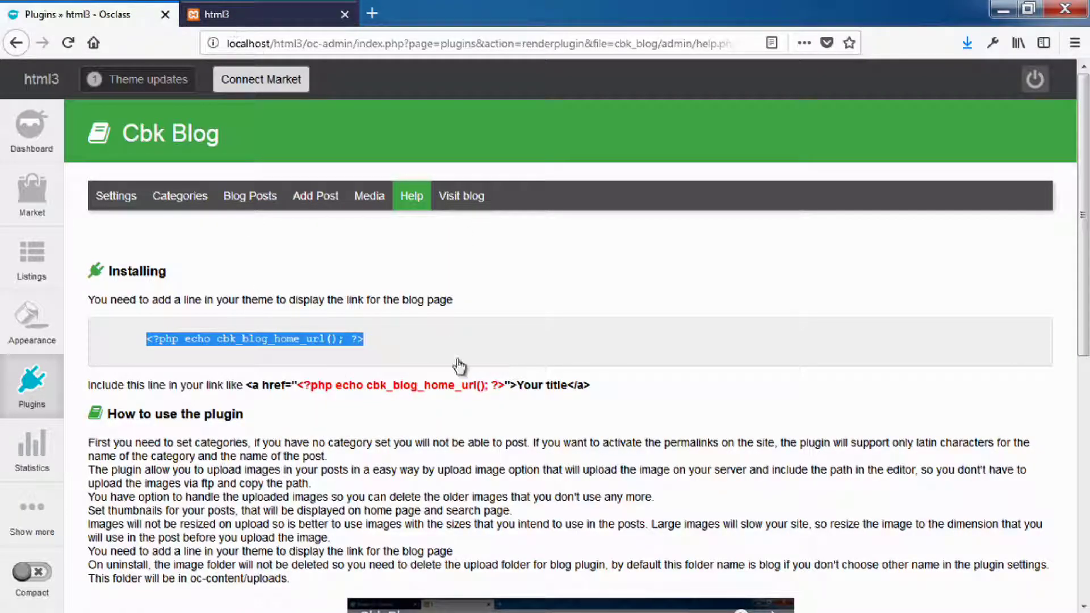
key("alt+Tab")
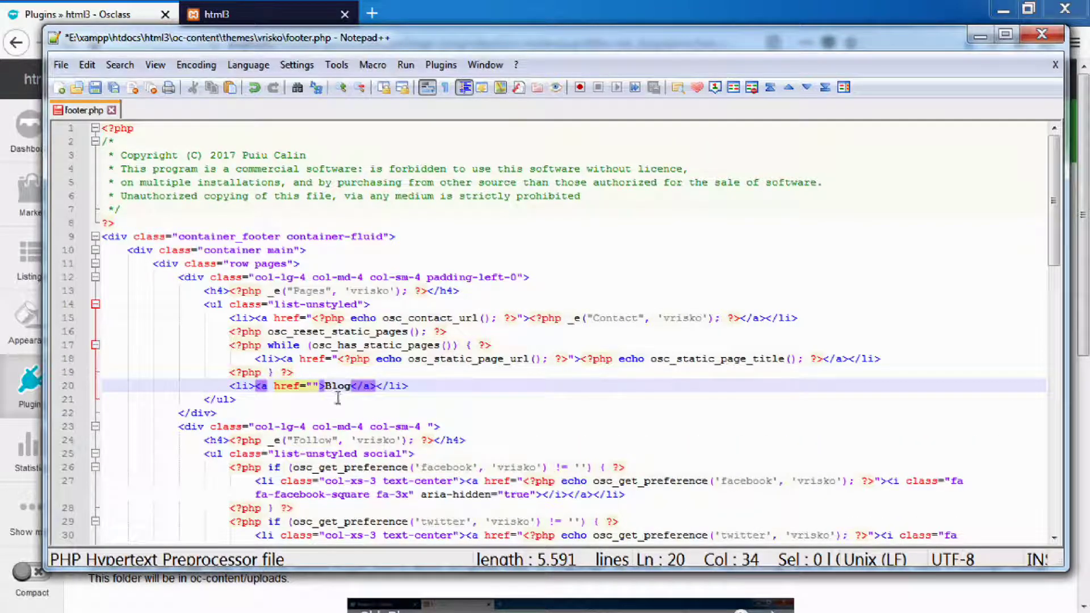
right_click(312, 386)
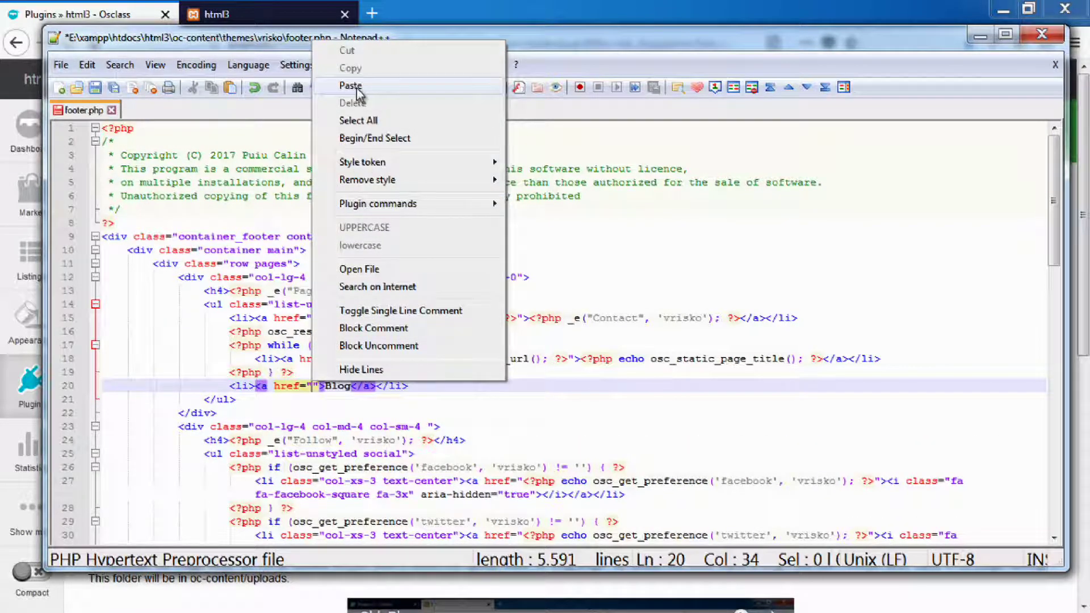
left_click(351, 86)
left_click(95, 86)
Reload the html3 home page in the browser to check the footer's Pages list
left_click(278, 12)
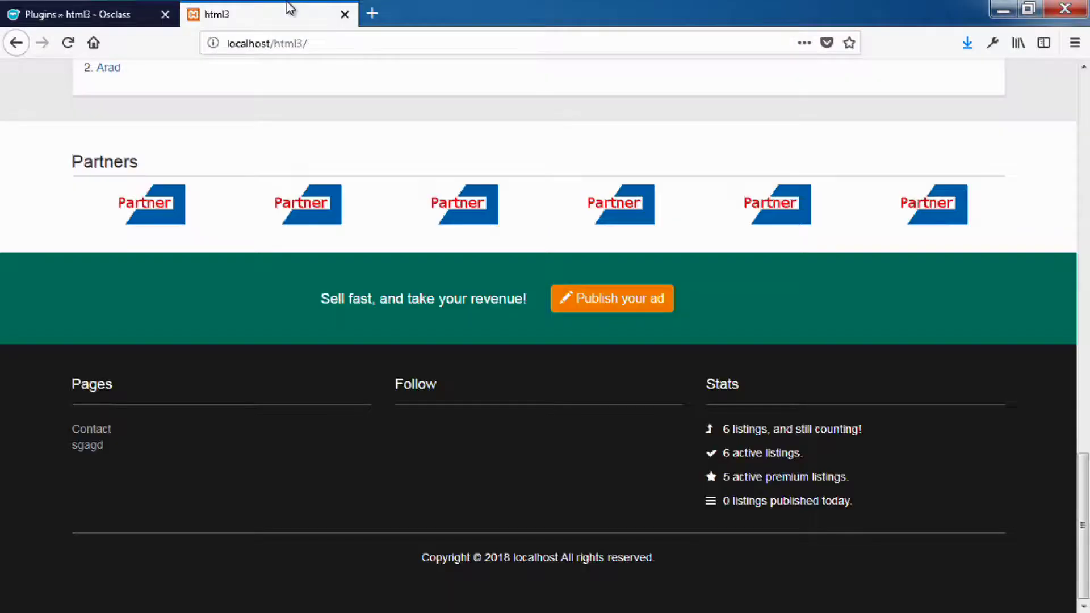
left_click(68, 47)
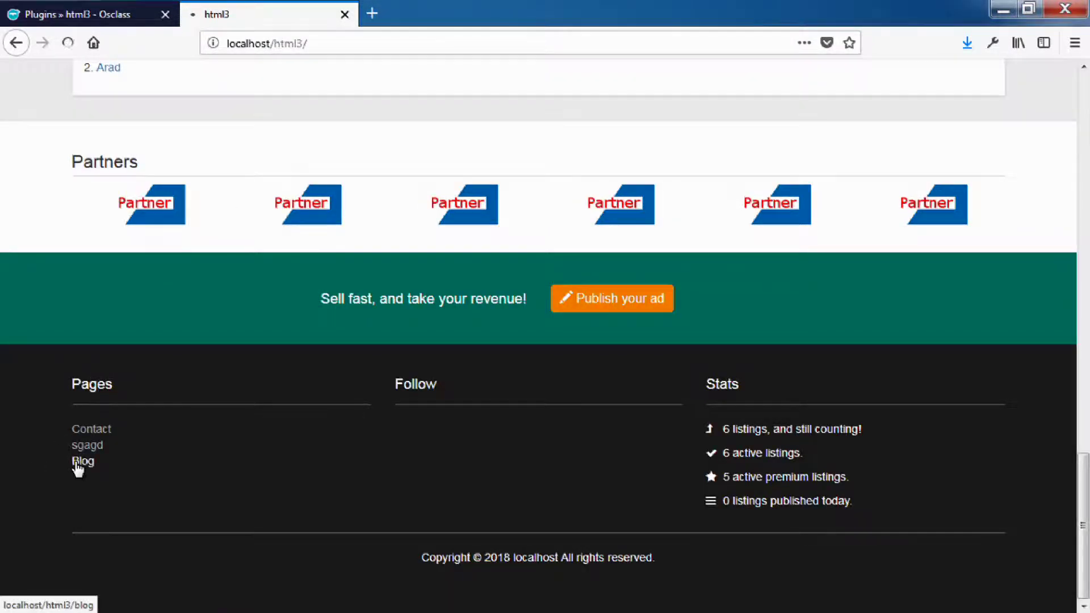
Open the blog page through the footer's Blog link and read the notice about its posts
left_click(79, 463)
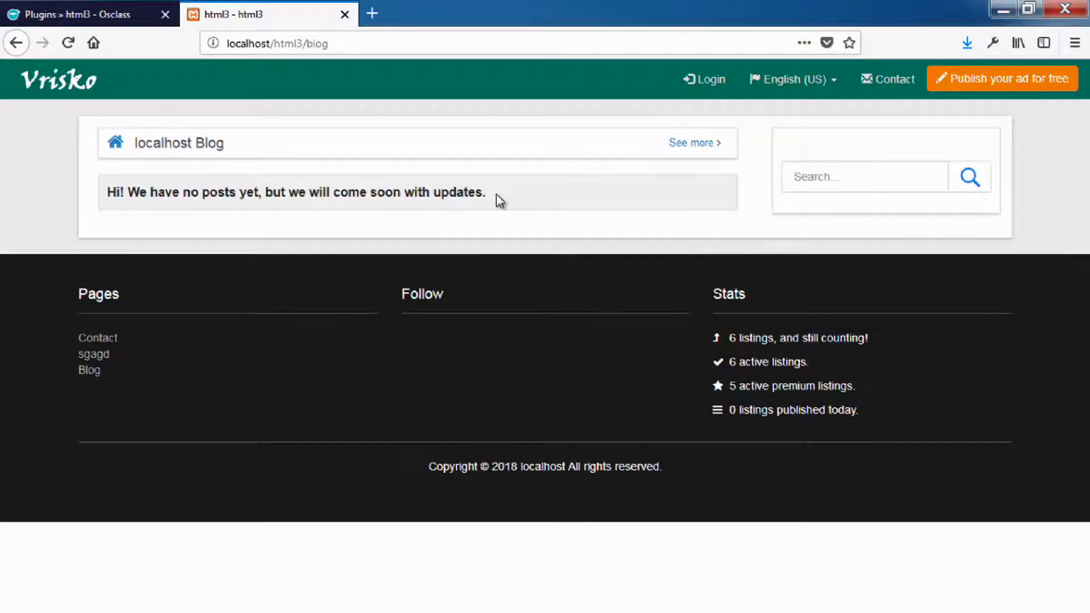
left_click_drag(494, 199, 91, 212)
left_click(90, 211)
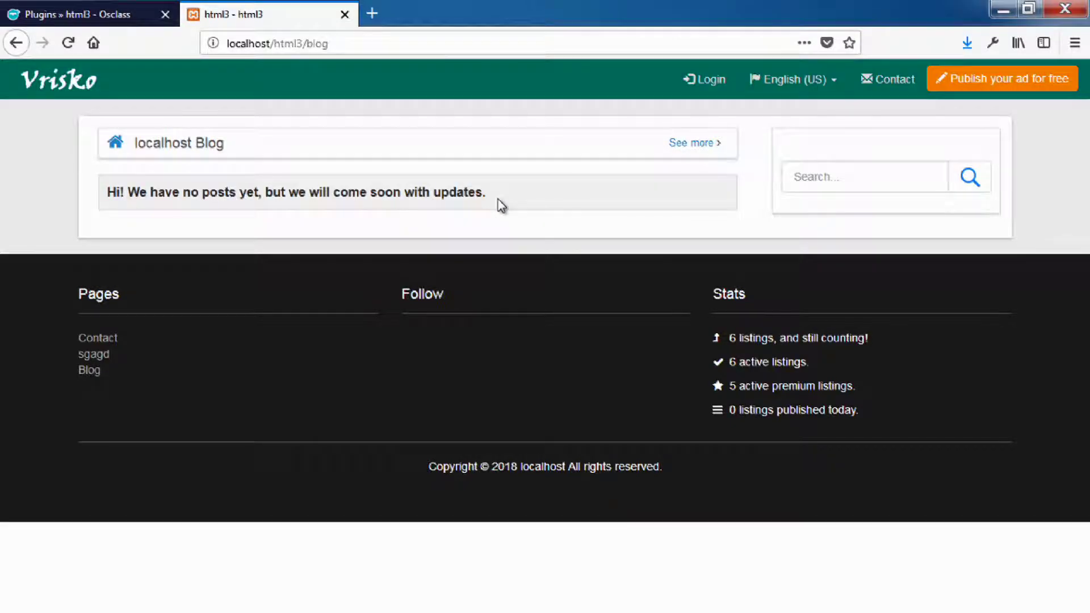
left_click_drag(489, 193, 54, 211)
left_click(53, 212)
Return to the Cbk Blog plugin in the Osclass admin and read the category notice on the Add Post page
left_click(44, 14)
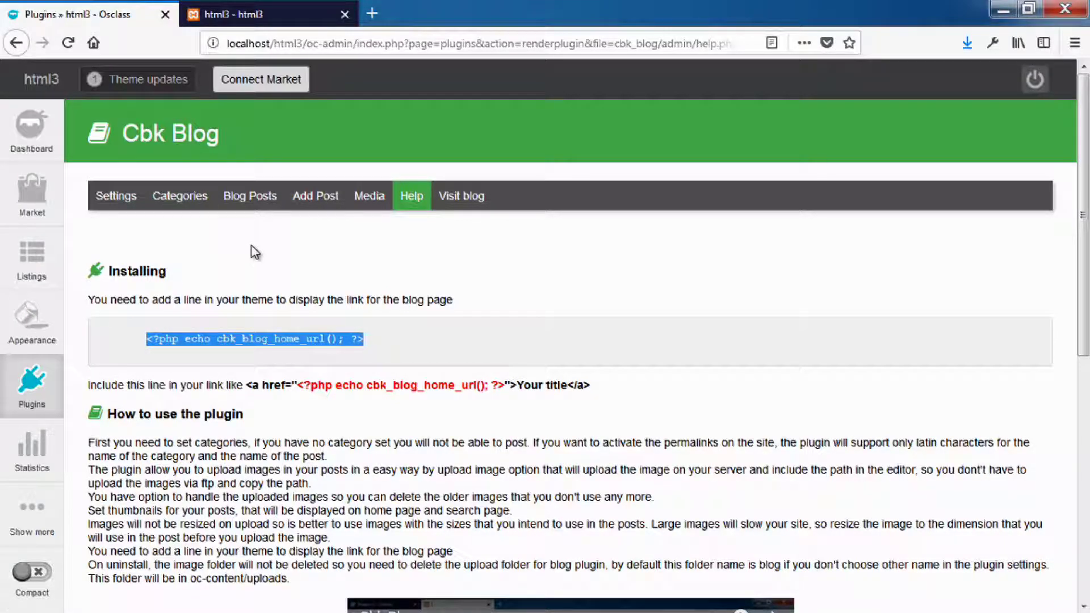
left_click(306, 208)
left_click_drag(883, 327, 251, 314)
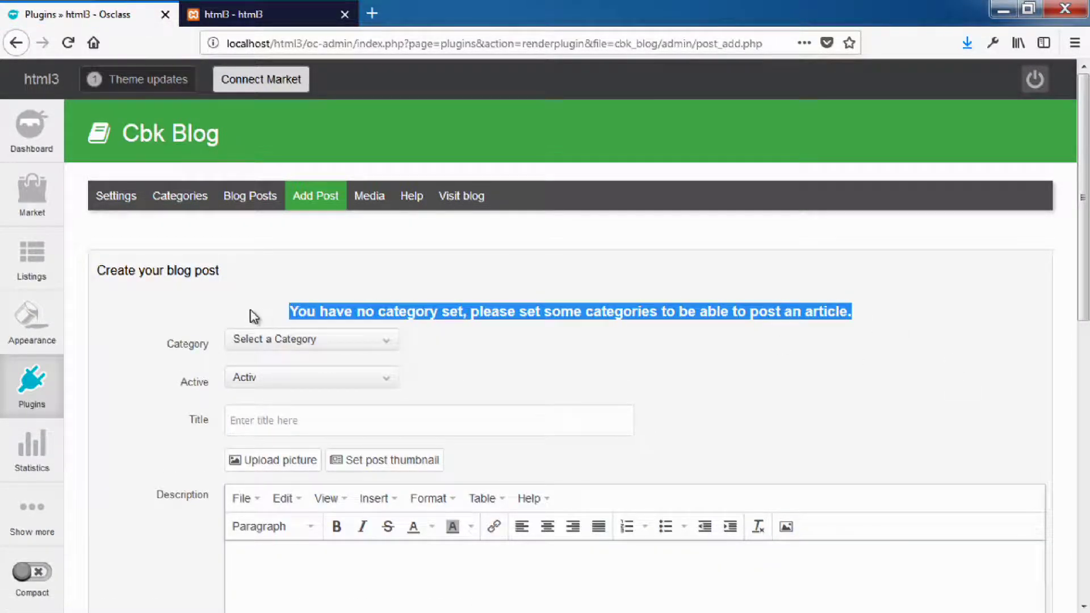
Add a blog category named Test with the description Descrierea
left_click(186, 205)
left_click(260, 326)
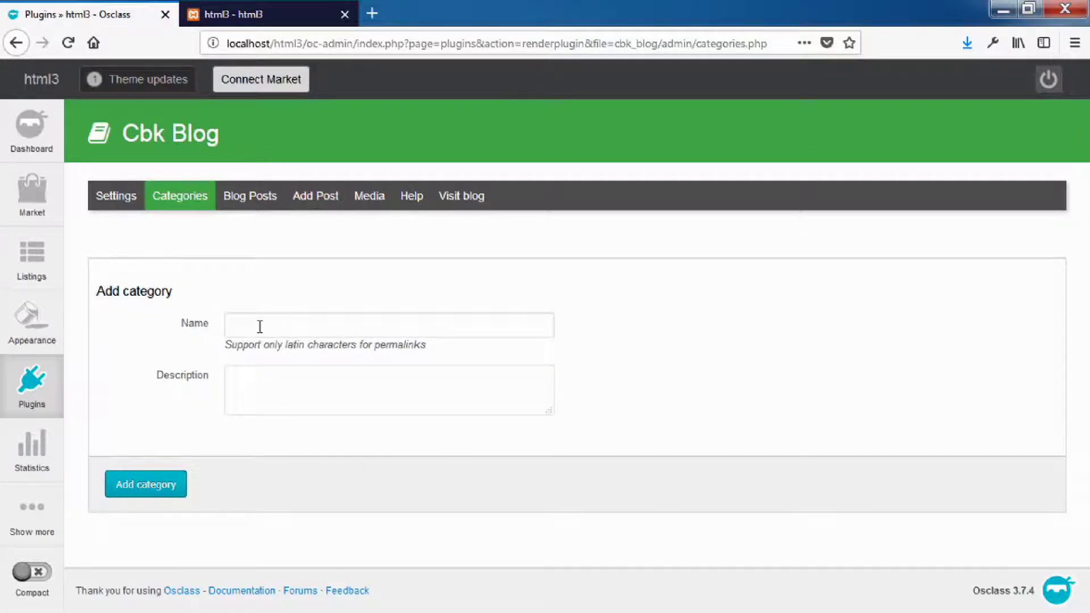
type("Test")
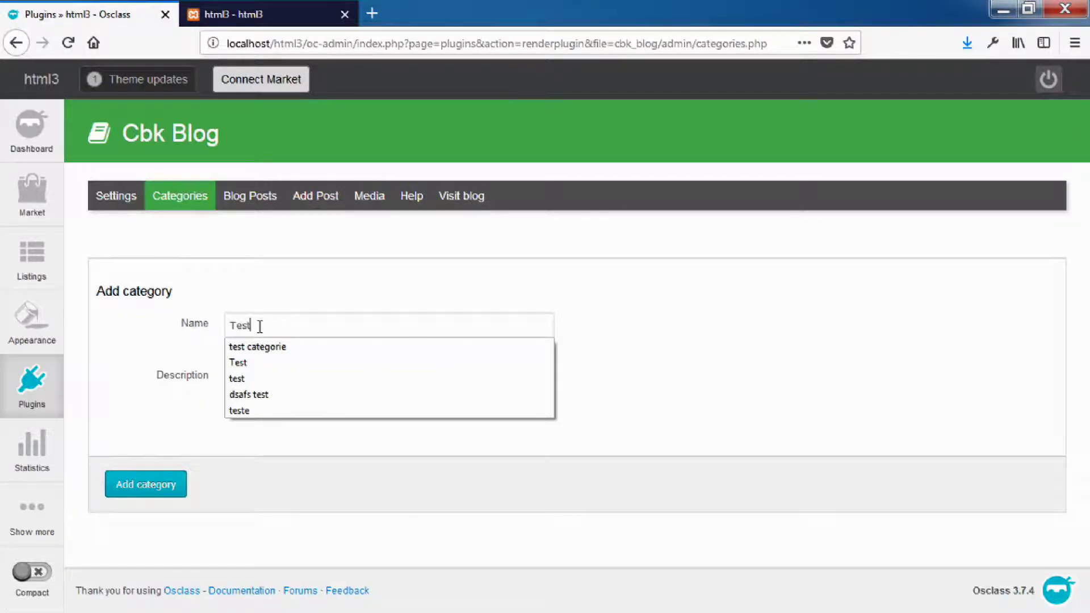
left_click(285, 365)
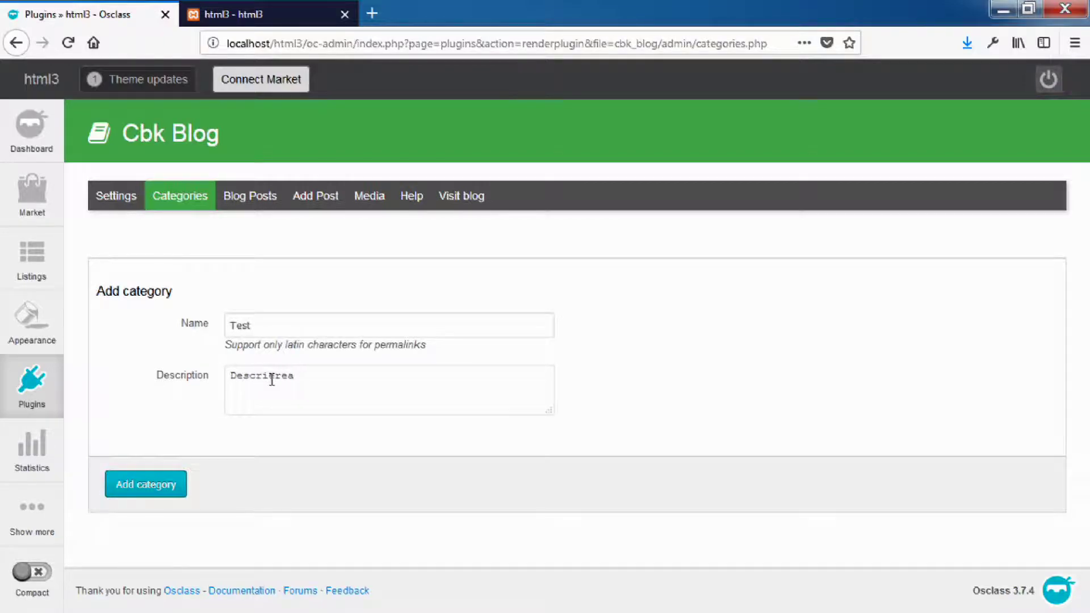
left_click(196, 321)
left_click(279, 327)
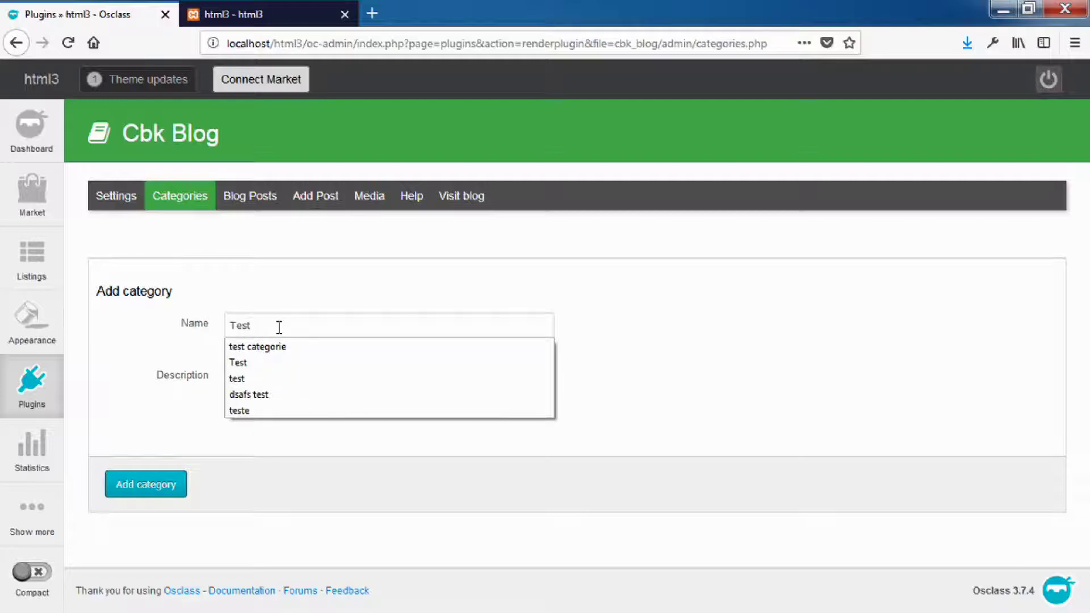
left_click(381, 305)
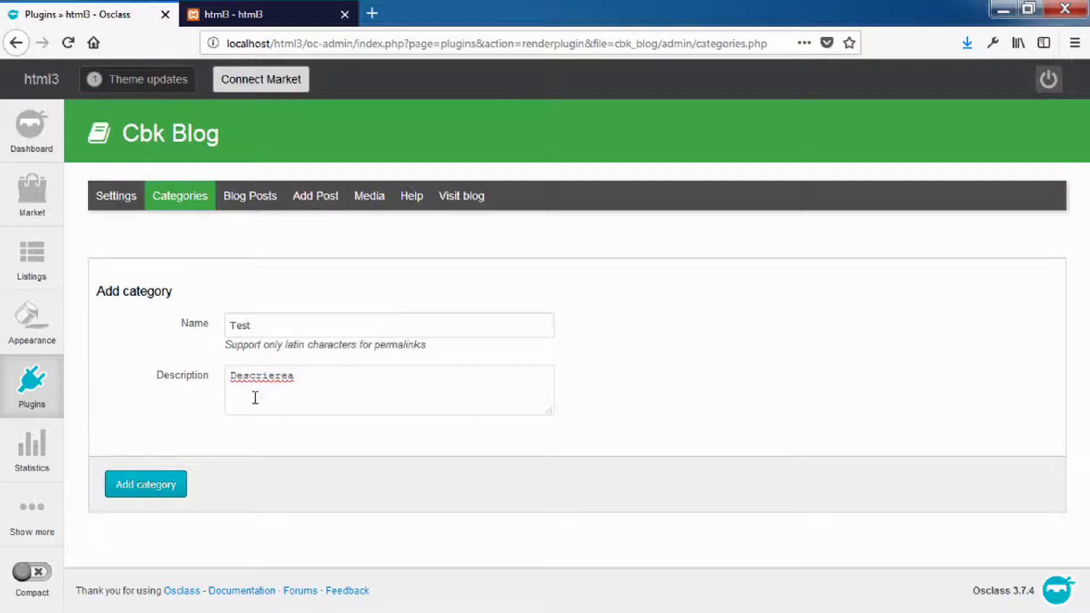
left_click(166, 485)
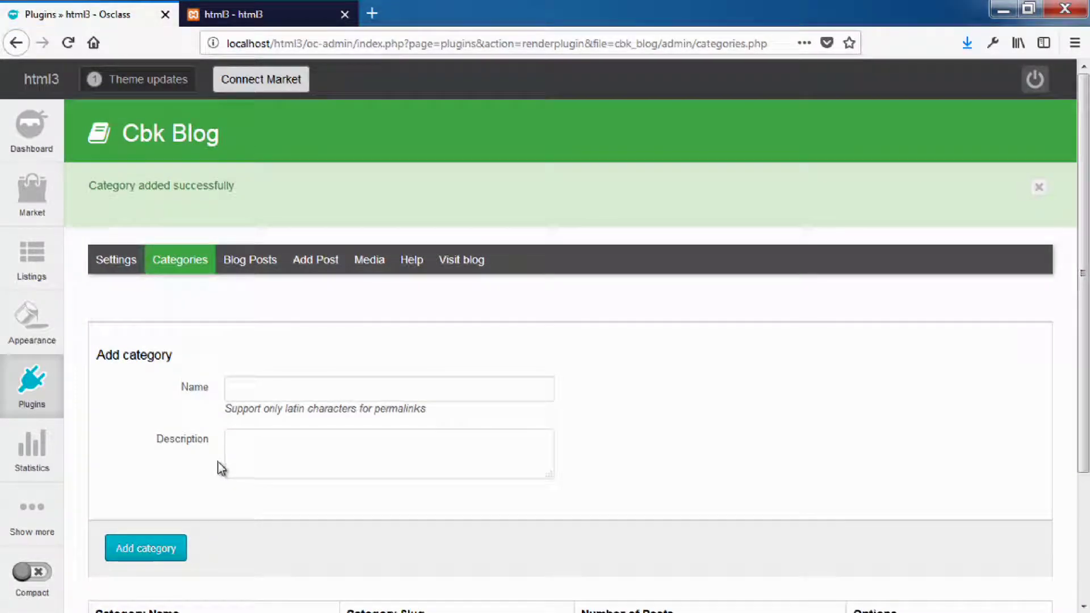
Start a new blog post in the category Test and keep its status at Activ
left_click(311, 266)
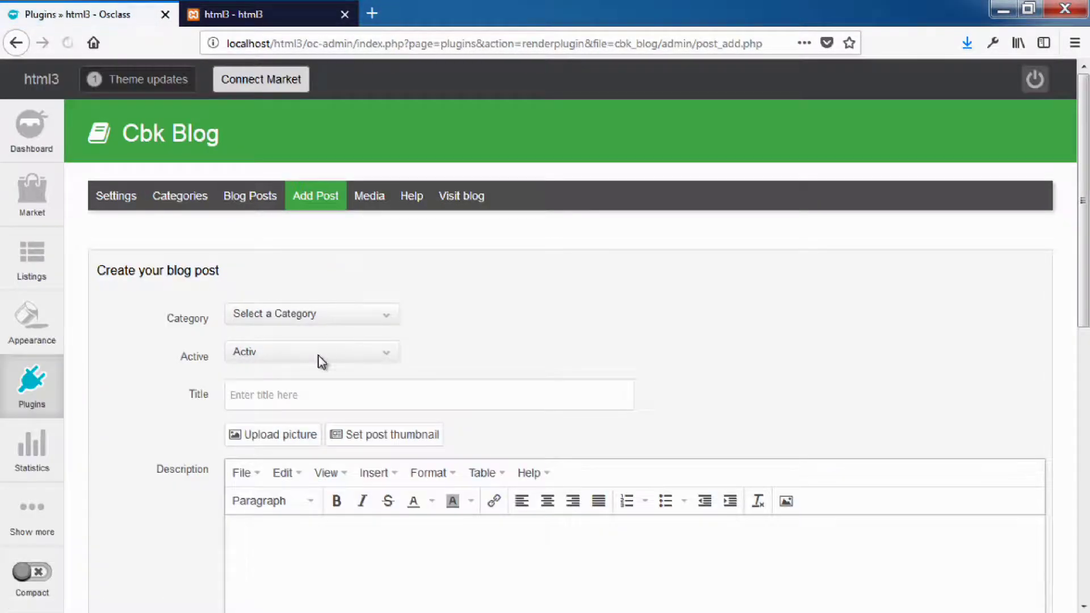
scroll(323, 352, "down", 1)
left_click(307, 266)
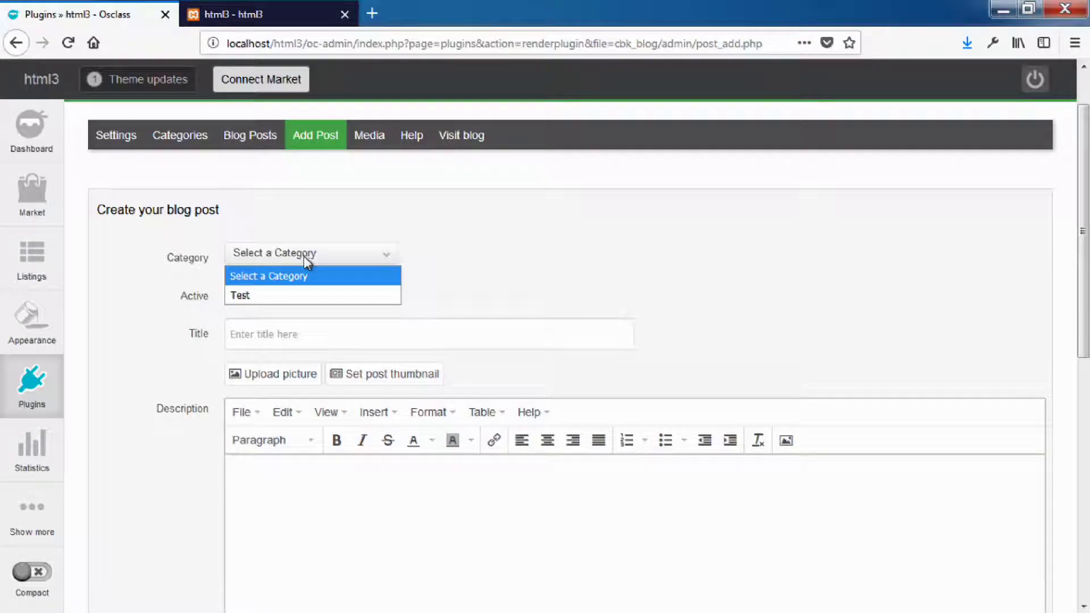
left_click(273, 296)
left_click(283, 300)
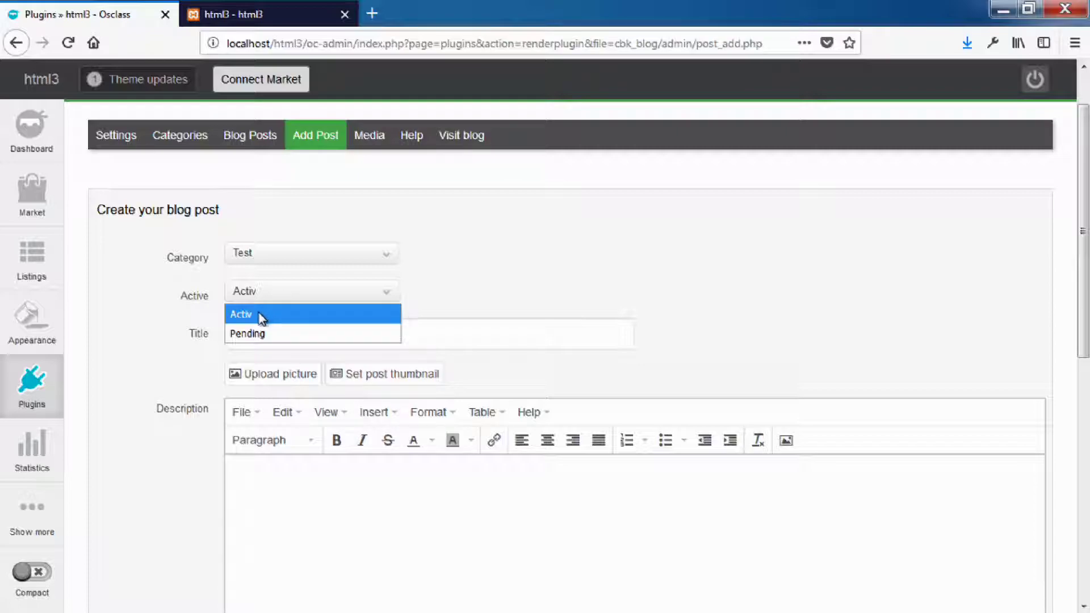
left_click(261, 316)
left_click(267, 301)
Give the blog post the title "Primul meu articol"
left_click(518, 329)
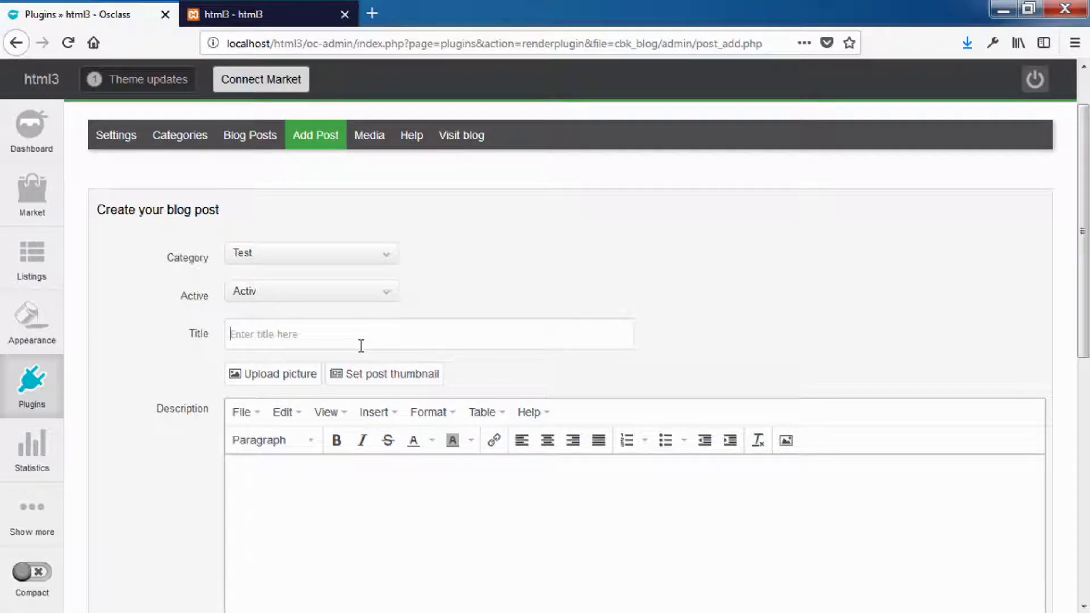
type("Prim")
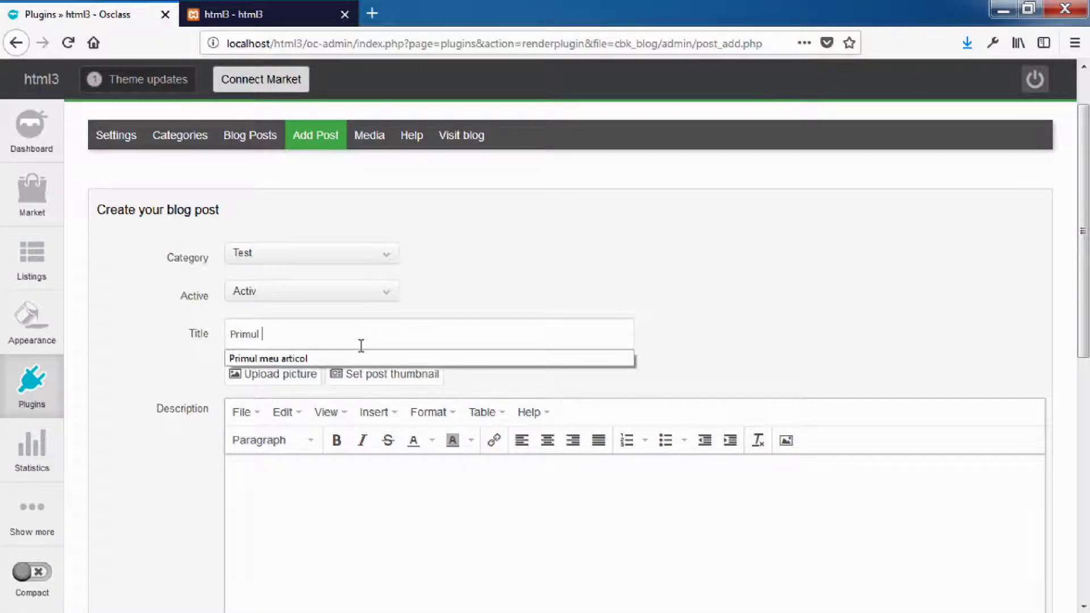
type("ul")
key("Down")
key("Return")
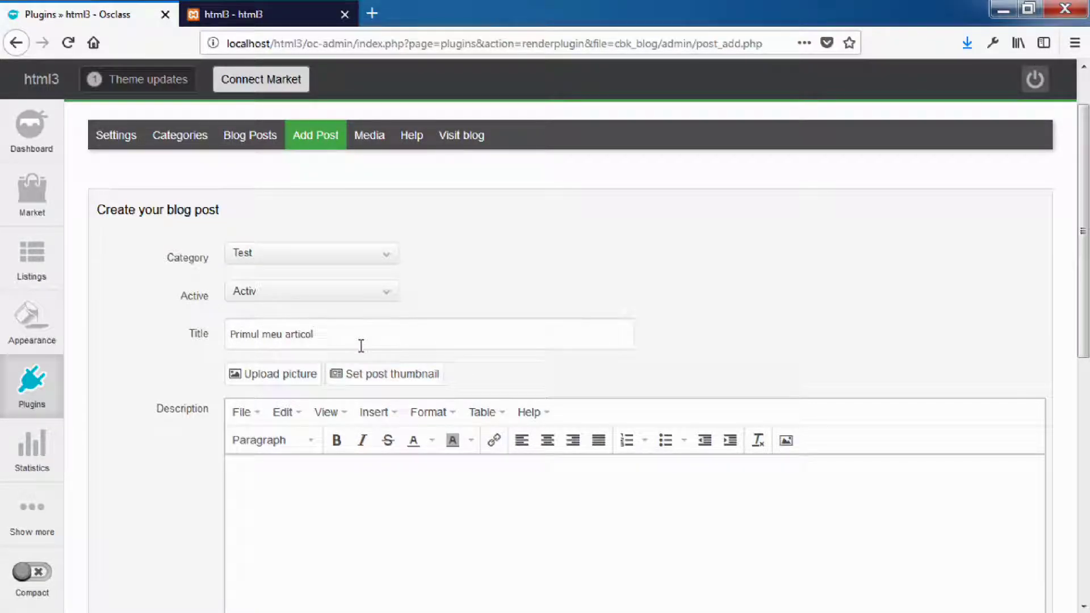
Write "Continutul articolului." as the blog post's description
scroll(303, 481, "down", 5)
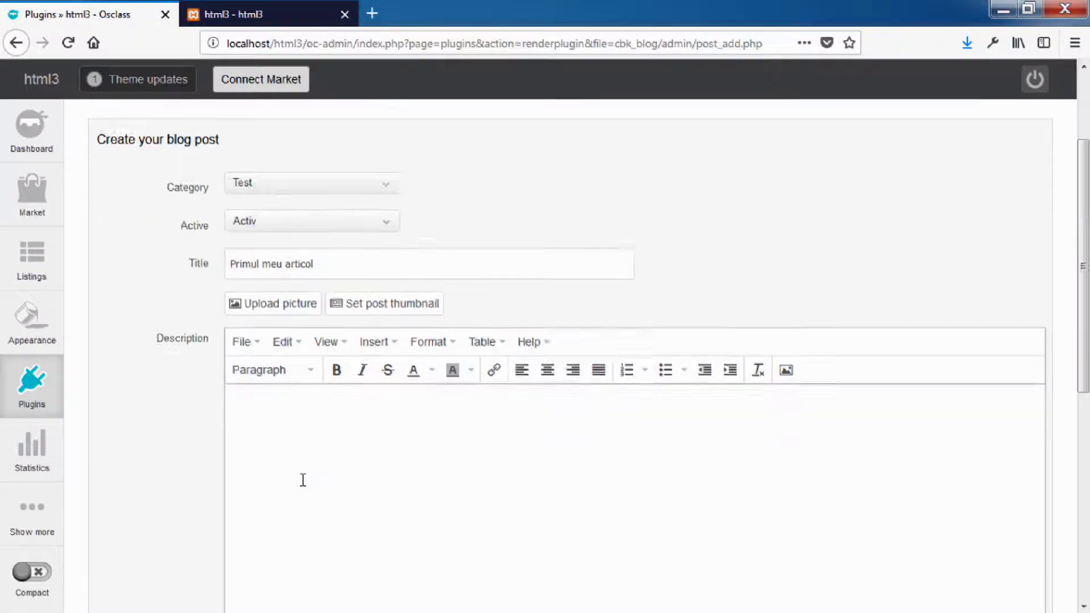
type("Continu")
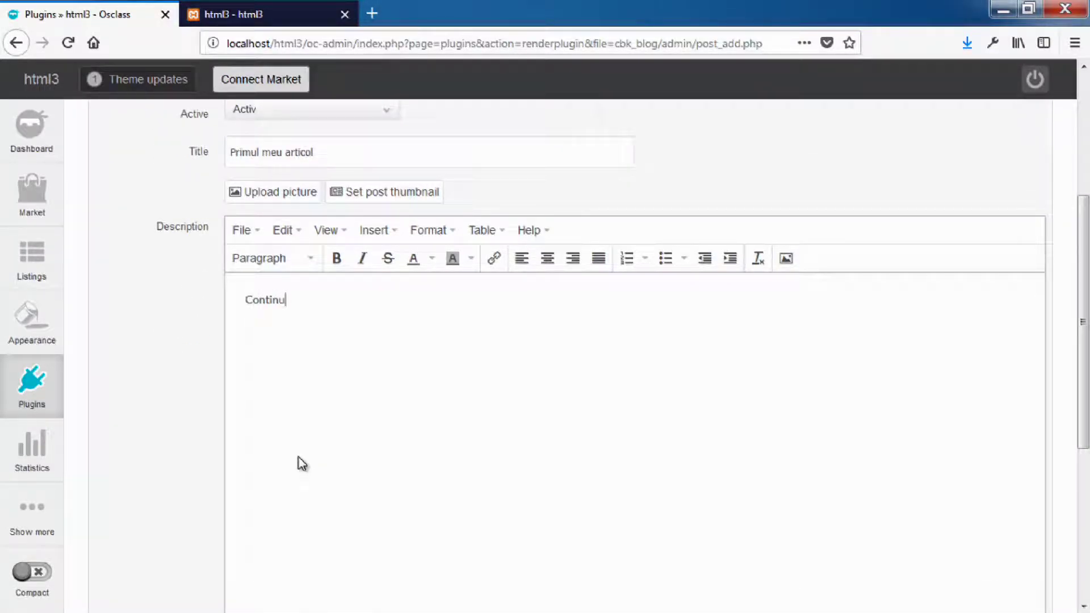
type("tul articolului.")
scroll(301, 454, "up", 2)
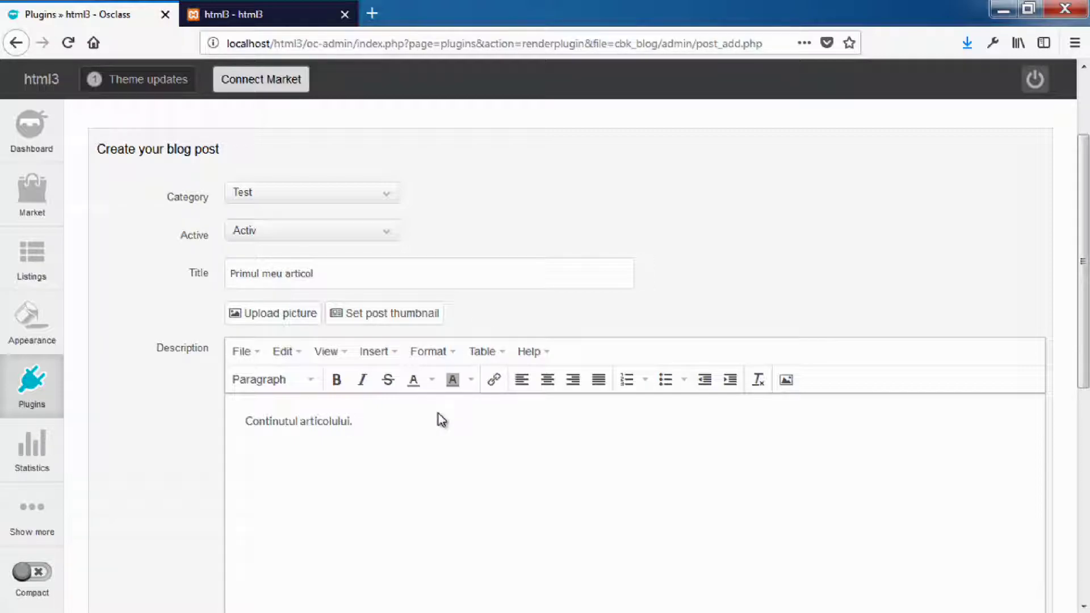
left_click(785, 379)
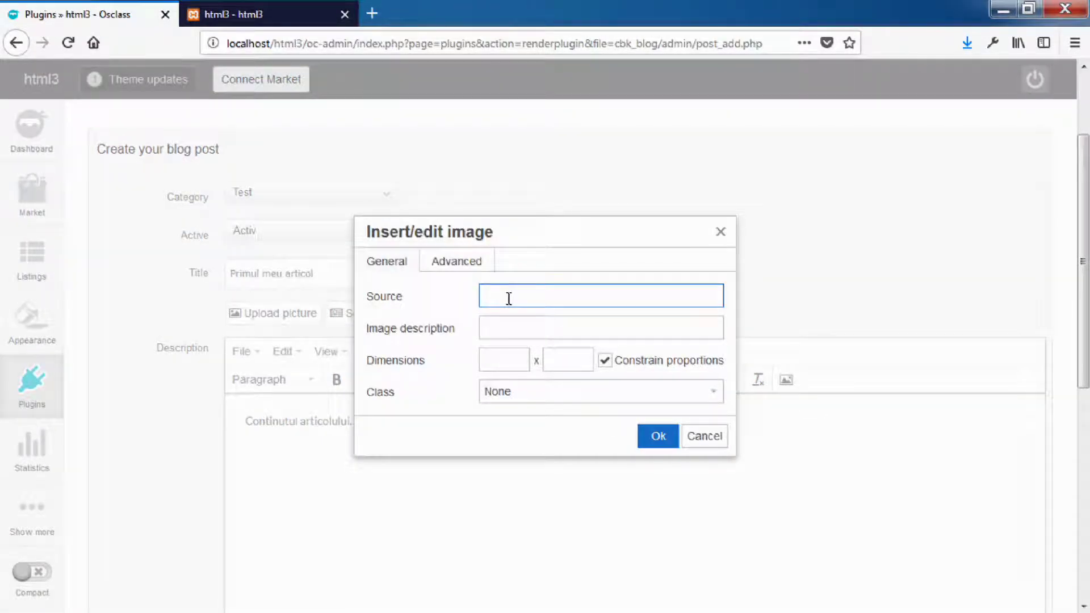
left_click(501, 330)
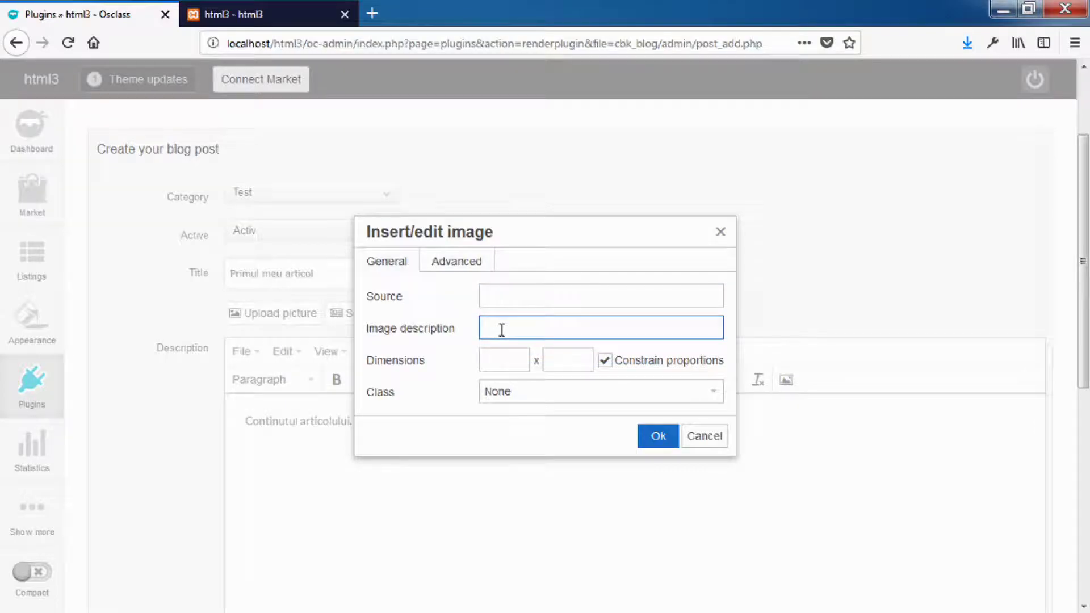
left_click(499, 296)
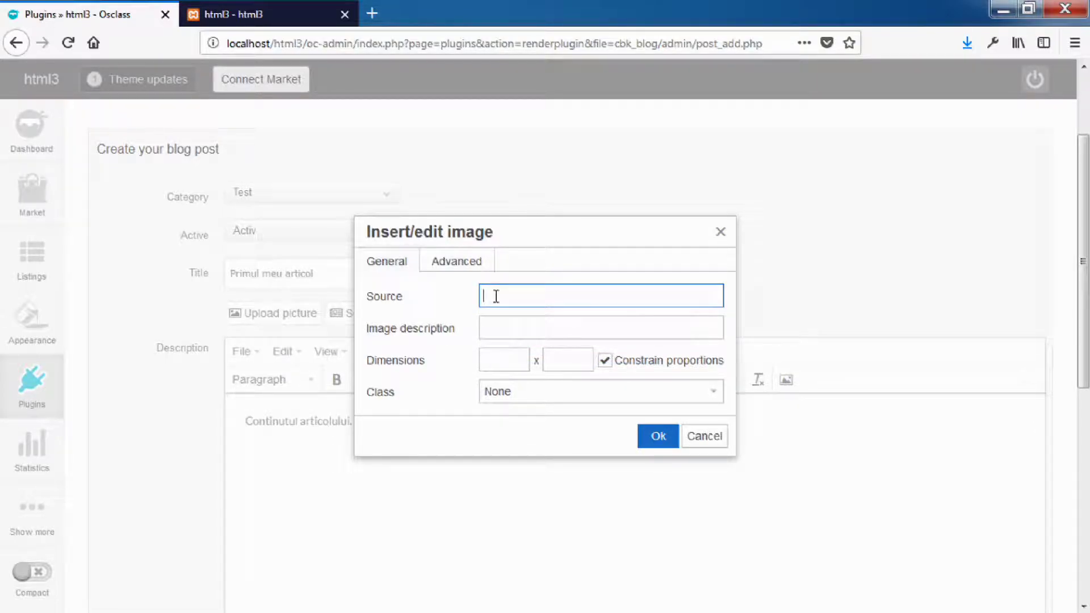
left_click(720, 232)
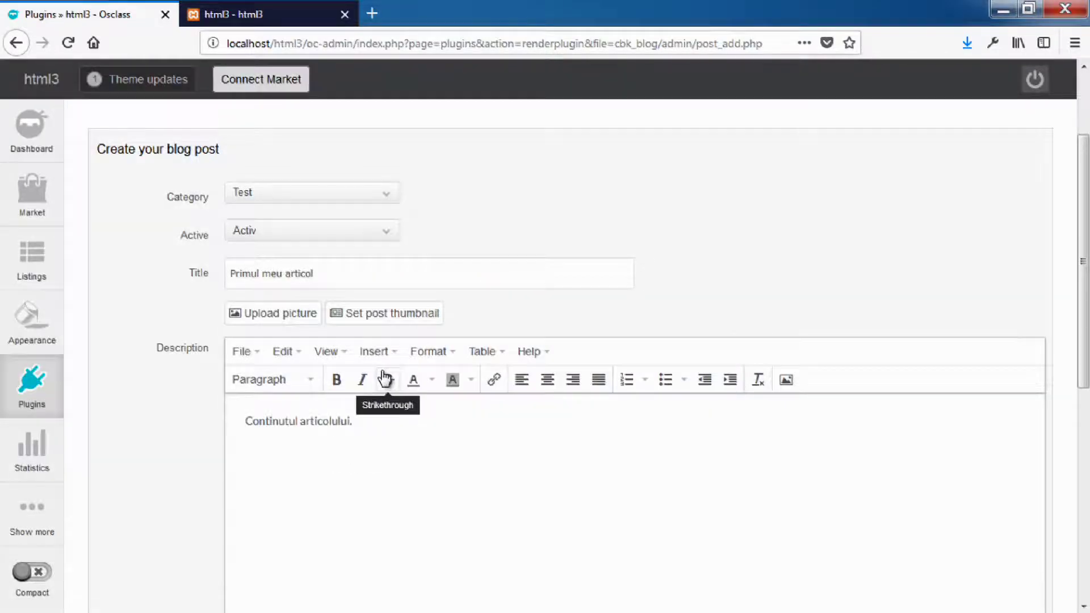
Upload the red flower picture from the Sample Pictures folder into the post's description
left_click(272, 317)
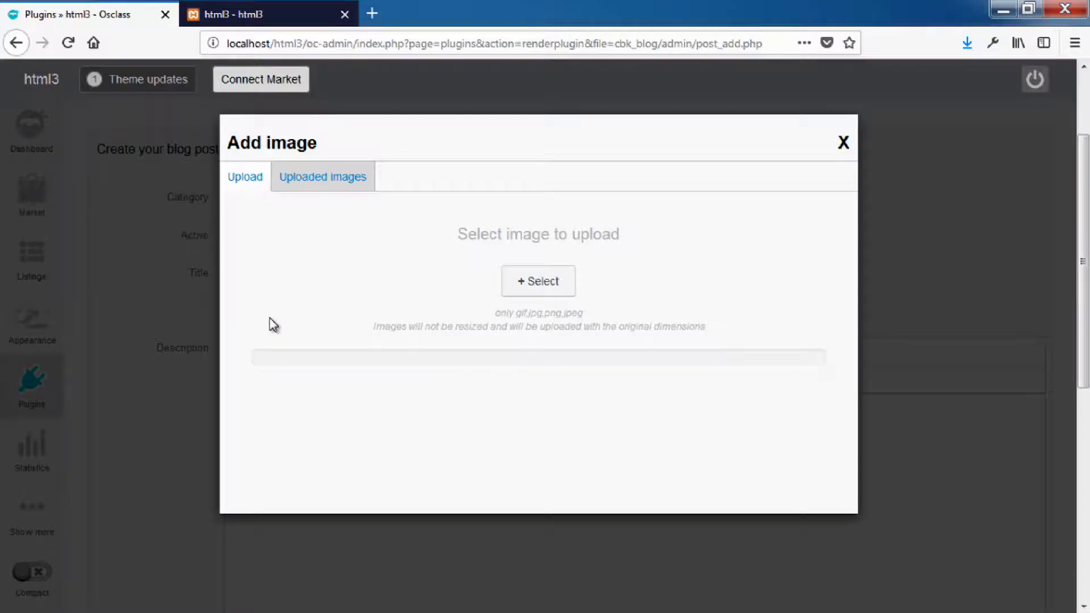
left_click(518, 293)
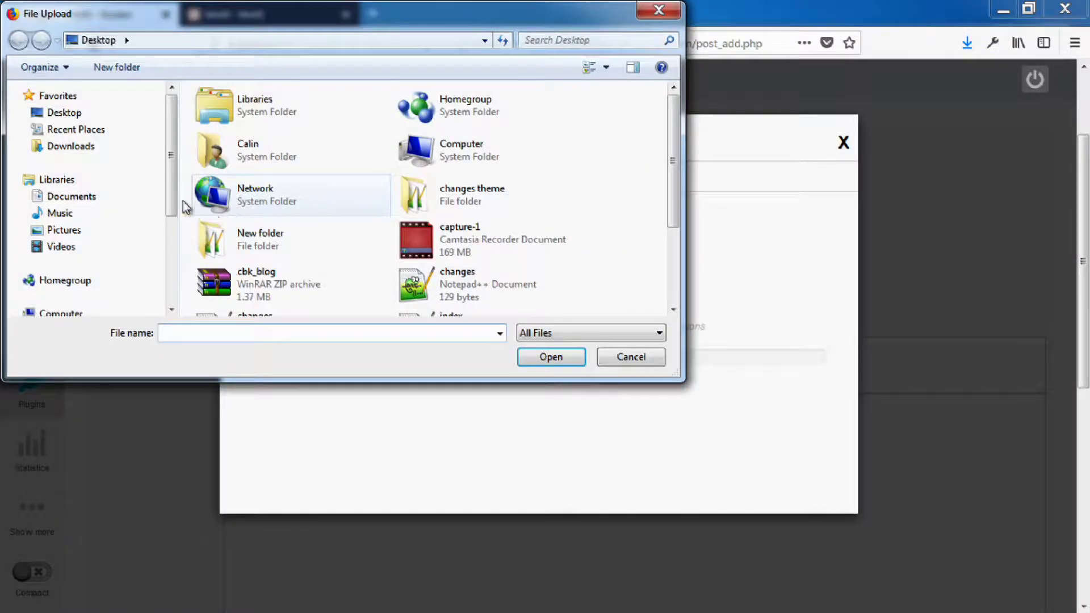
scroll(172, 150, "down", 1)
scroll(171, 152, "up", 1)
left_click(61, 234)
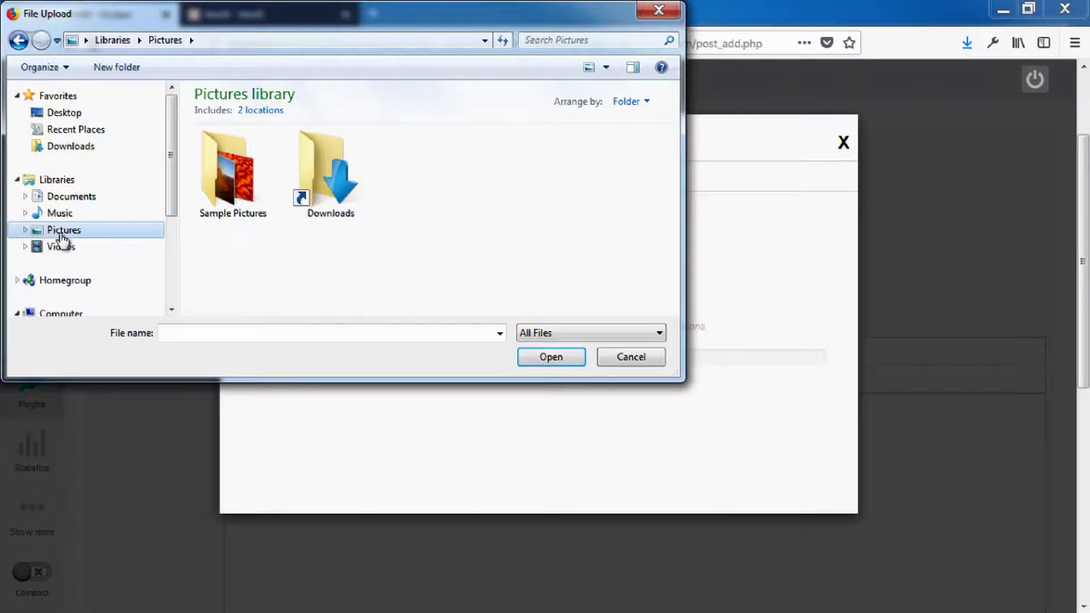
double_click(208, 193)
left_click(243, 193)
left_click(550, 357)
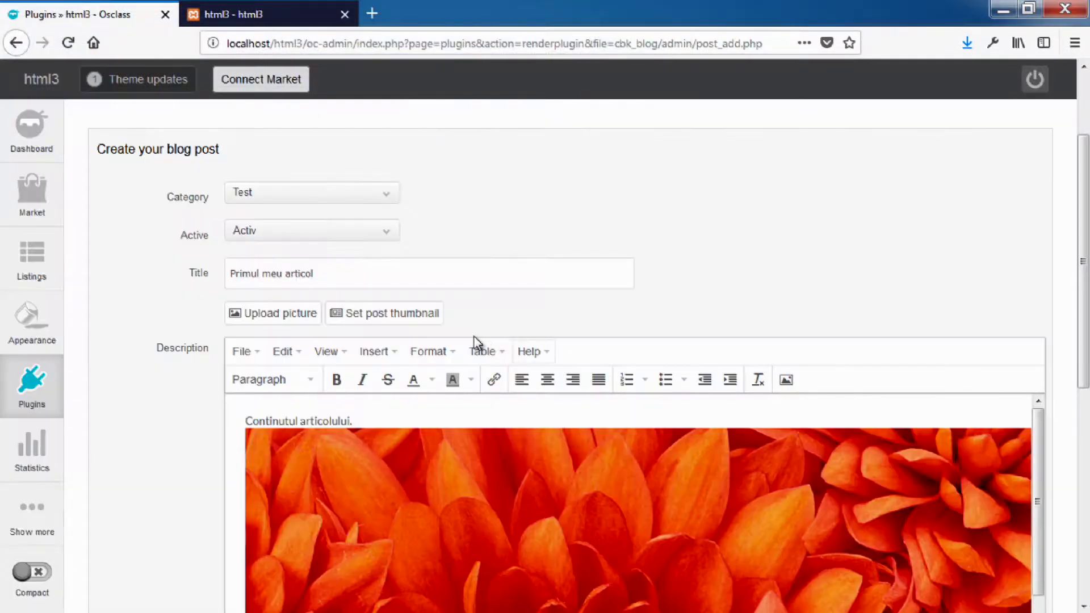
Shrink the flower picture proportionally to less than half the description editor's width
left_click_drag(248, 429, 500, 491)
left_click_drag(351, 414, 505, 503)
scroll(505, 503, "down", 3)
scroll(507, 510, "down", 1)
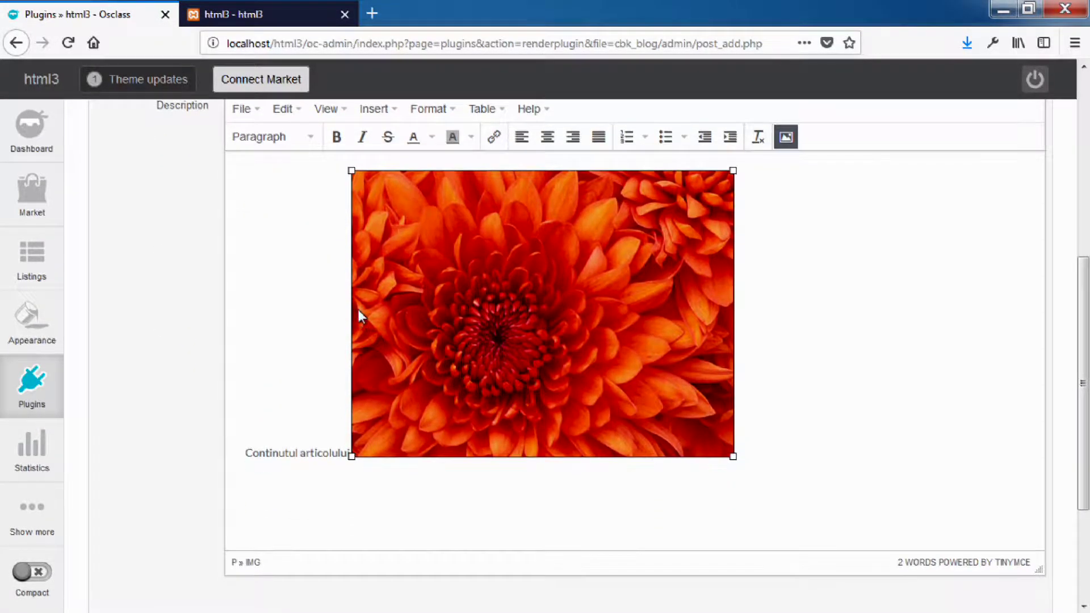
left_click_drag(350, 169, 417, 207)
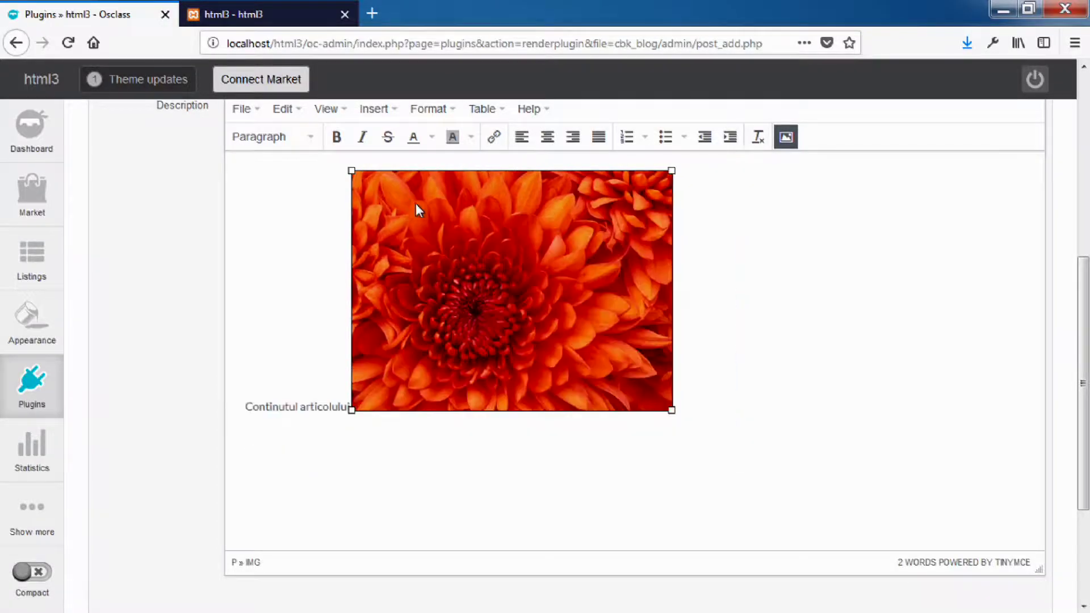
Put the flower picture in its own paragraph below the text and center it
left_click(348, 397)
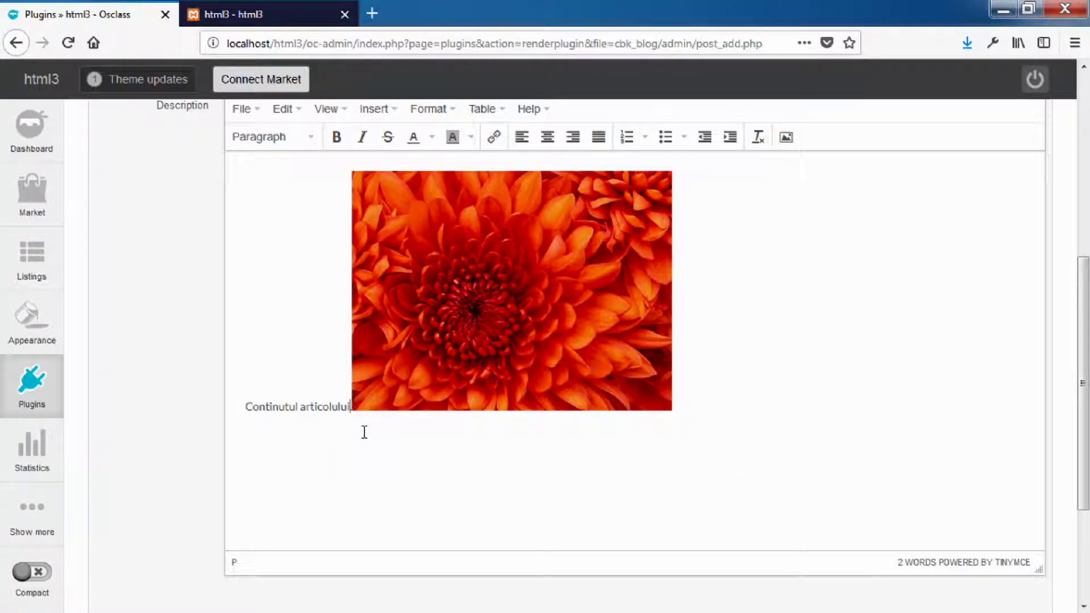
key("Return")
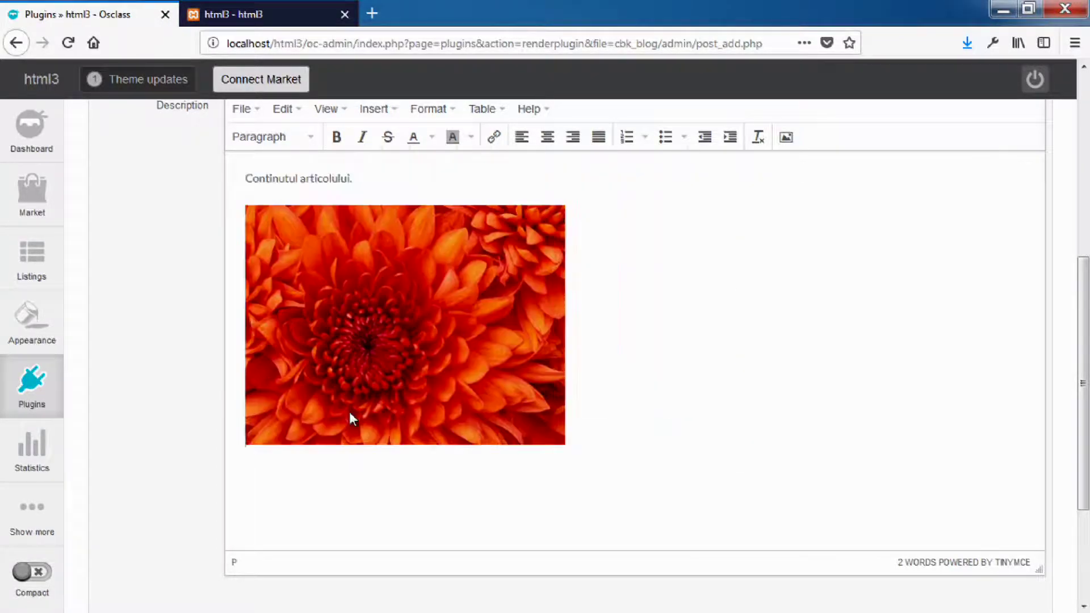
left_click(386, 353)
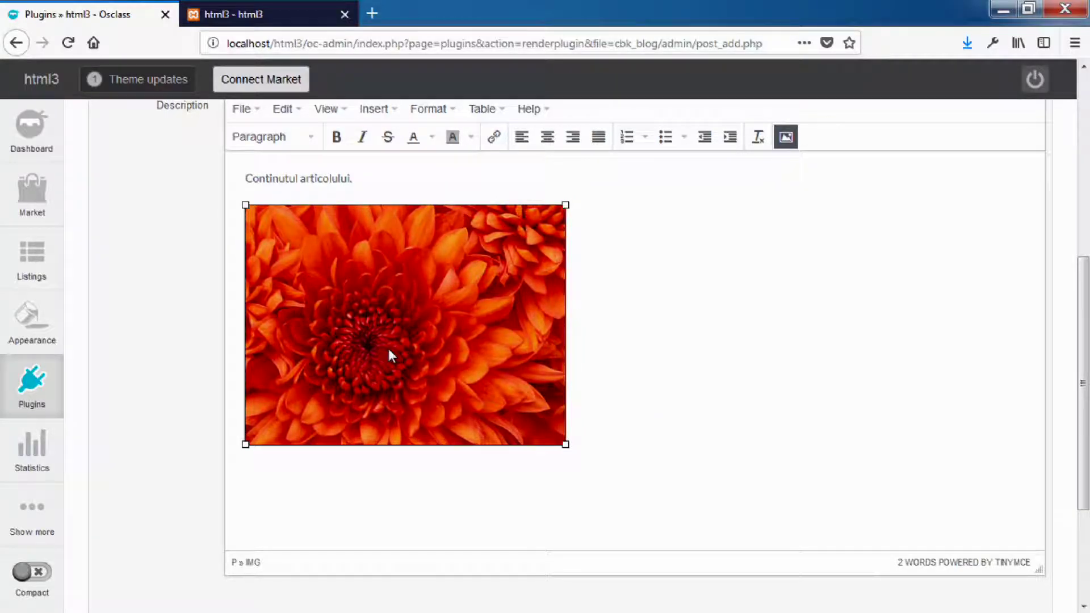
scroll(389, 352, "up", 2)
left_click(546, 198)
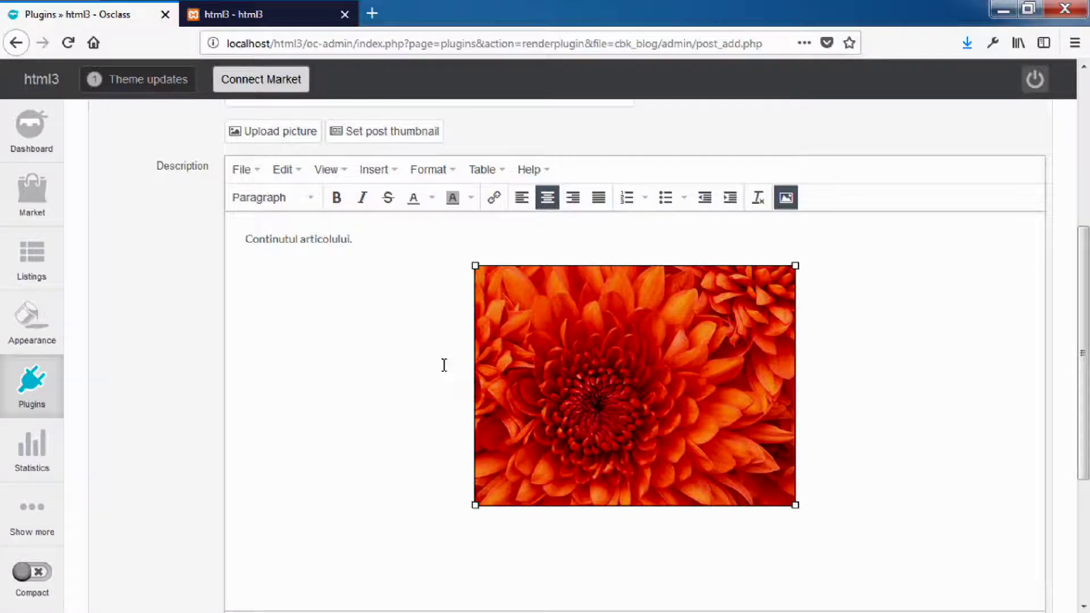
Upload the penguins picture from the Sample Pictures folder as the post's thumbnail
scroll(445, 362, "up", 3)
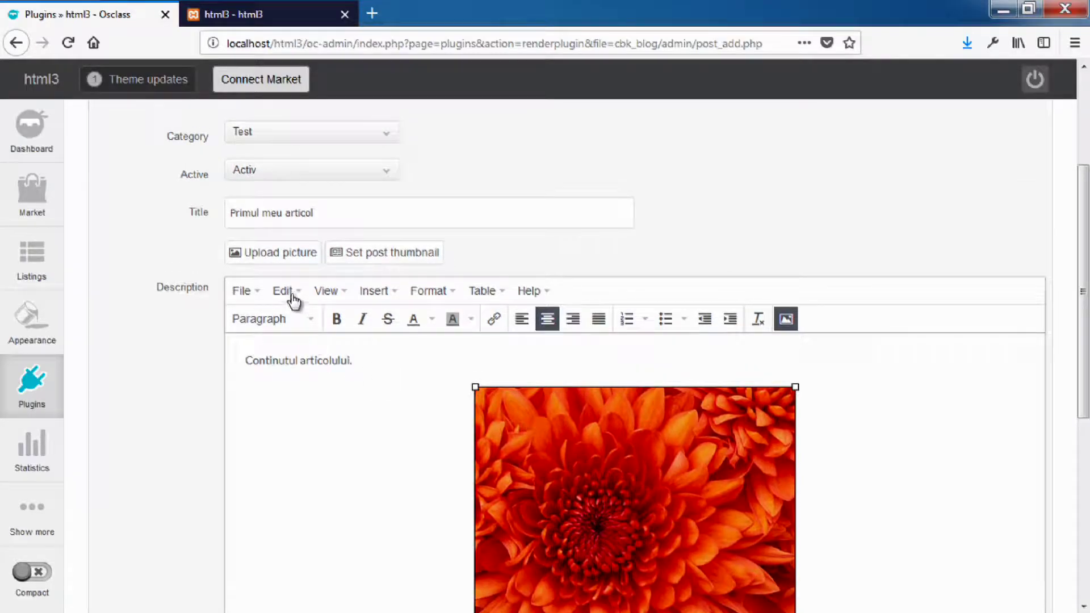
left_click(358, 262)
left_click(325, 181)
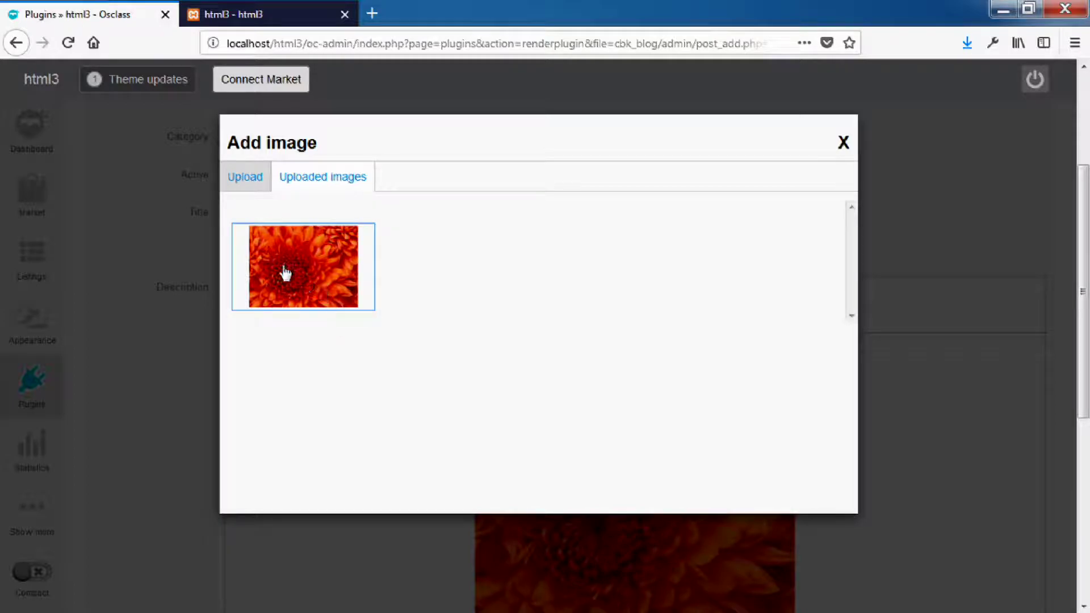
left_click(253, 186)
left_click(540, 279)
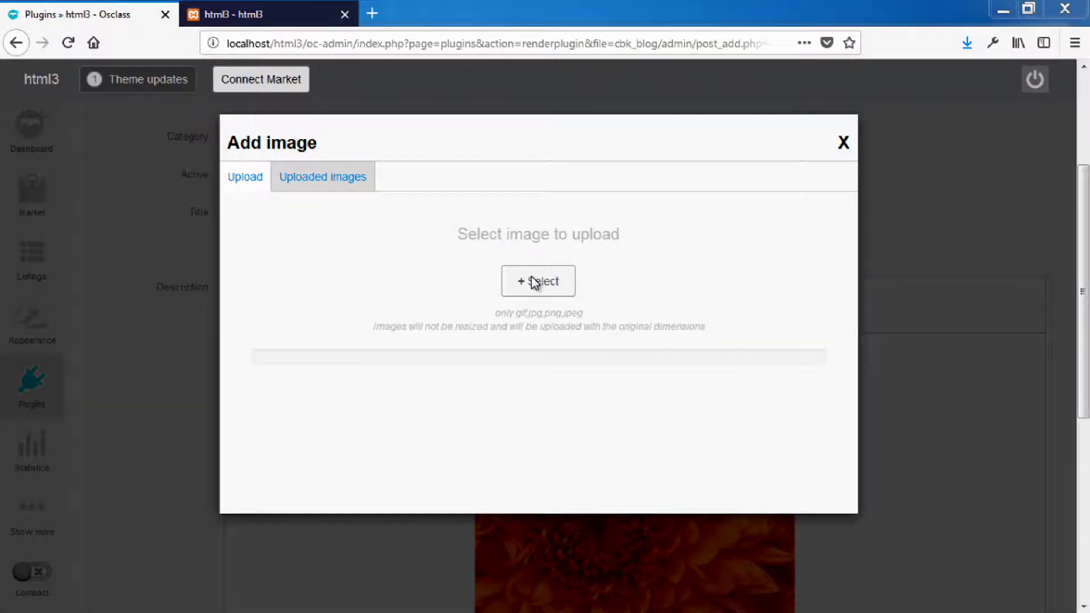
left_click(338, 250)
left_click(551, 357)
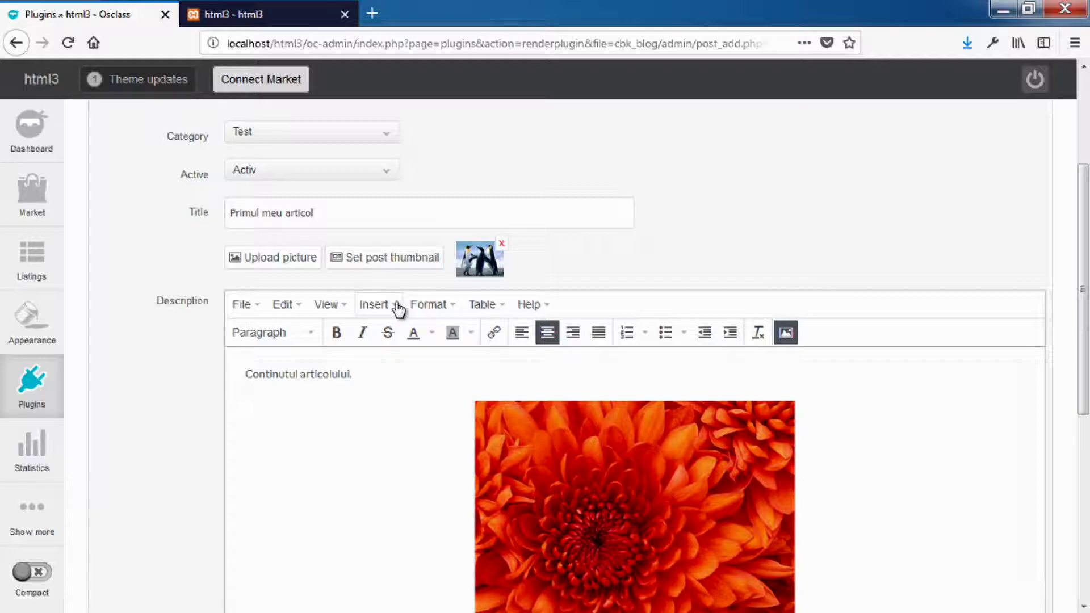
Publish the finished blog post and open the public blog page to see it listed
scroll(353, 421, "down", 6)
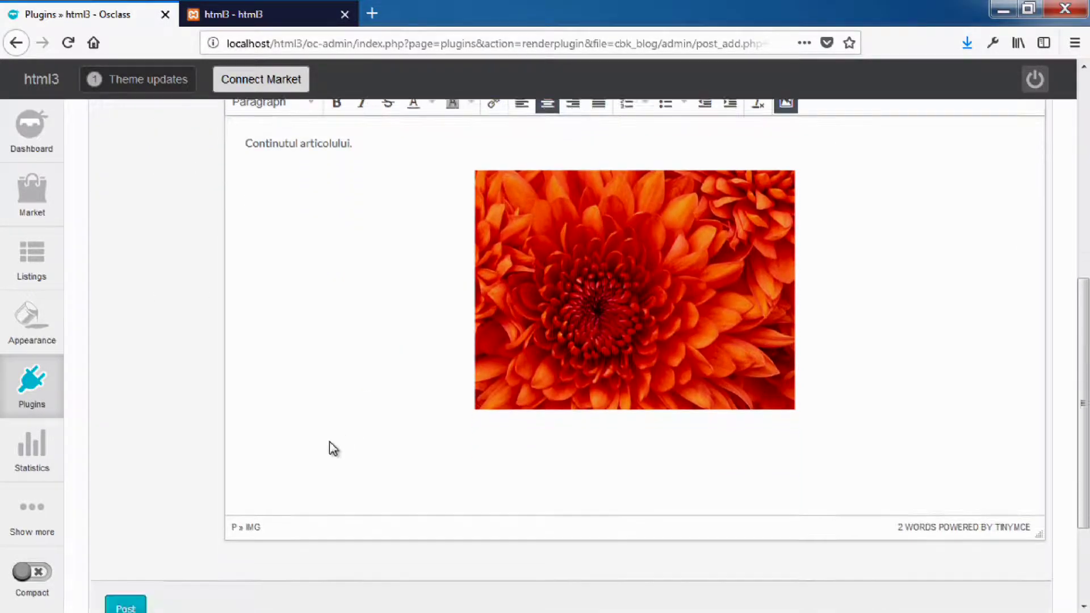
left_click(144, 483)
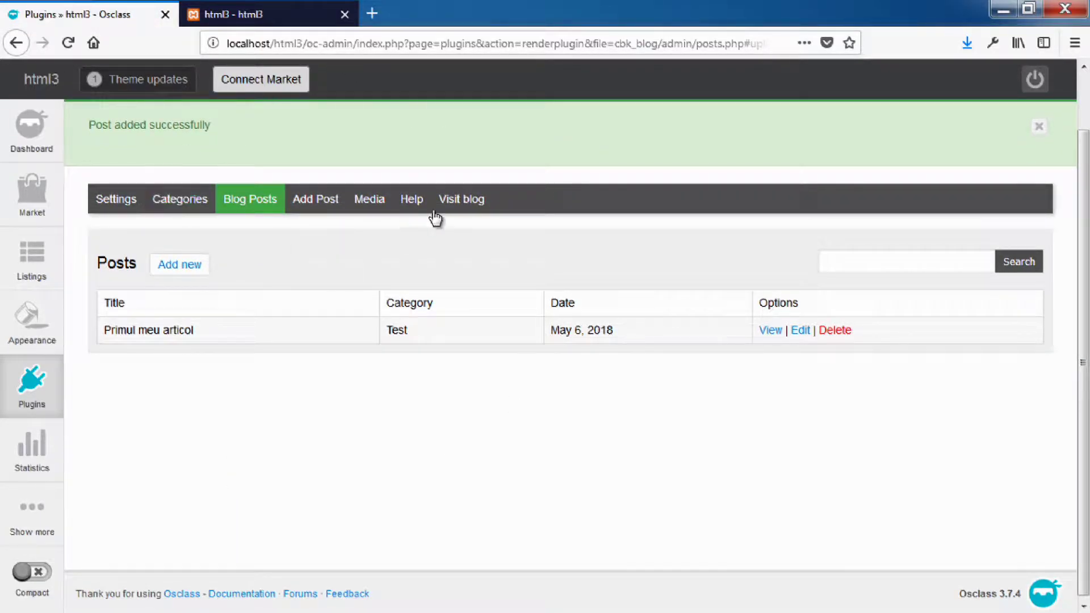
left_click(452, 210)
scroll(340, 284, "down", 2)
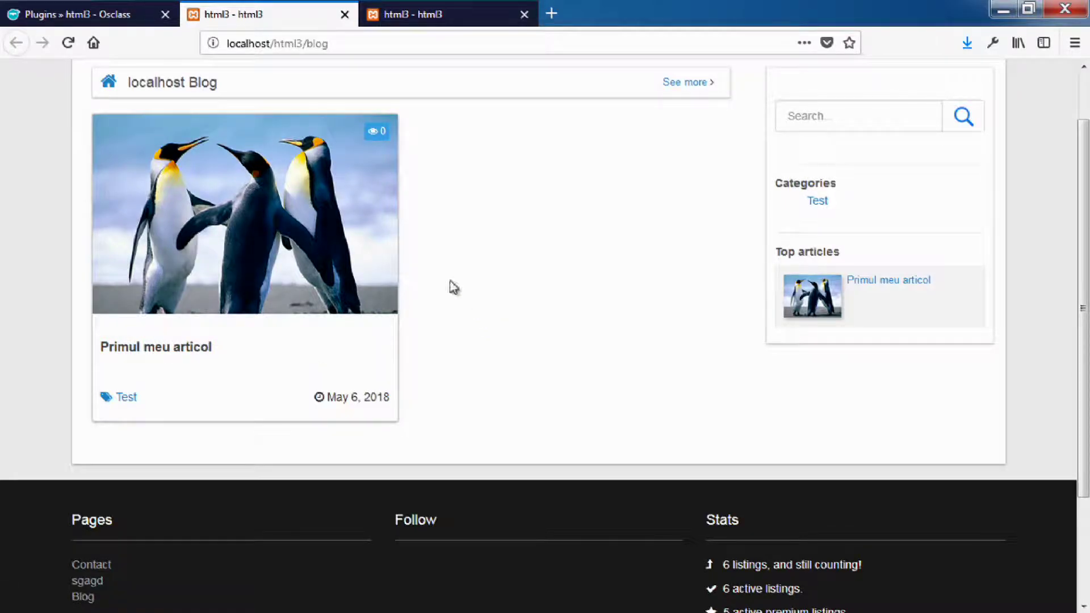
Open the blog's Test category page and examine the category name in its web address
left_click(125, 398)
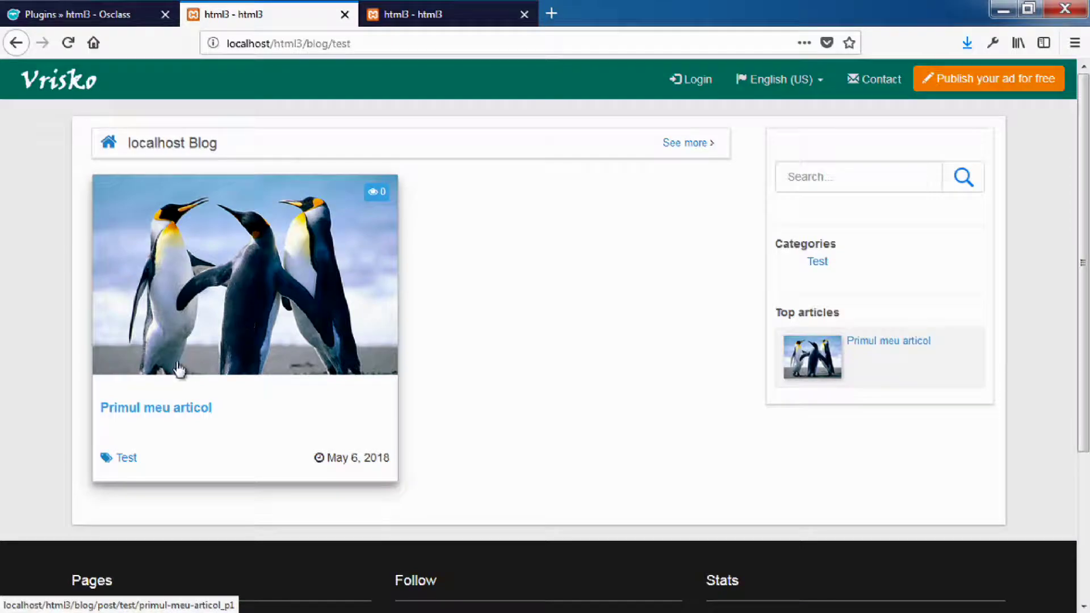
left_click_drag(352, 44, 331, 46)
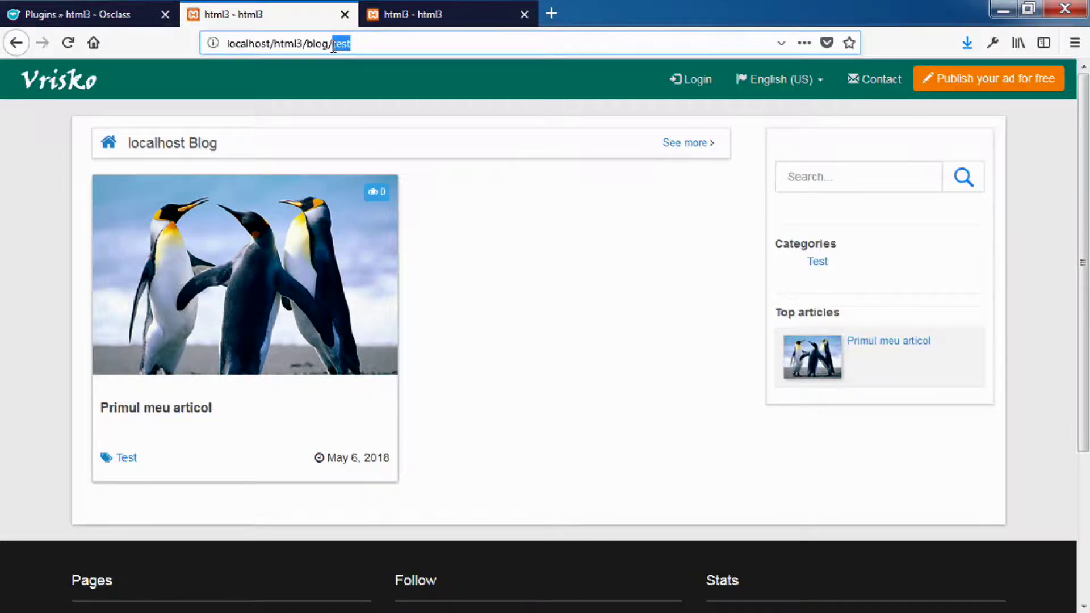
left_click(376, 44)
Open the article "Primul meu articol" and examine the category and title parts of its web address
left_click(228, 386)
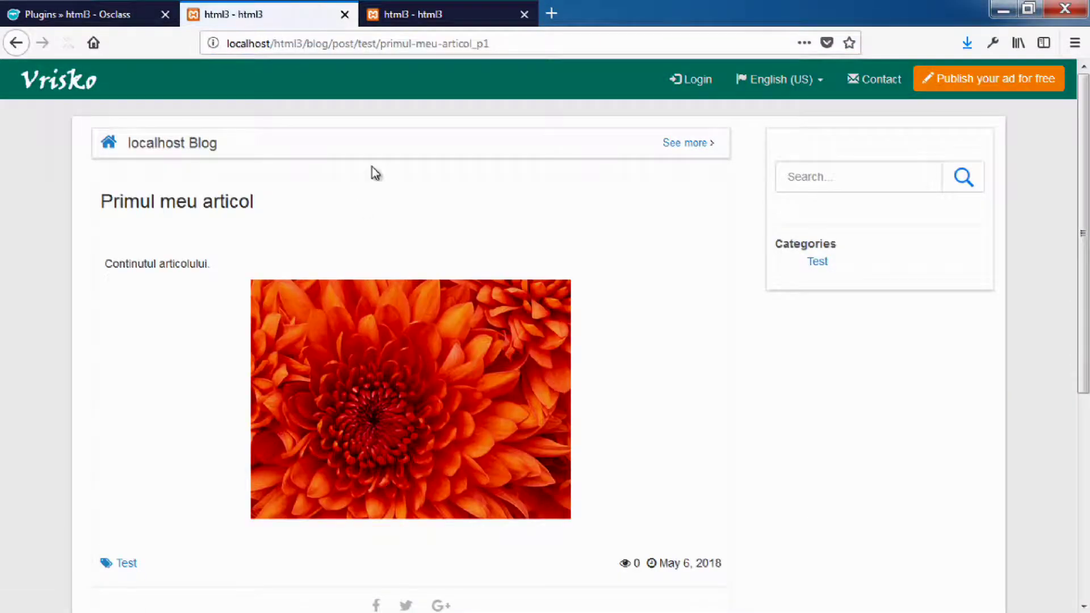
left_click_drag(379, 43, 357, 44)
left_click(472, 44)
left_click_drag(488, 44, 390, 44)
left_click(380, 44)
left_click_drag(472, 44, 382, 44)
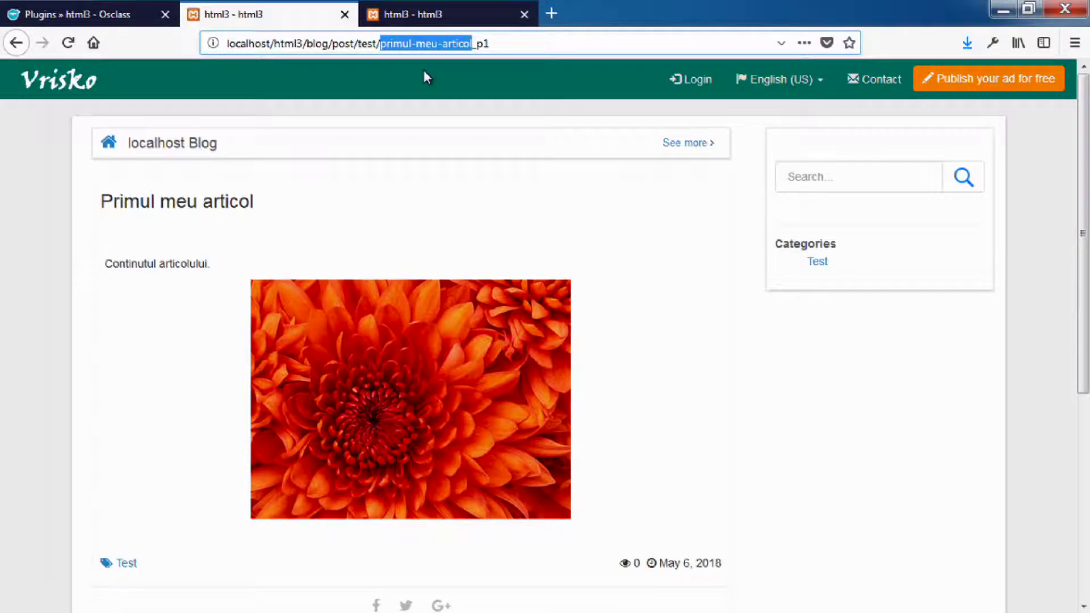
left_click(339, 183)
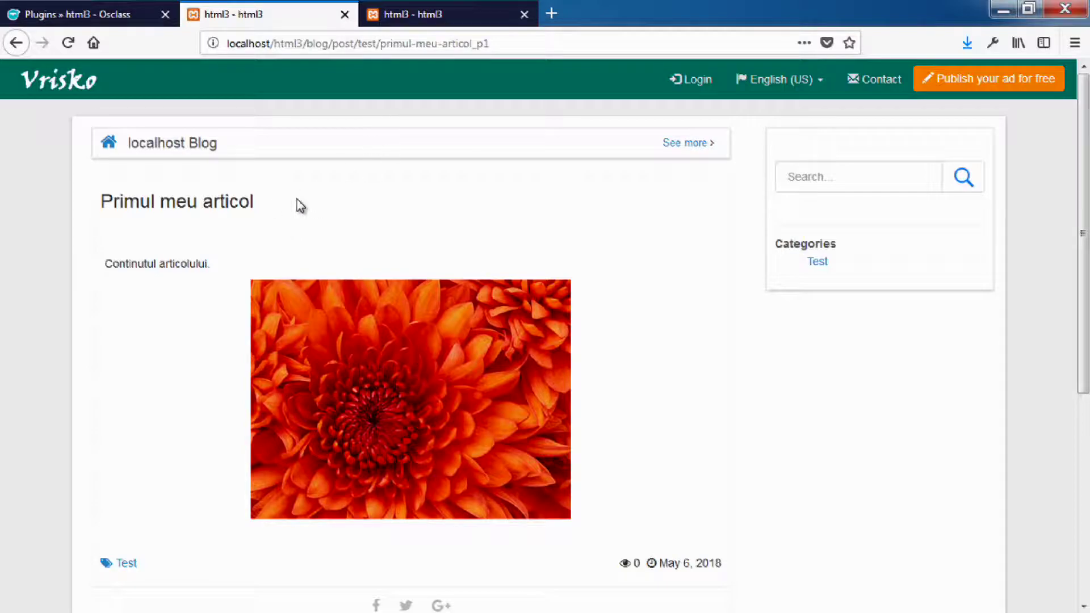
Examine the article's title and page content, and return to the blog's home page
left_click_drag(267, 207, 99, 200)
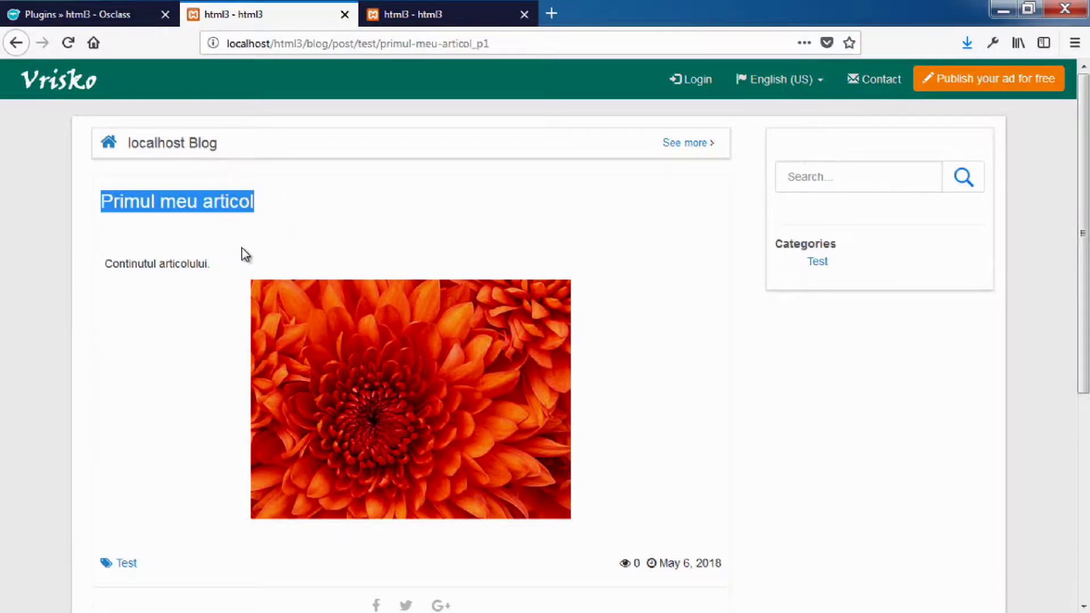
scroll(343, 326, "down", 3)
scroll(343, 322, "up", 5)
left_click(156, 146)
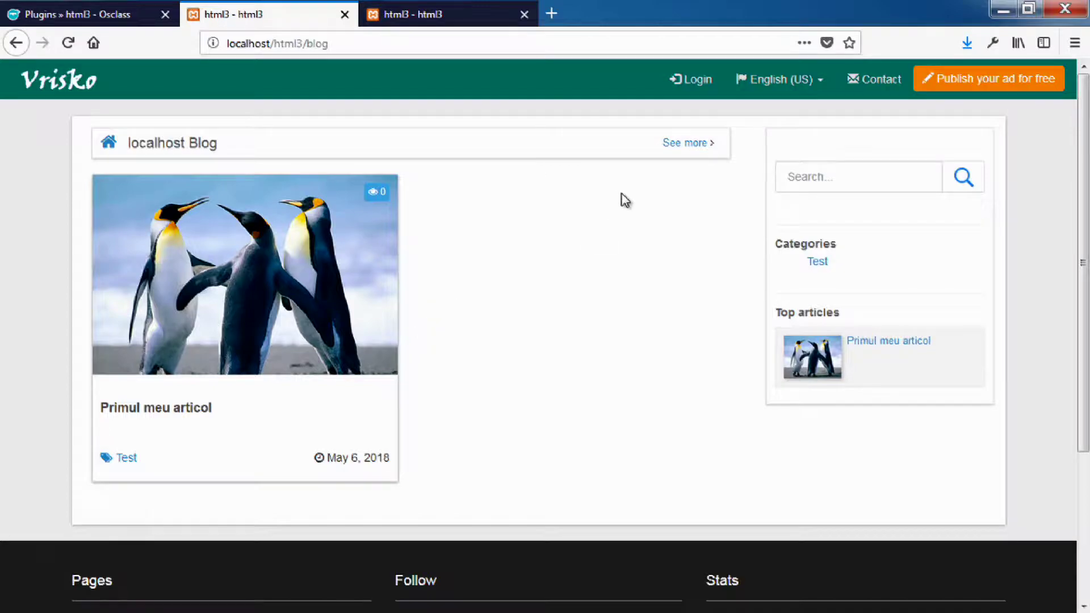
Search the blog for "yfgsdgf"
left_click(795, 167)
type("yfgsdgf")
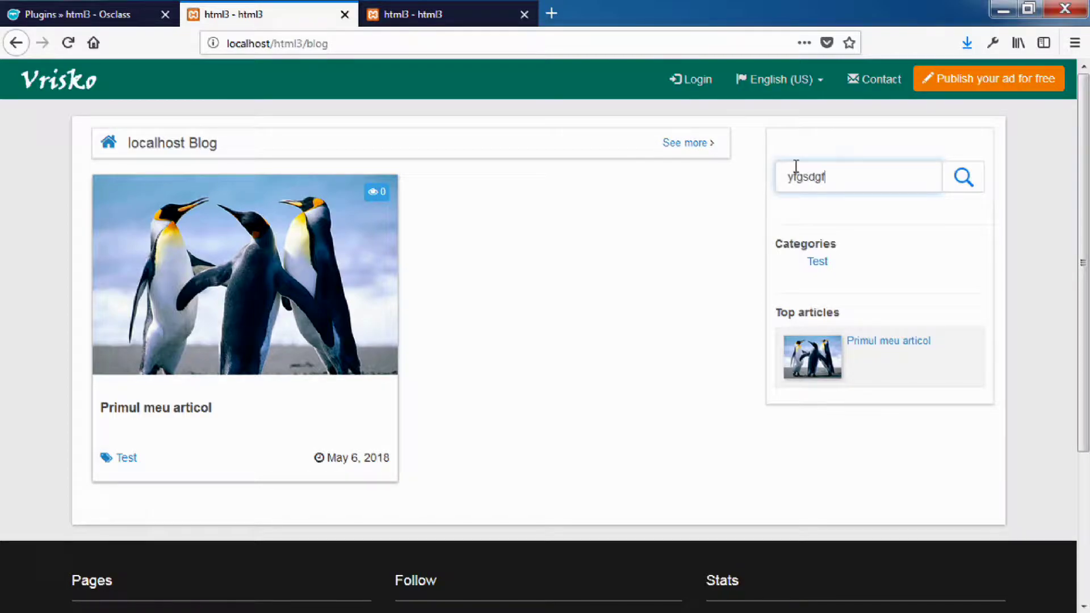
key("Return")
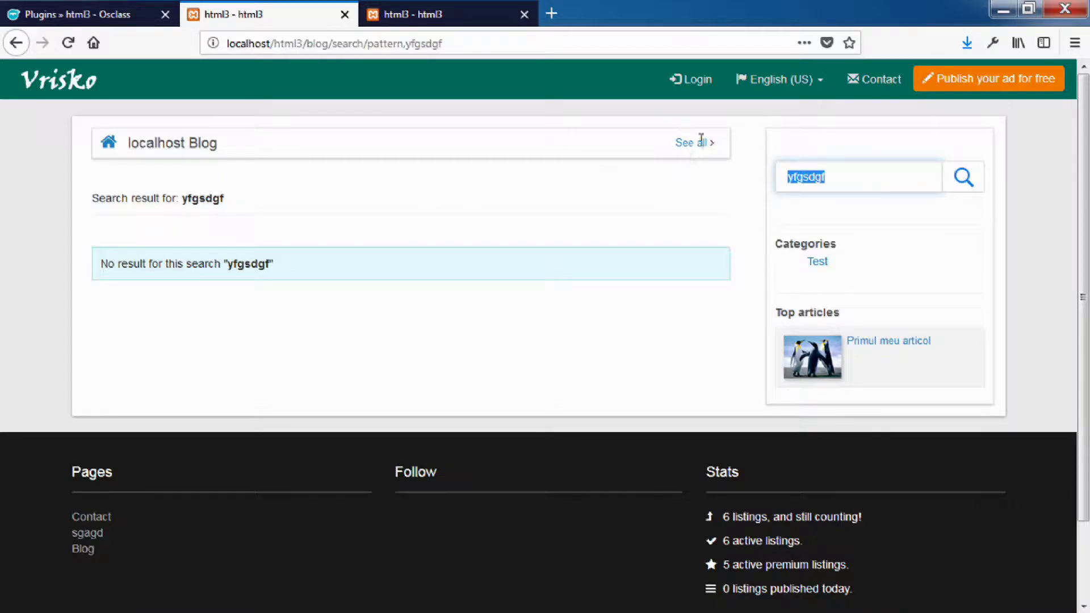
Open "Primul meu articol" from the top articles and look over its page down to the share links
left_click(820, 348)
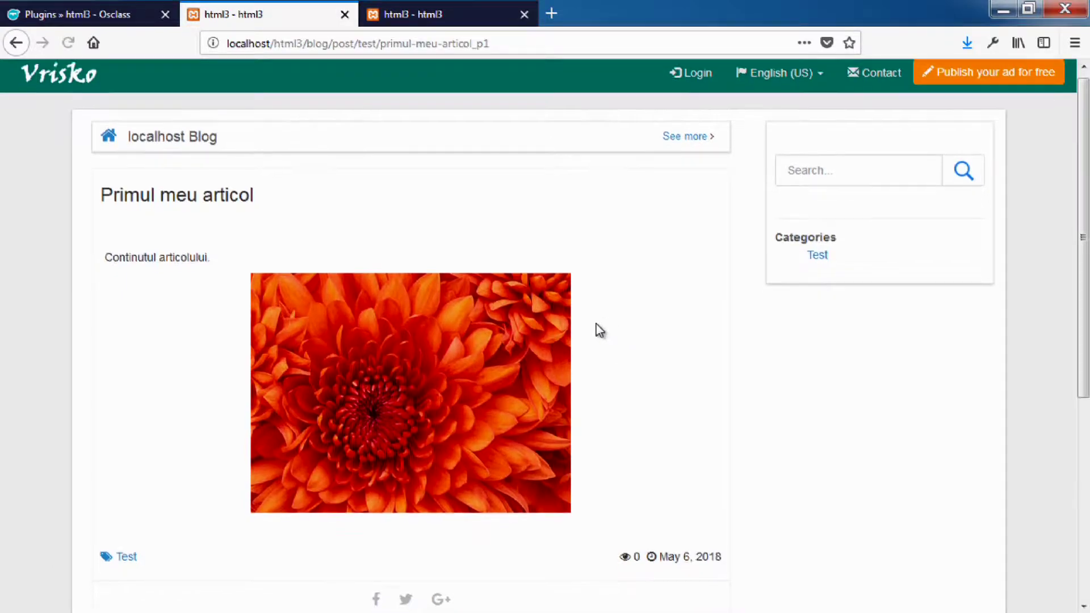
scroll(470, 382, "down", 3)
scroll(190, 307, "up", 3)
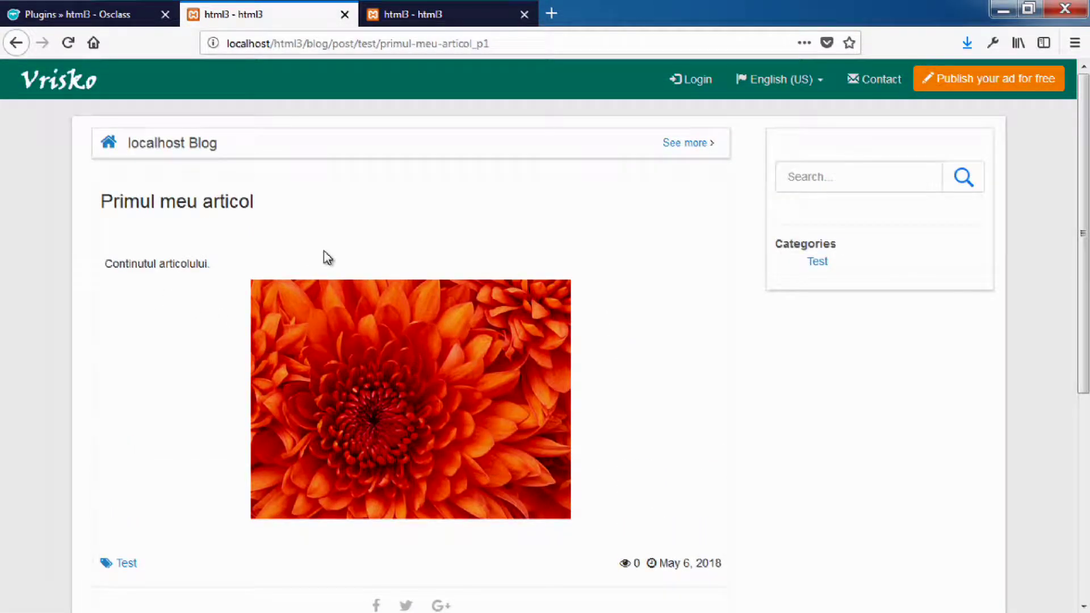
scroll(318, 255, "down", 3)
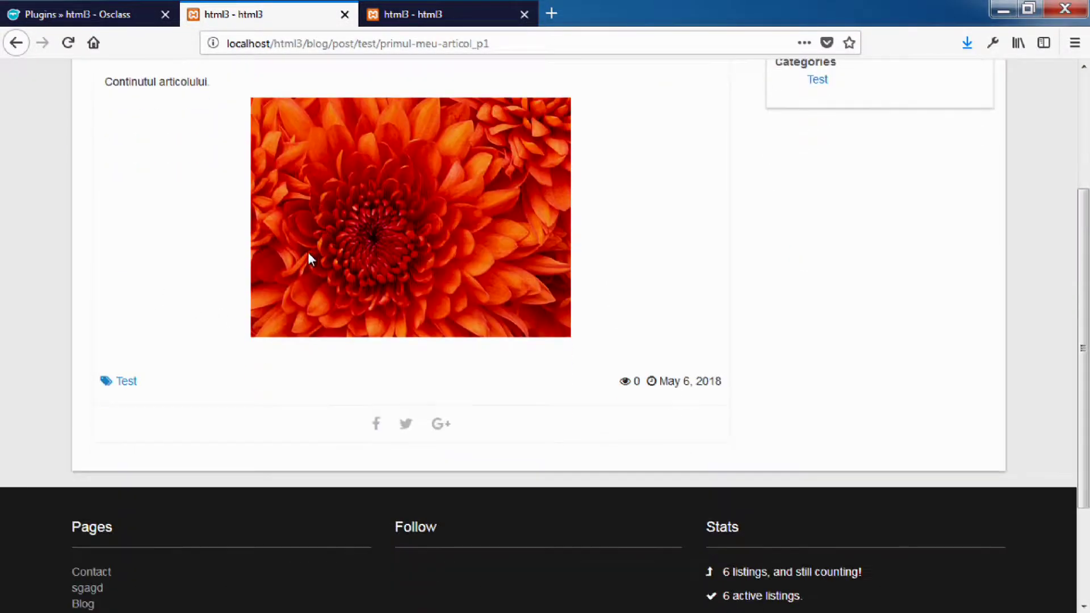
scroll(326, 350, "up", 3)
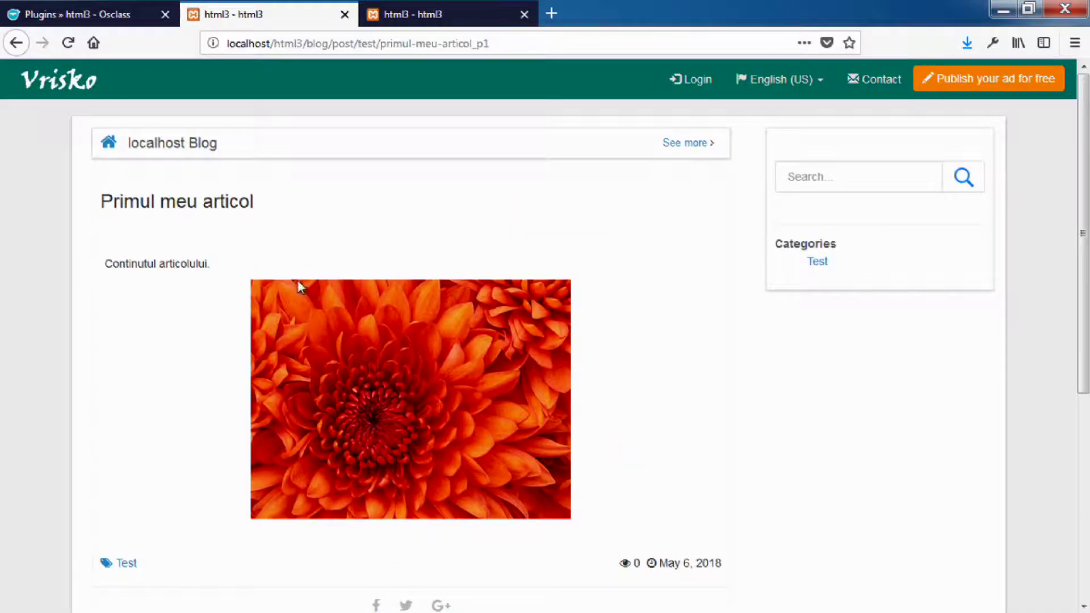
Start a second blog post in the Test category and set its status to Pending
left_click(120, 15)
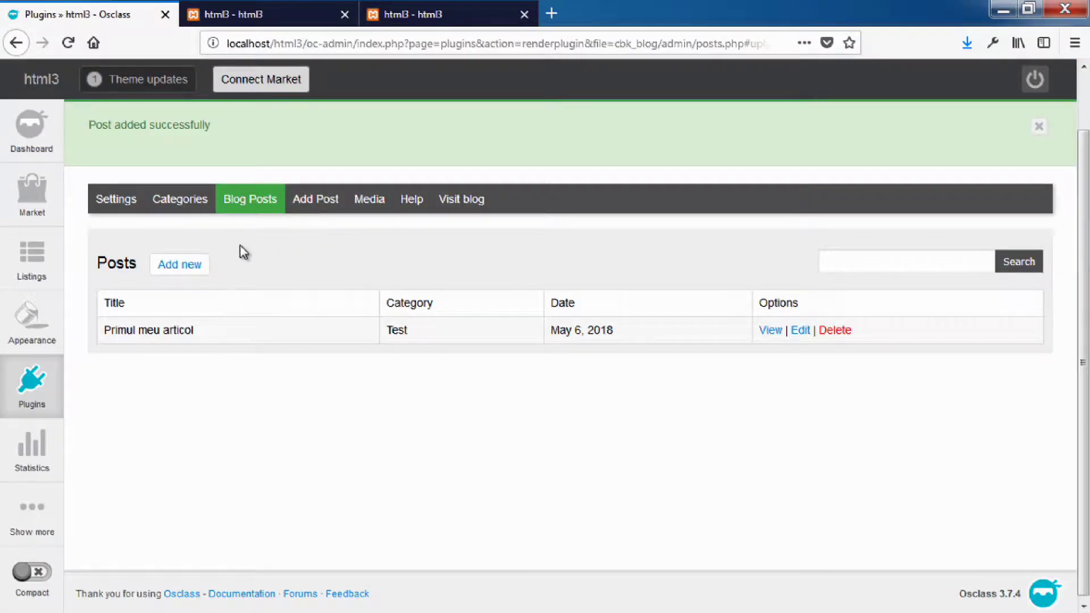
left_click(193, 267)
left_click(279, 316)
left_click(259, 356)
left_click(270, 358)
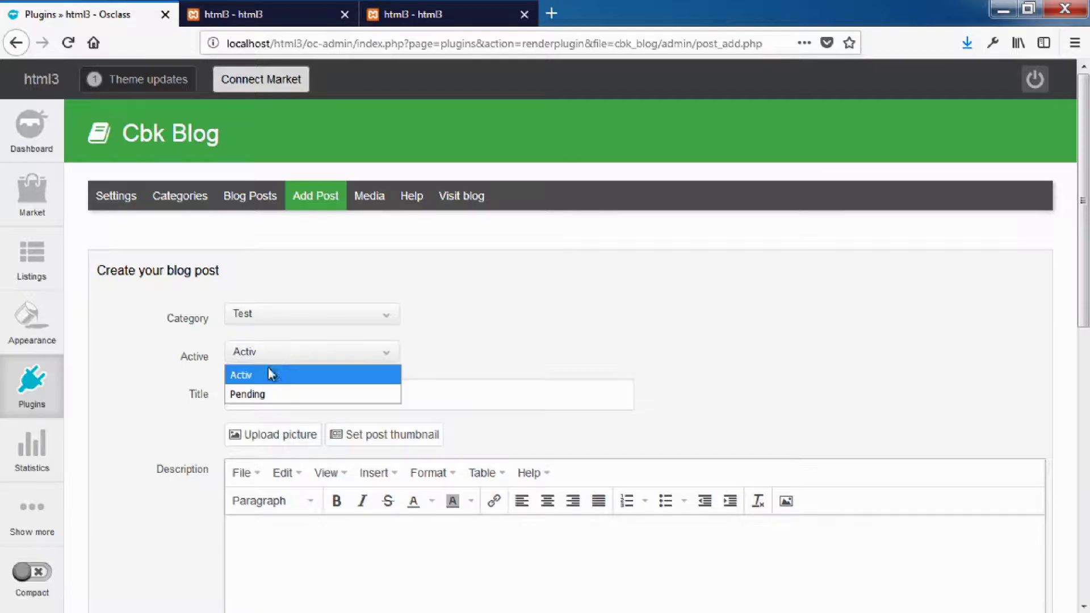
left_click(267, 392)
Title the new post "teste", write "dsafasdfsad" as its description and submit it
left_click(269, 396)
type("teste")
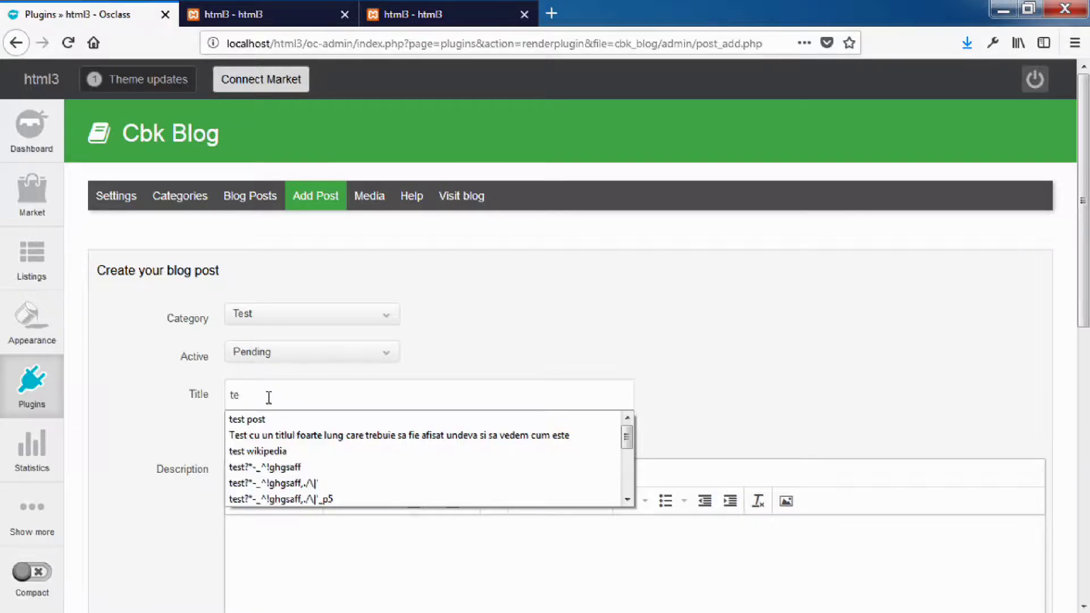
left_click(334, 573)
type("dsafasdfsad")
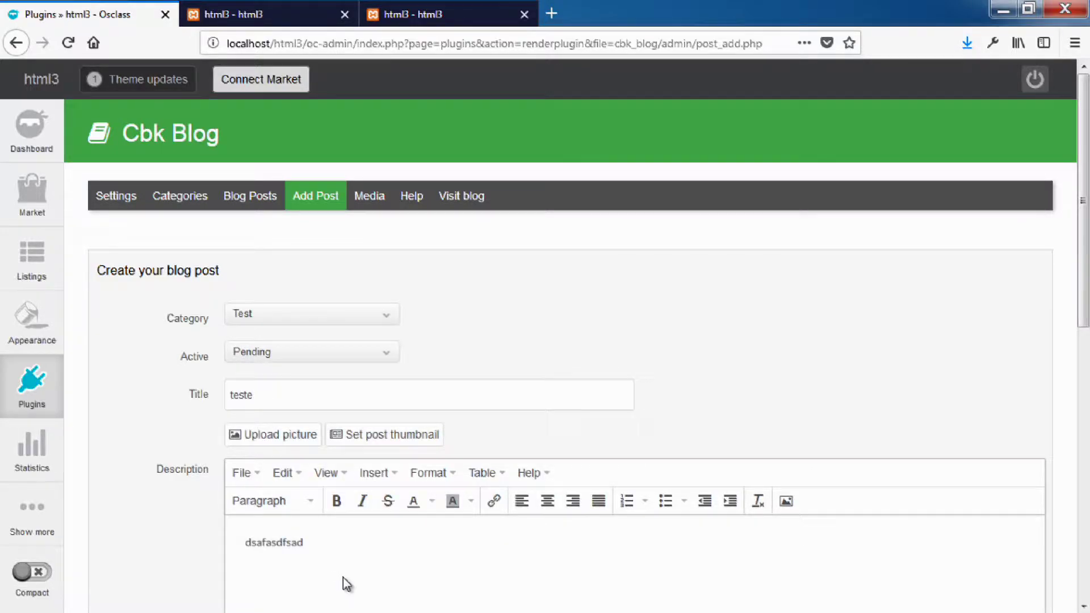
scroll(286, 503, "down", 4)
scroll(285, 497, "down", 5)
left_click(124, 465)
Reload the public article page and check it for related posts
left_click(219, 8)
left_click(68, 43)
scroll(353, 275, "down", 2)
scroll(238, 369, "up", 3)
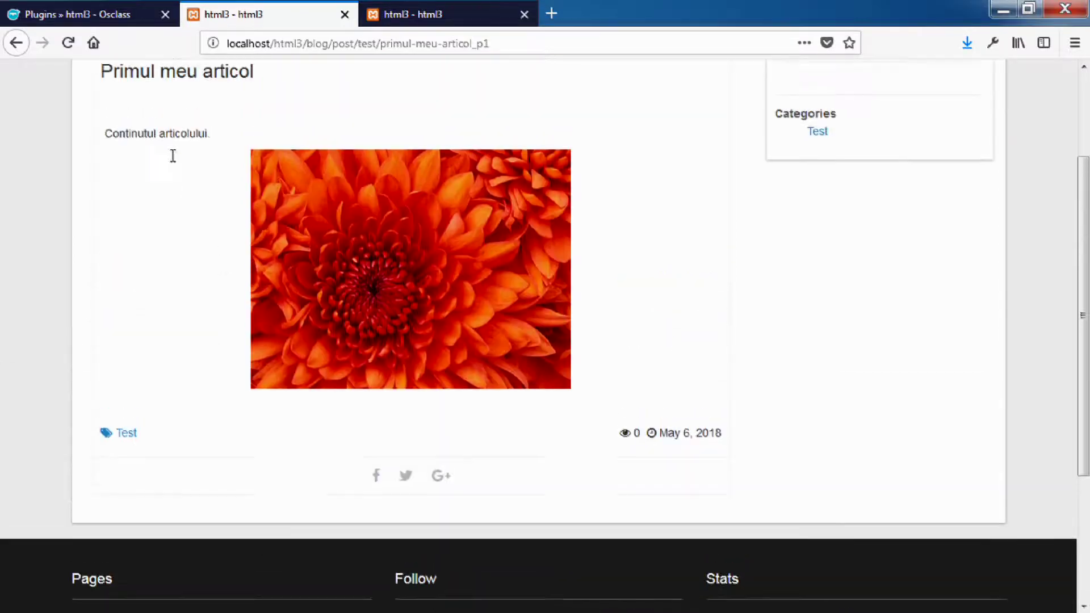
left_click(68, 43)
Change the status of the "teste" post to Activ and save the changes
left_click(133, 16)
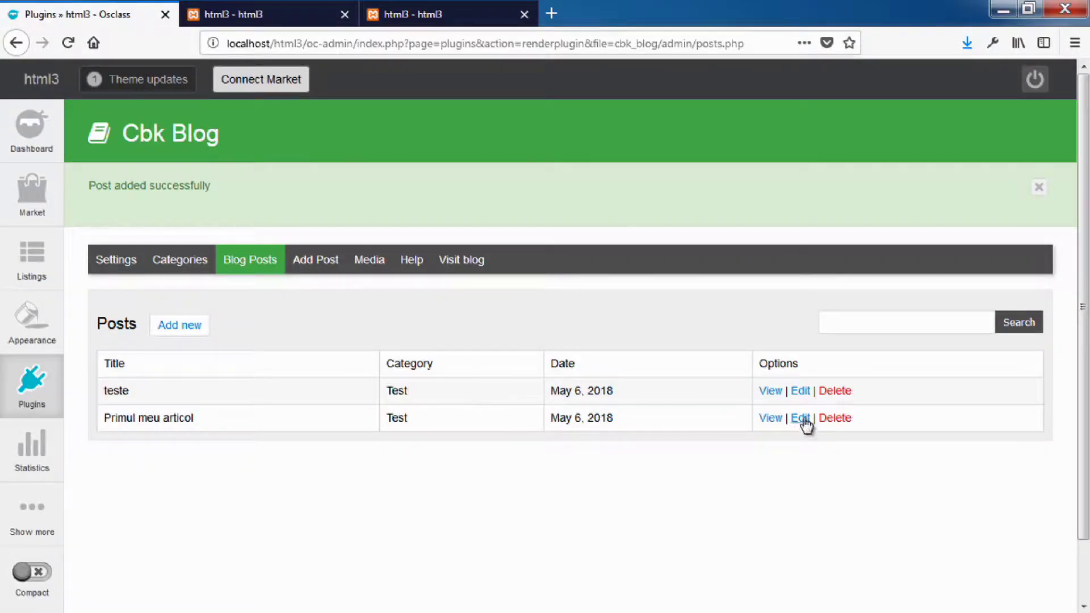
left_click(799, 392)
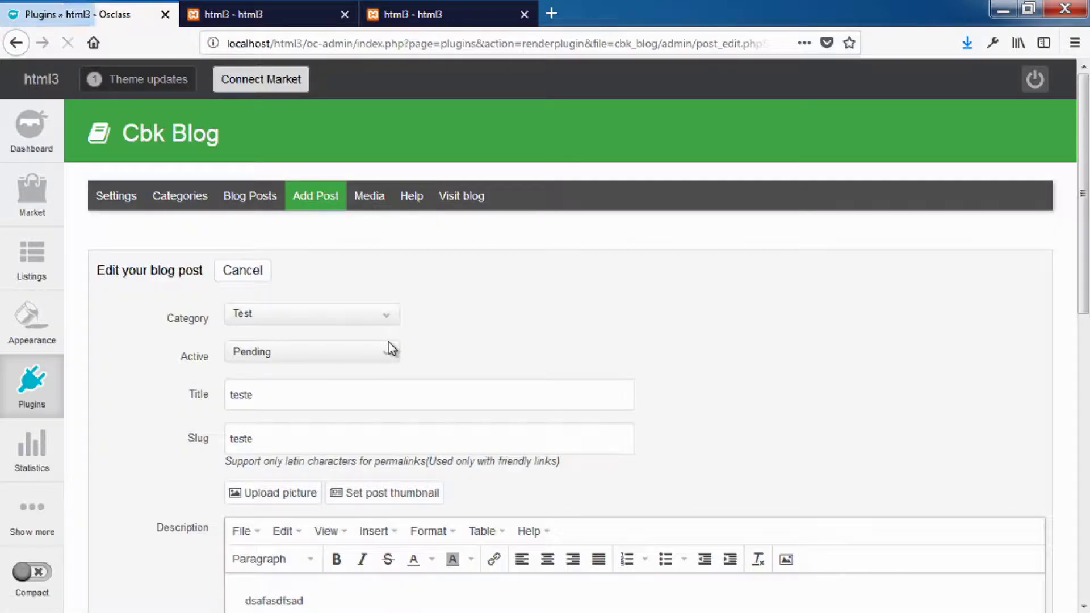
left_click(299, 351)
left_click(295, 375)
scroll(284, 454, "down", 8)
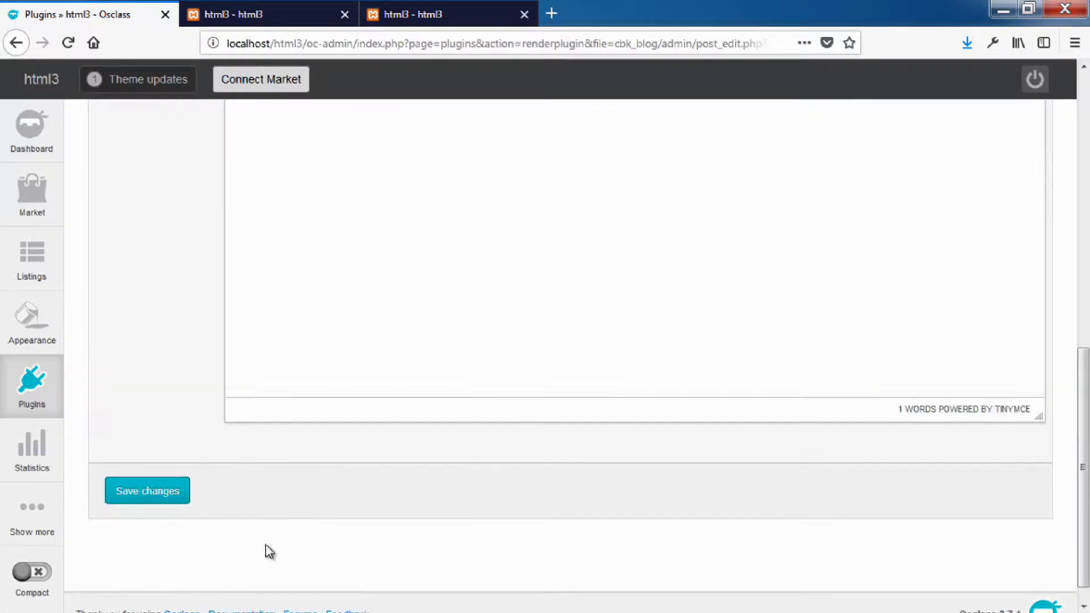
left_click(158, 478)
Reload the public article page, examine its section of same-category posts, and return to the blog's home page
left_click(227, 13)
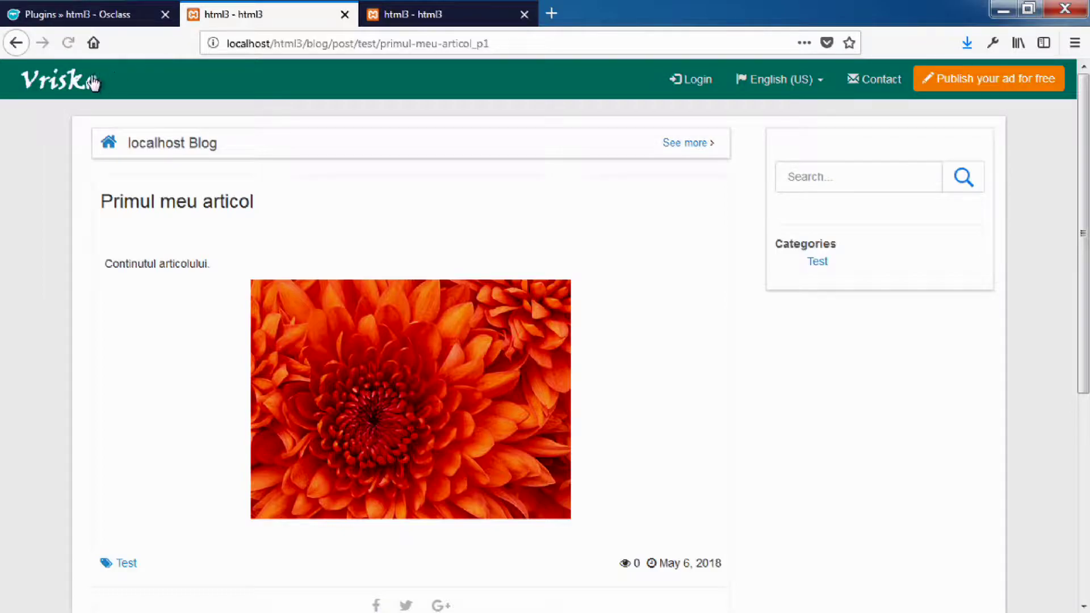
left_click(68, 43)
scroll(440, 358, "down", 6)
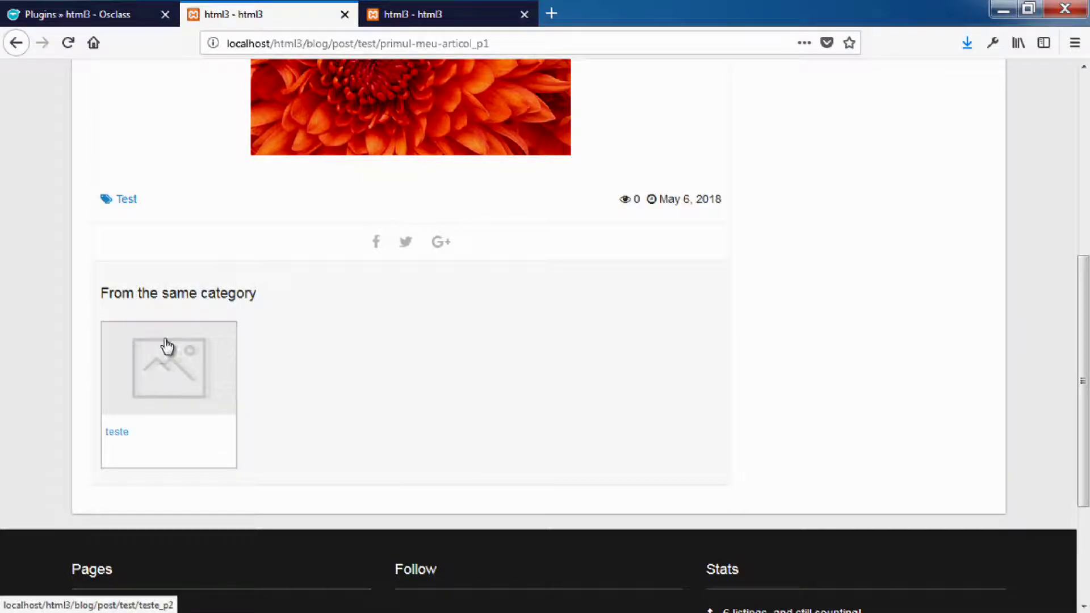
left_click_drag(267, 307, 101, 293)
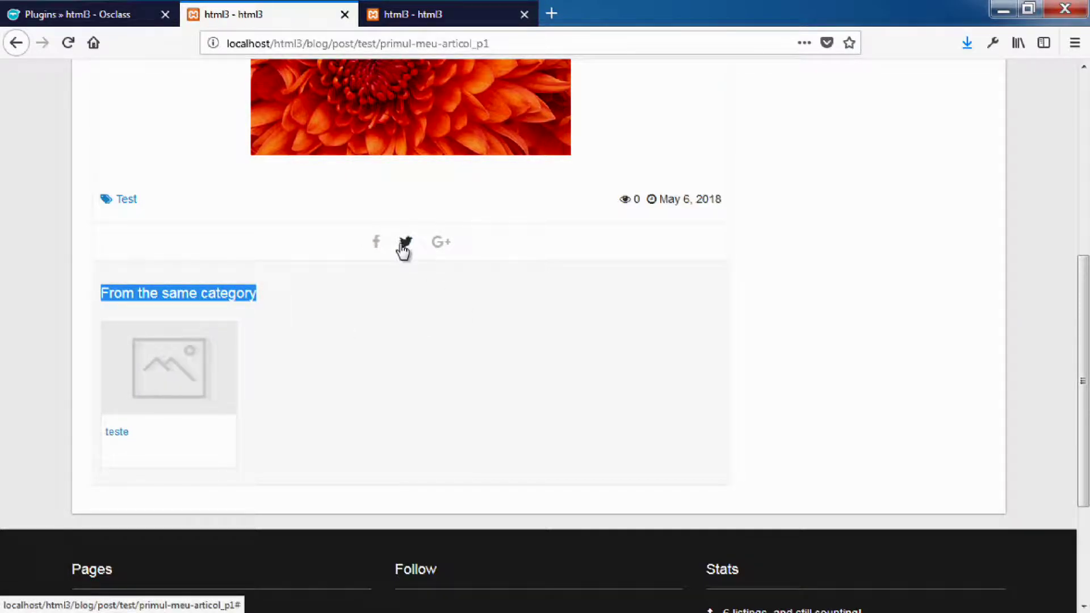
scroll(437, 248, "up", 6)
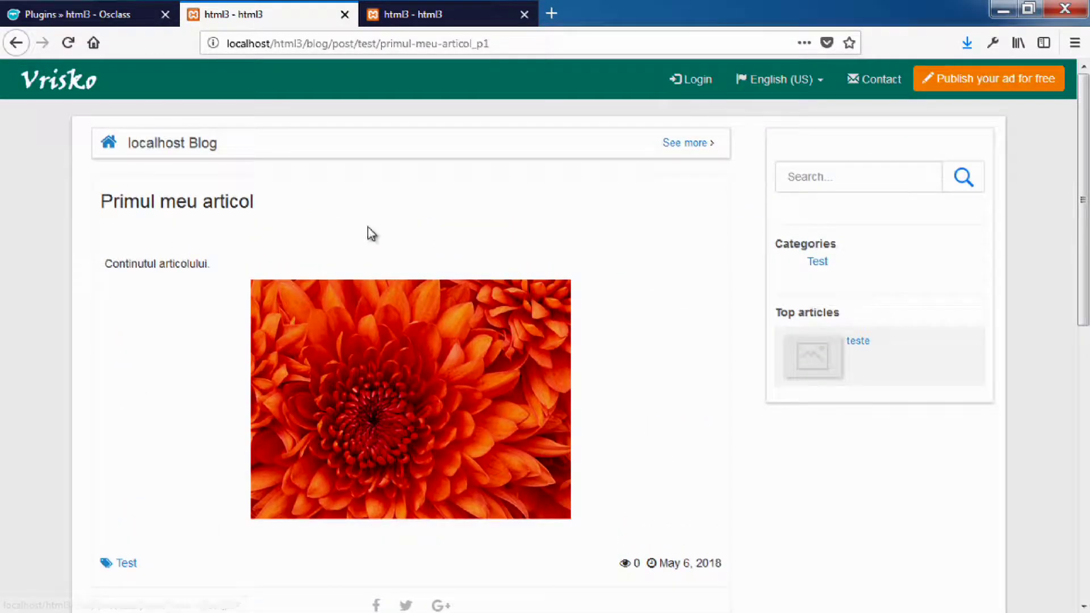
left_click(145, 149)
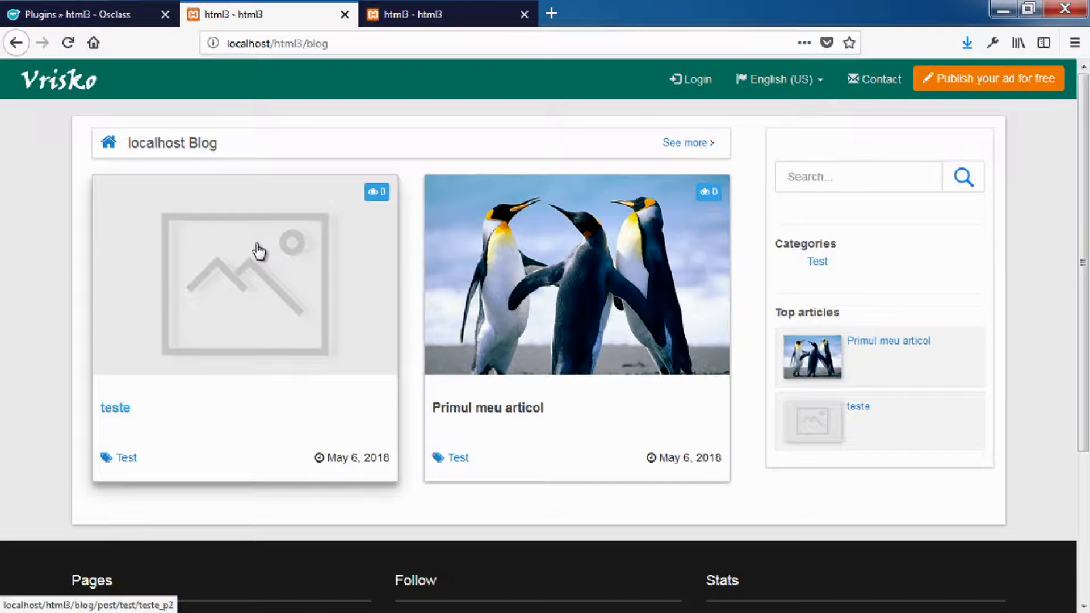
Open the blog plugin's media library in the Osclass admin to view the uploaded pictures
left_click(83, 21)
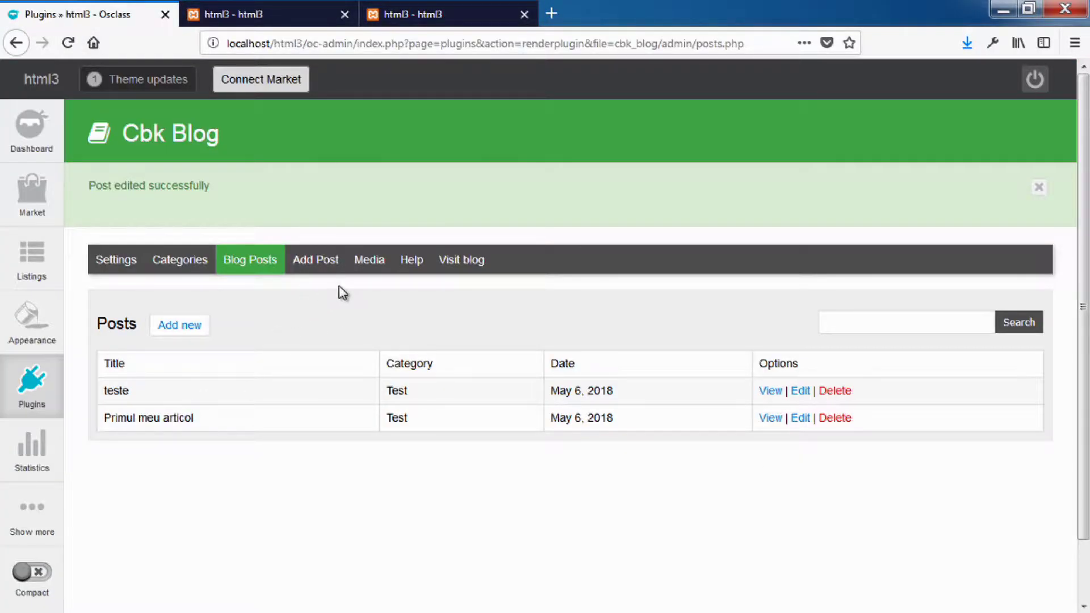
left_click(367, 265)
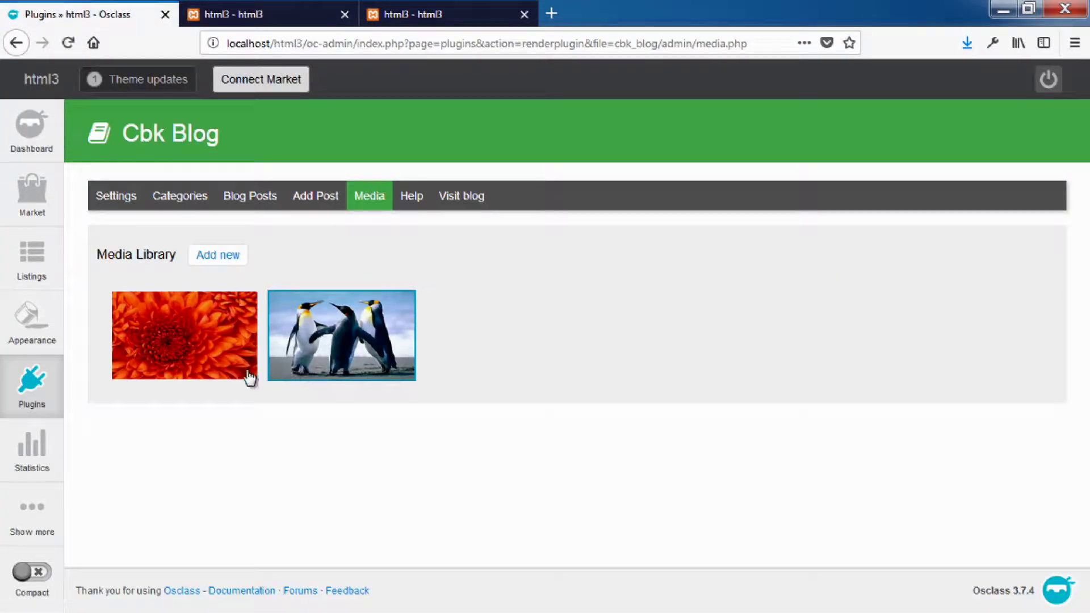
Select the flower and penguin pictures in the media library and clear the selection
left_click(189, 339)
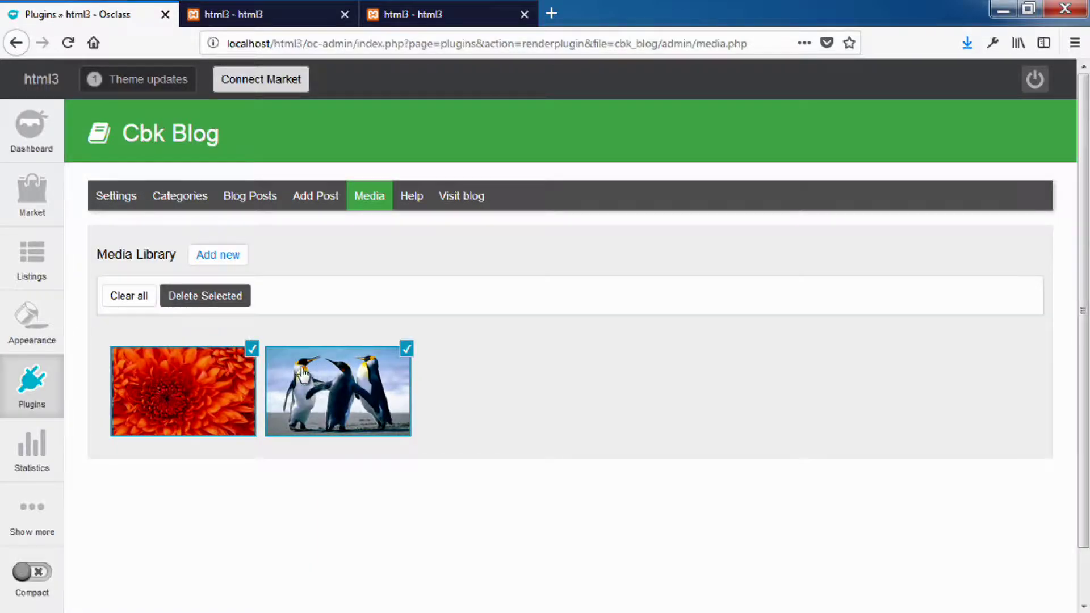
left_click(211, 386)
left_click(314, 386)
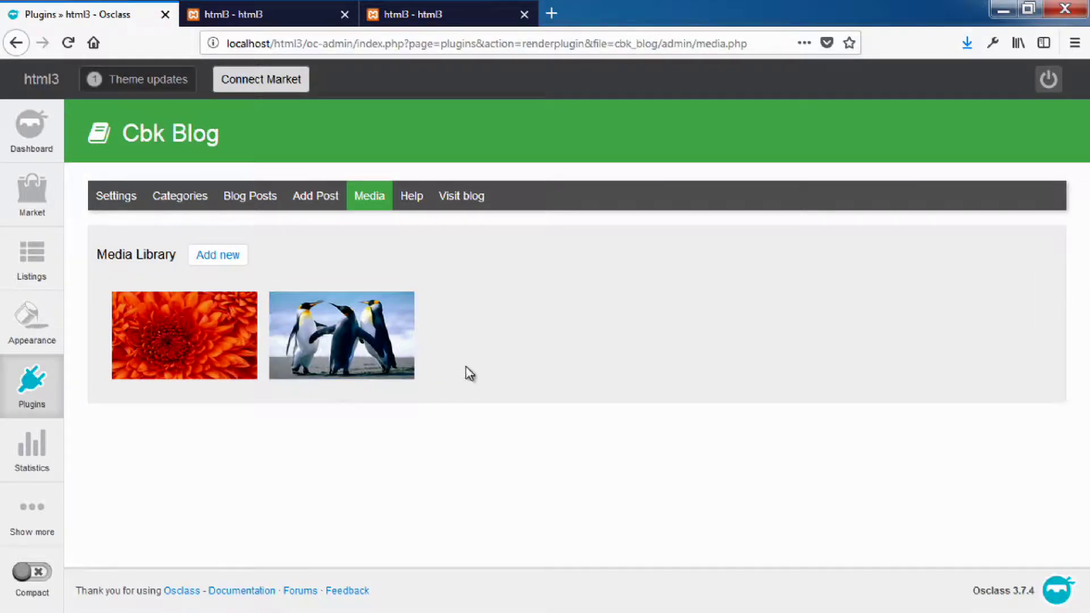
Upload the Koala picture from the Sample Pictures folder to the blog's media library
left_click(193, 260)
left_click(542, 373)
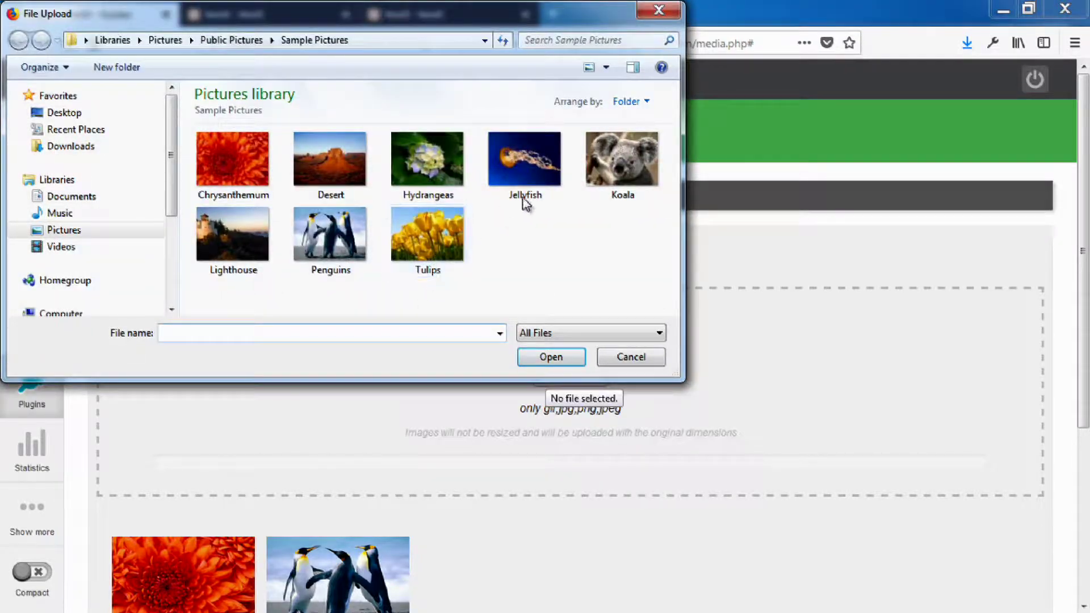
left_click(622, 162)
left_click(550, 358)
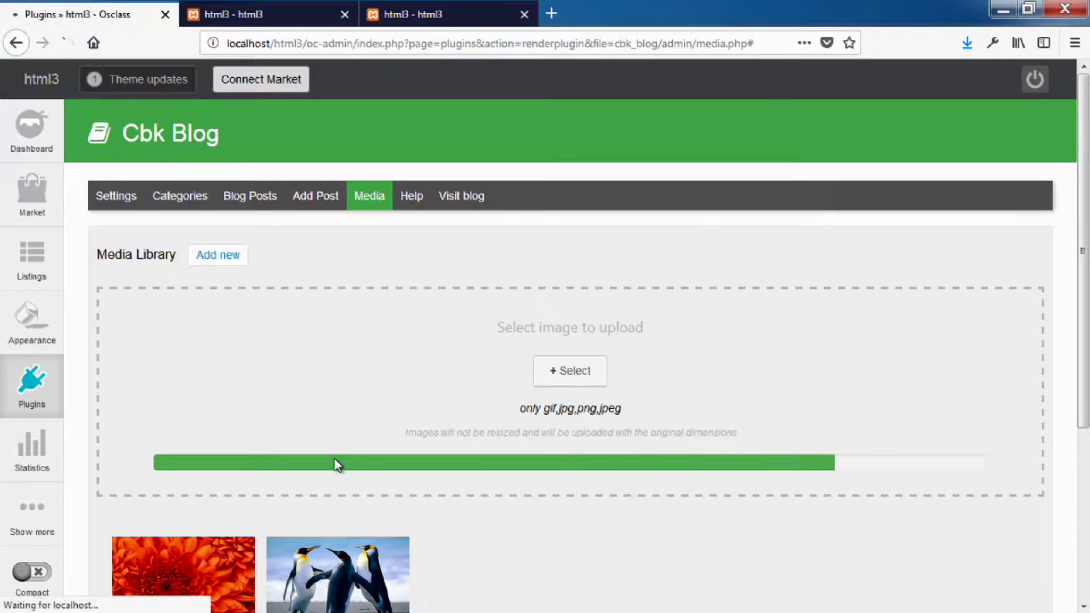
Start a new blog post, view the previously uploaded images available for insertion, and close the image dialog
left_click(321, 210)
scroll(284, 369, "down", 2)
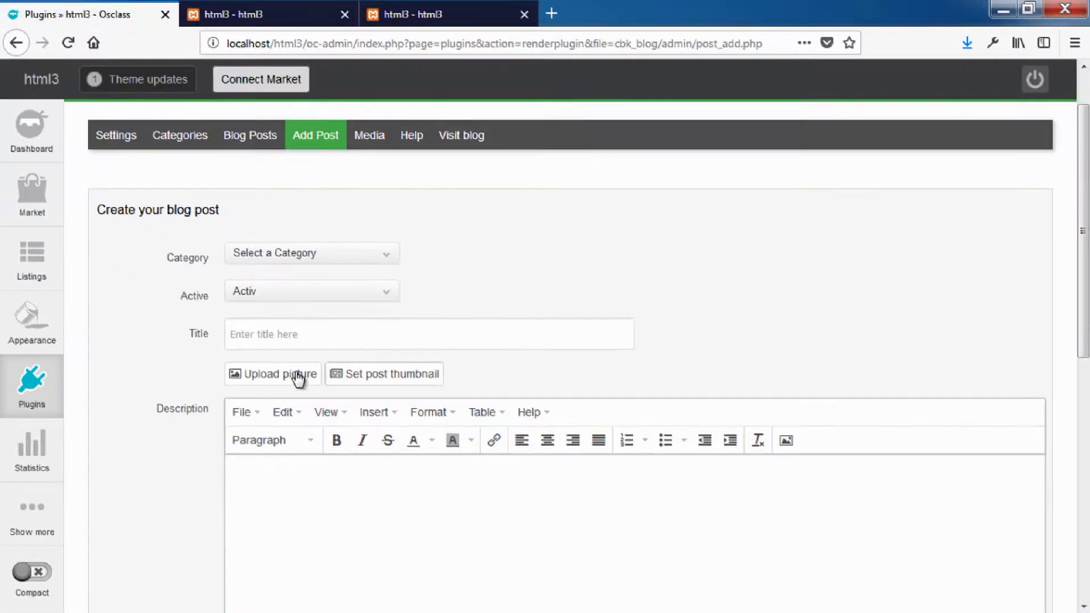
left_click(281, 373)
left_click(319, 180)
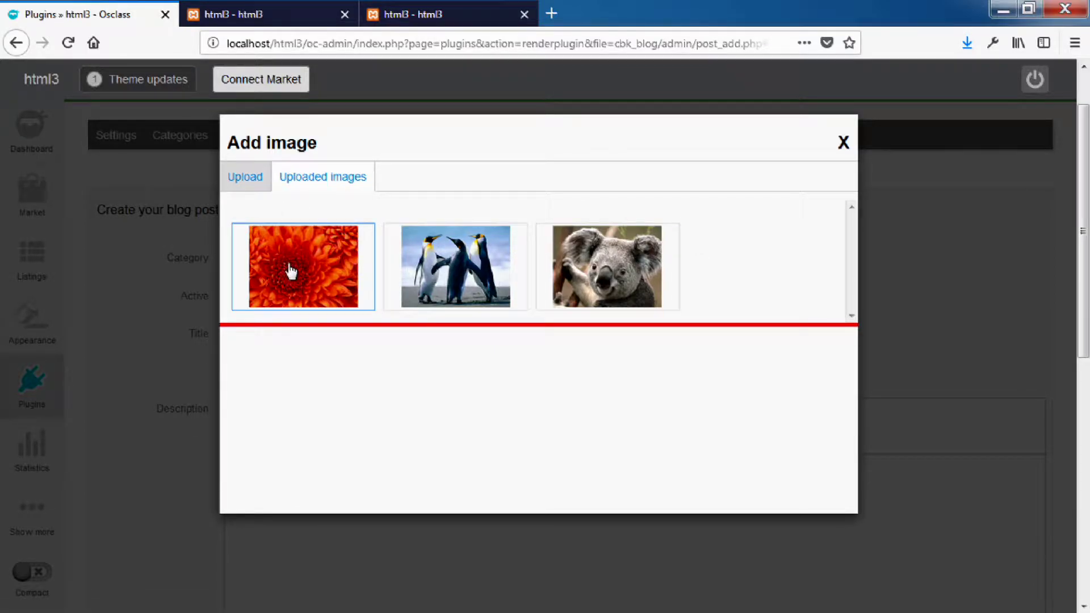
left_click(842, 143)
Set the blog's sidebar position to Left in the plugin settings and save the changes
left_click(116, 199)
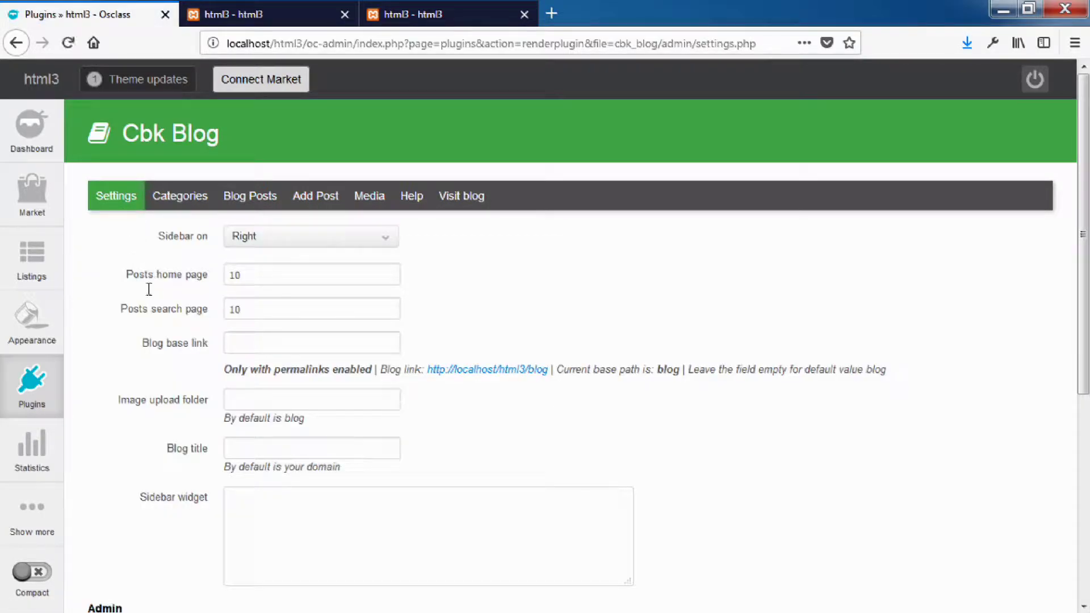
left_click(312, 236)
left_click(294, 260)
scroll(163, 511, "down", 5)
left_click(145, 547)
Reload the public blog page and check the sidebar's position and the posts listed on the home page
left_click(259, 14)
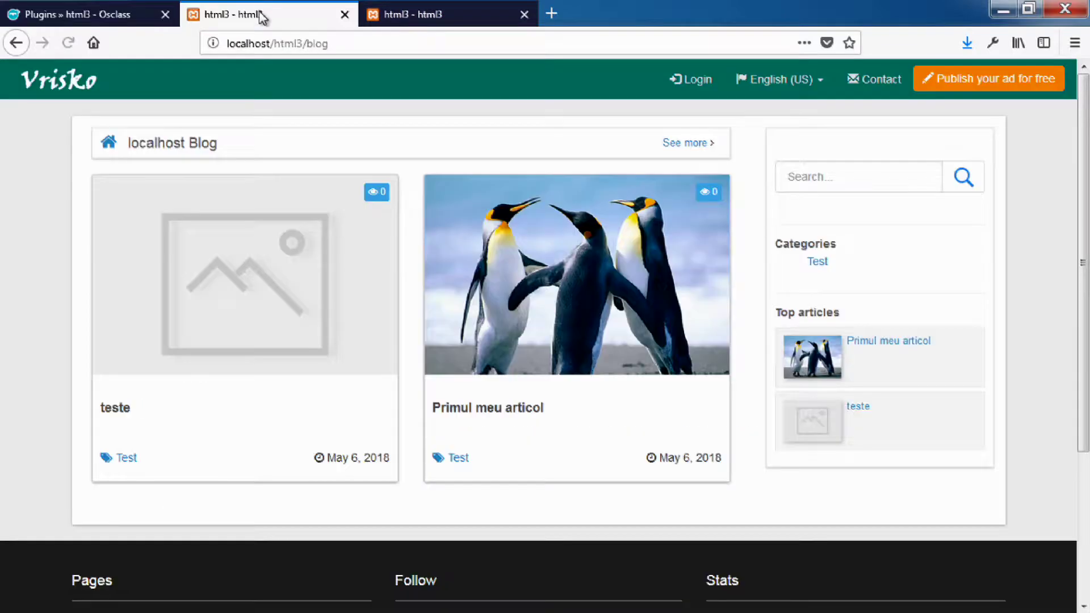
left_click(68, 43)
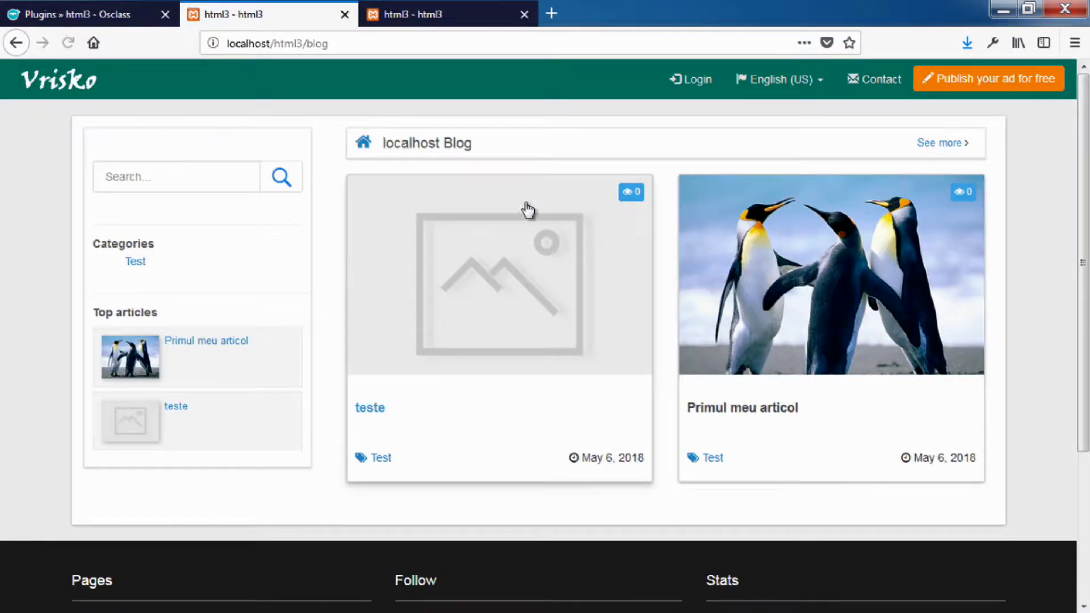
left_click(85, 15)
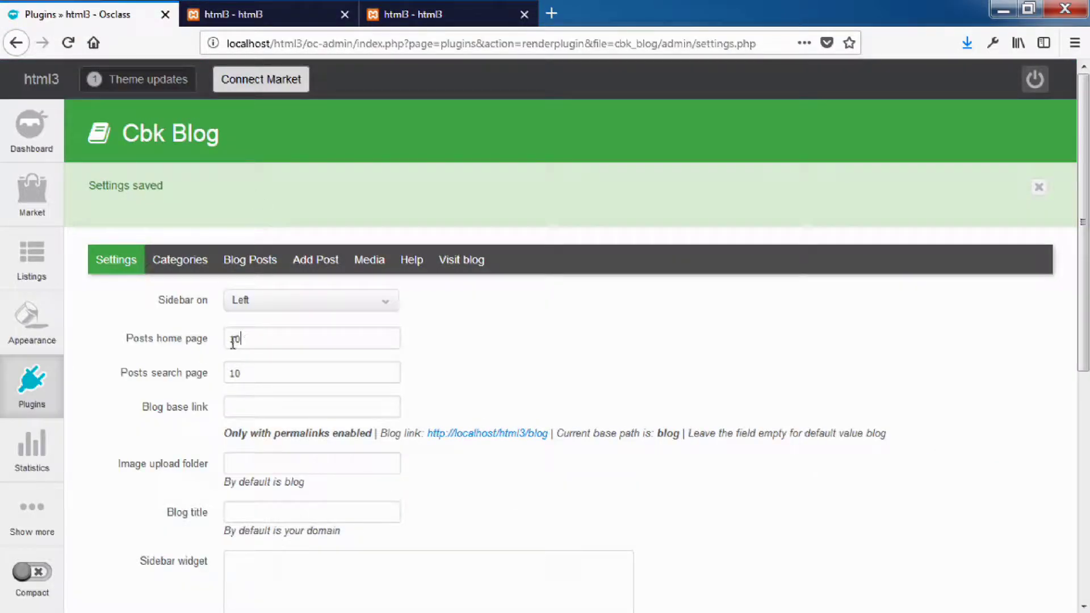
left_click(227, 15)
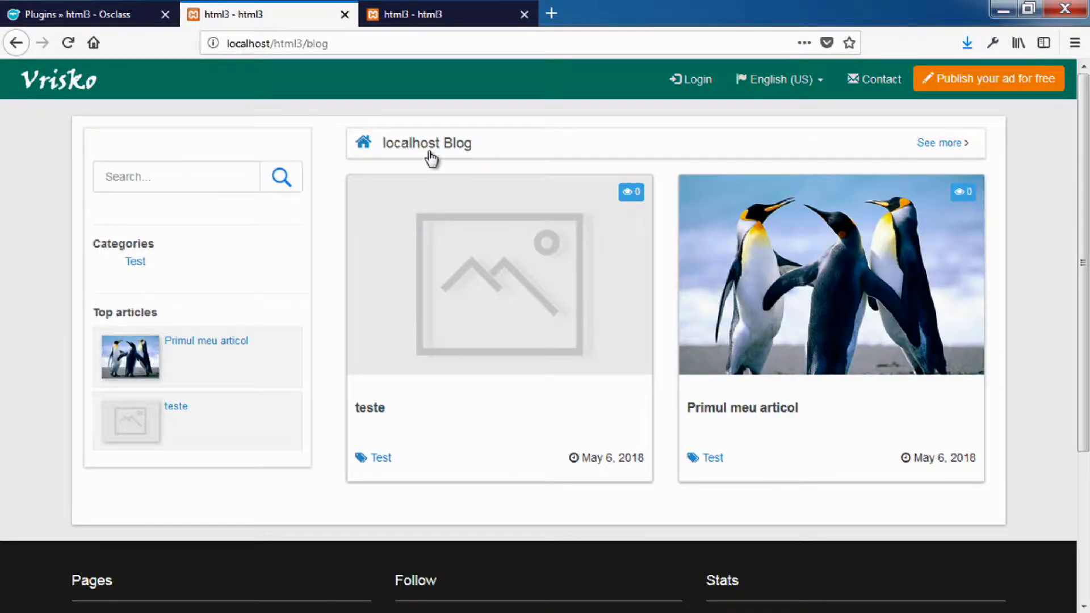
key("F5")
Set the number of posts on the search page to 1 in the blog settings and save the changes
left_click(103, 16)
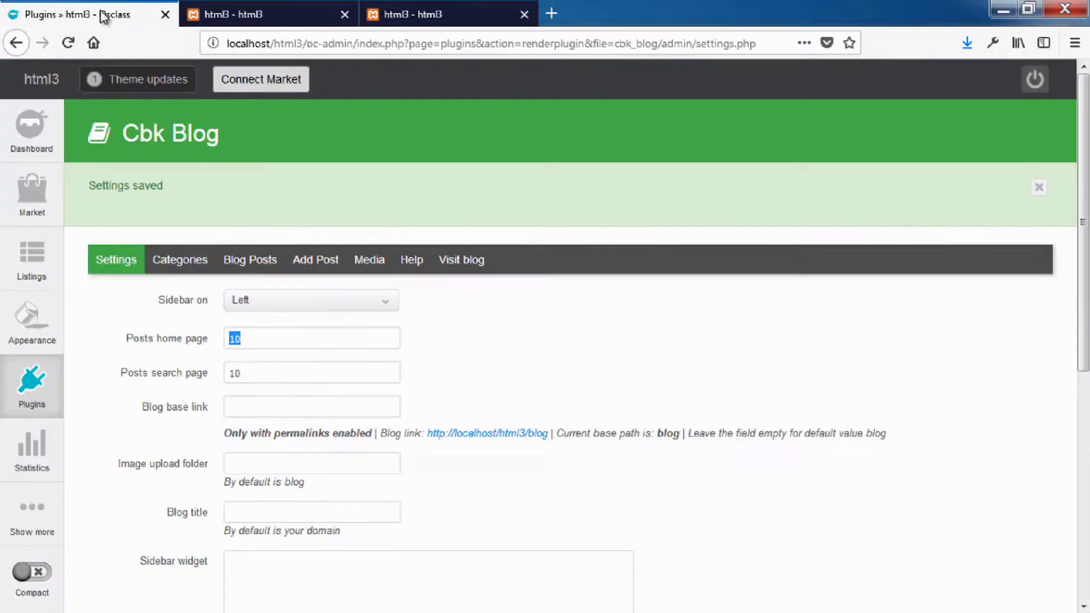
left_click(237, 373)
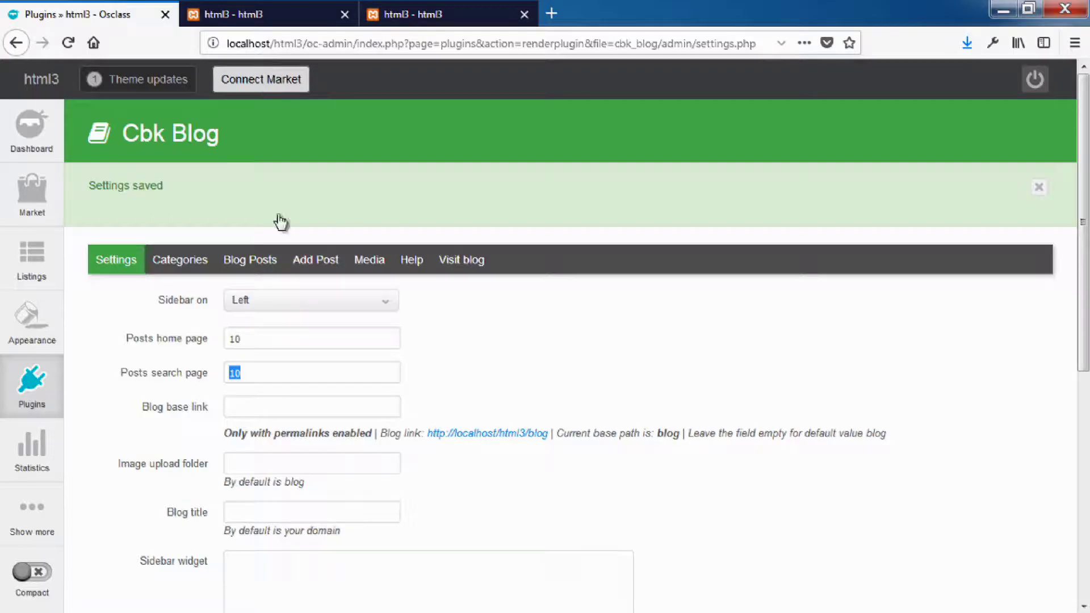
left_click(248, 369)
scroll(249, 370, "down", 6)
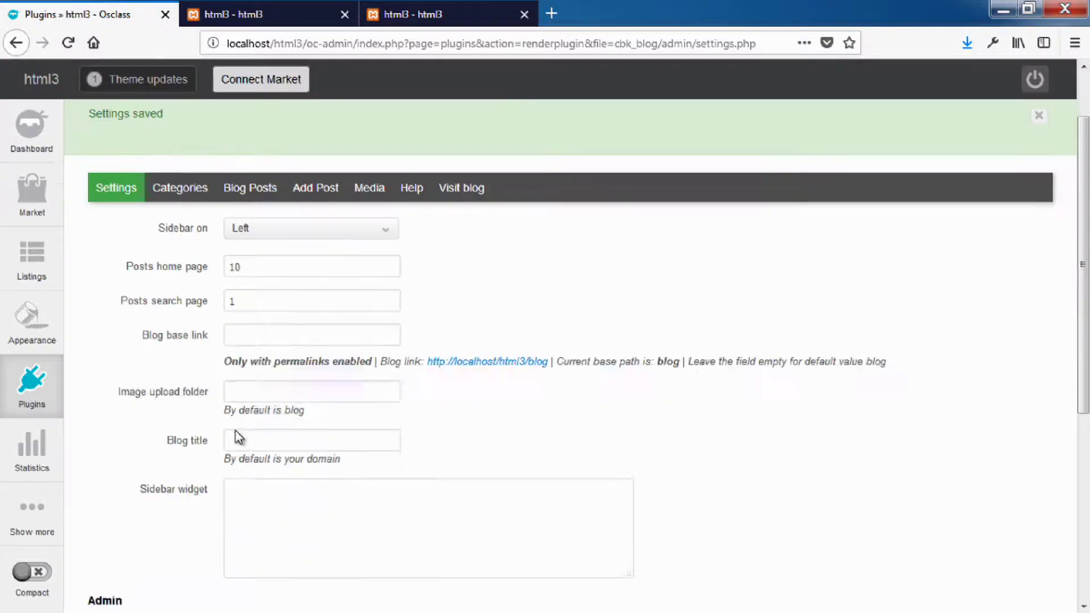
left_click(146, 498)
Open the full list of posts from the public blog's home page and go to its second page
left_click(234, 2)
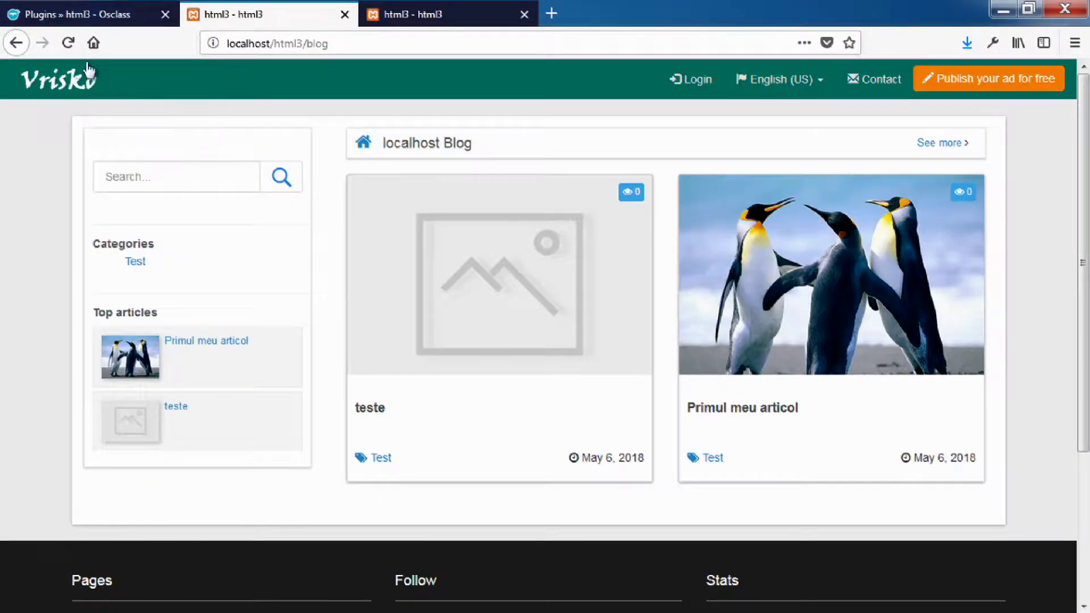
left_click(933, 147)
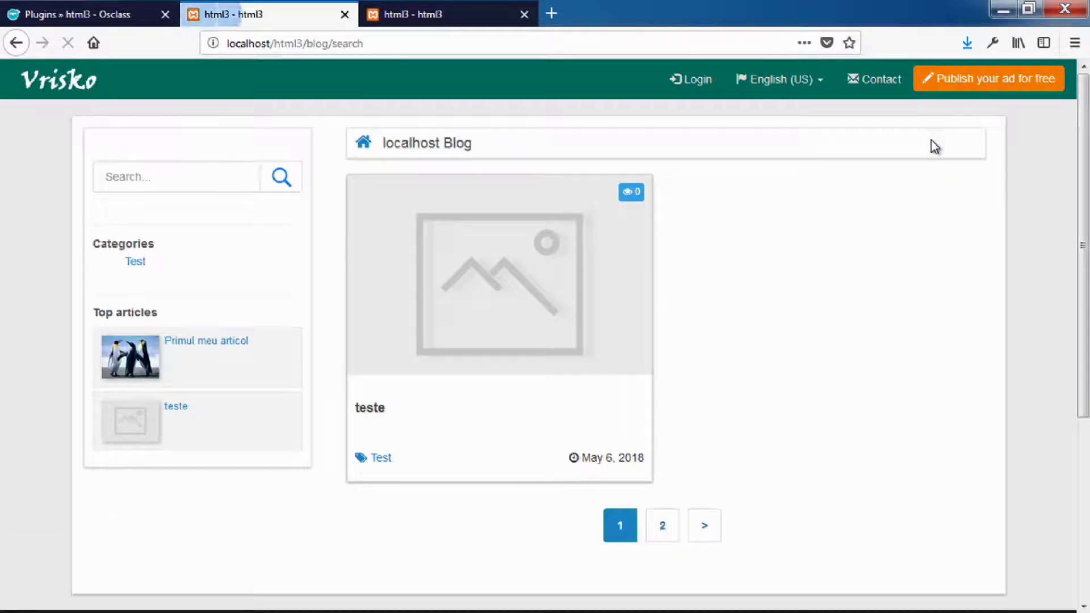
left_click(662, 527)
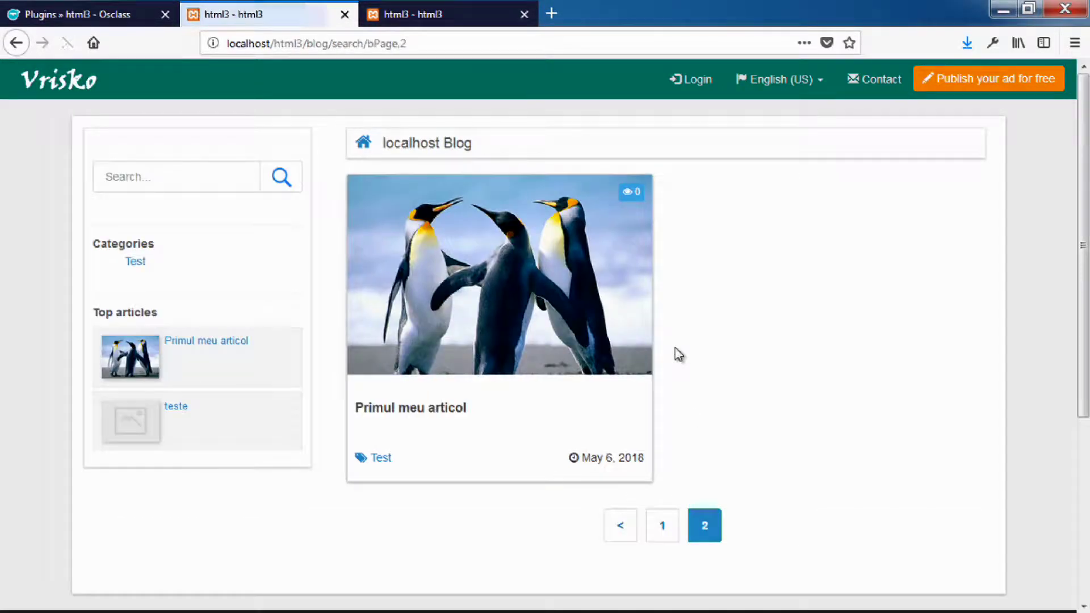
Compare the Blog base link setting with the "blog" segment in the public page's address
left_click(127, 14)
scroll(300, 345, "down", 1)
left_click(238, 348)
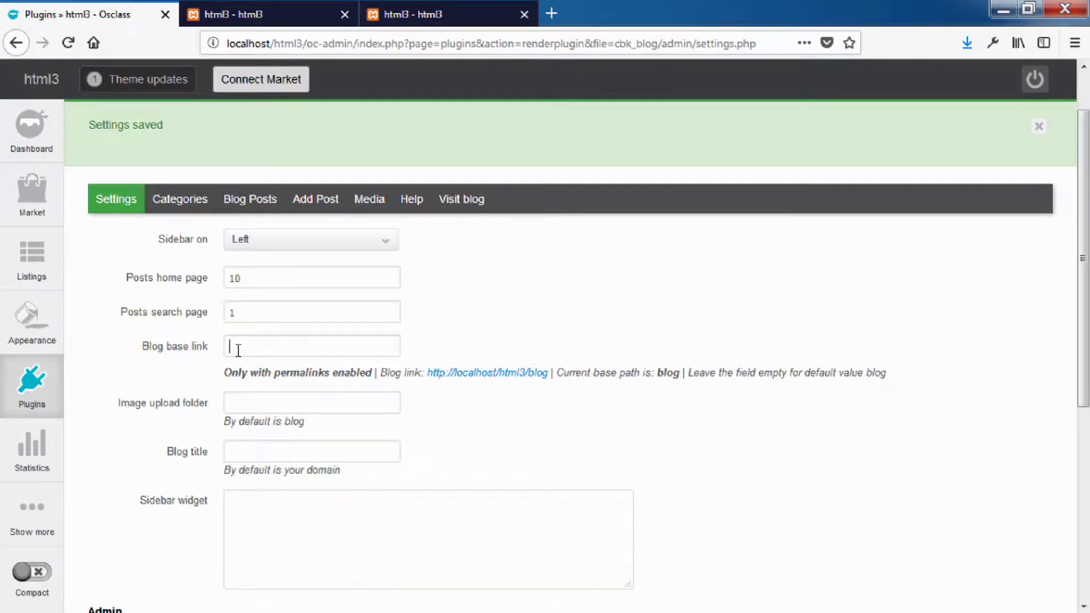
left_click(295, 16)
left_click_drag(328, 44, 313, 59)
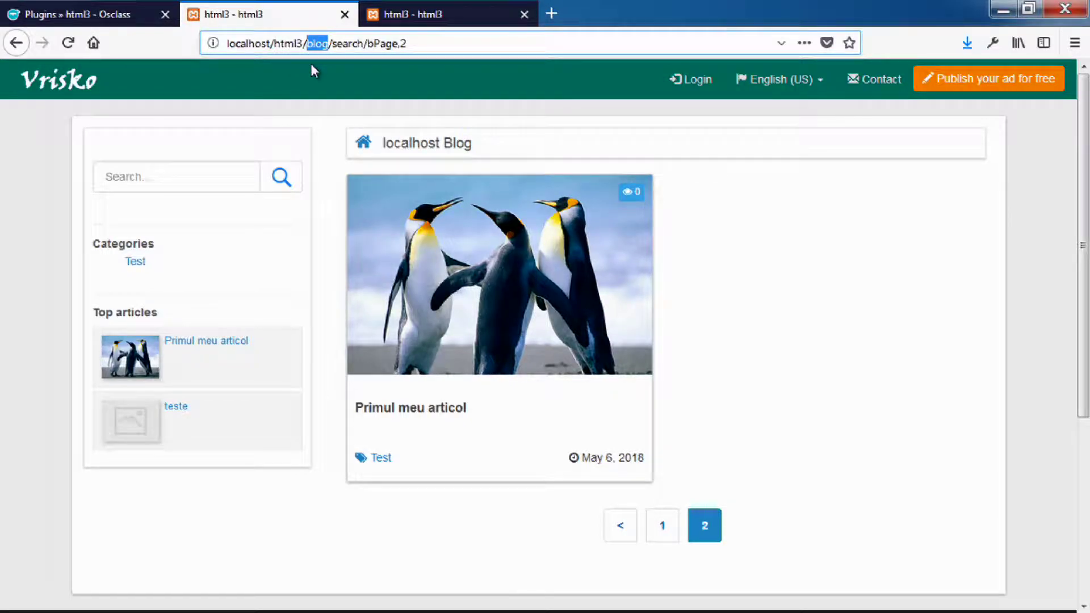
Set the Blog base link to "orice", save the settings, and open the updated blog link to check its address
left_click(136, 15)
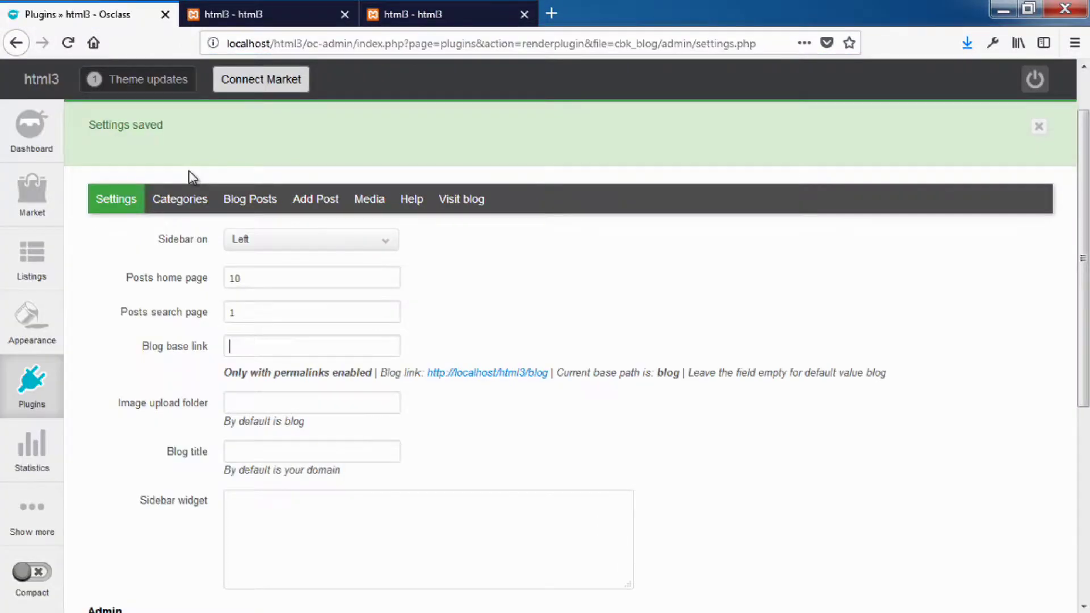
left_click(254, 354)
type("orice")
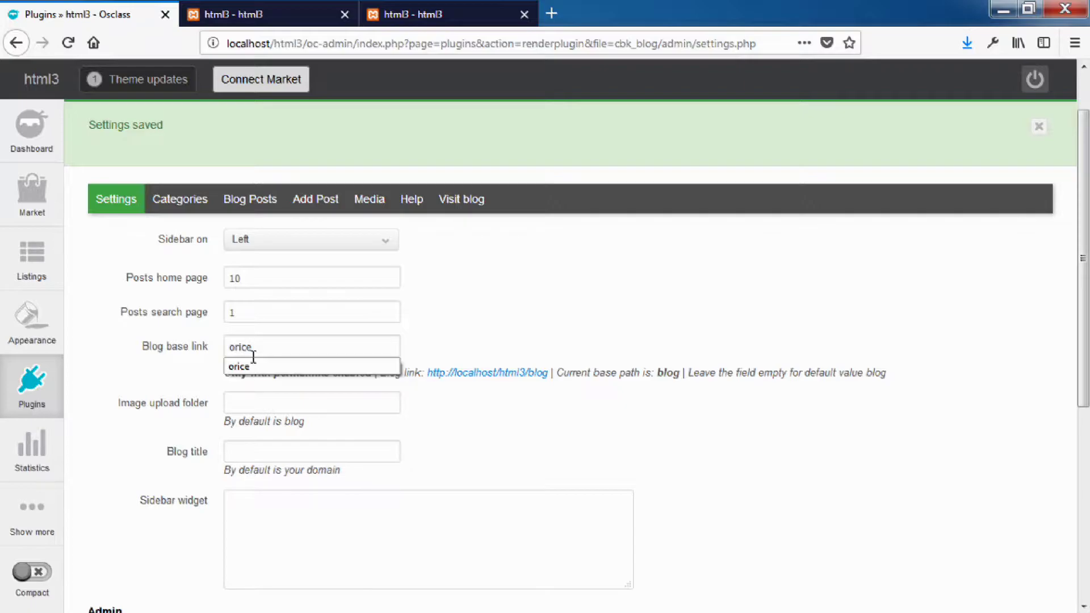
scroll(209, 474, "down", 5)
left_click(165, 478)
left_click(470, 264)
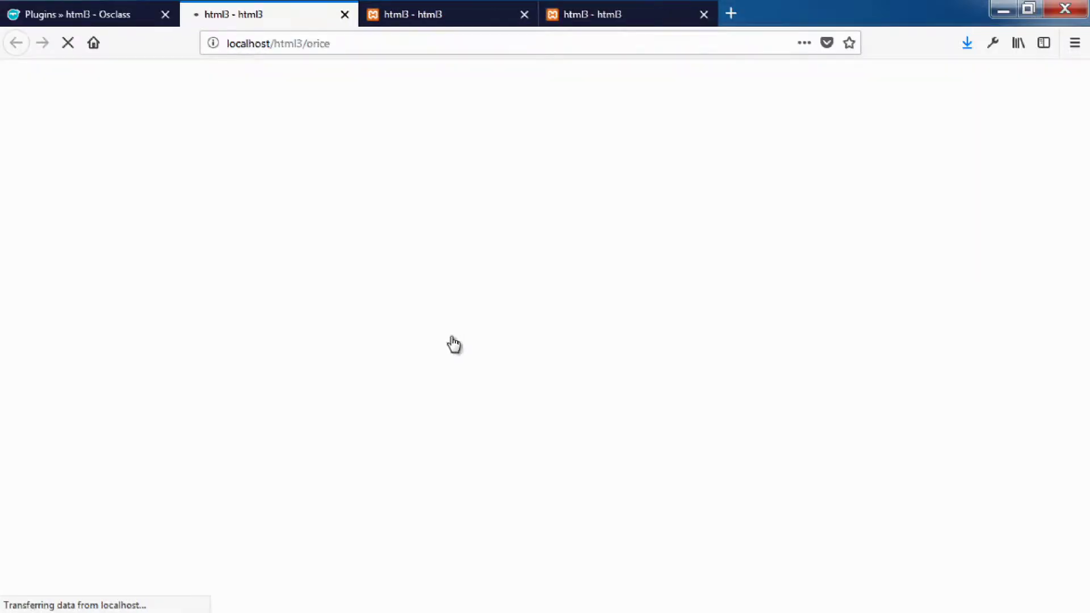
left_click_drag(326, 50, 321, 46)
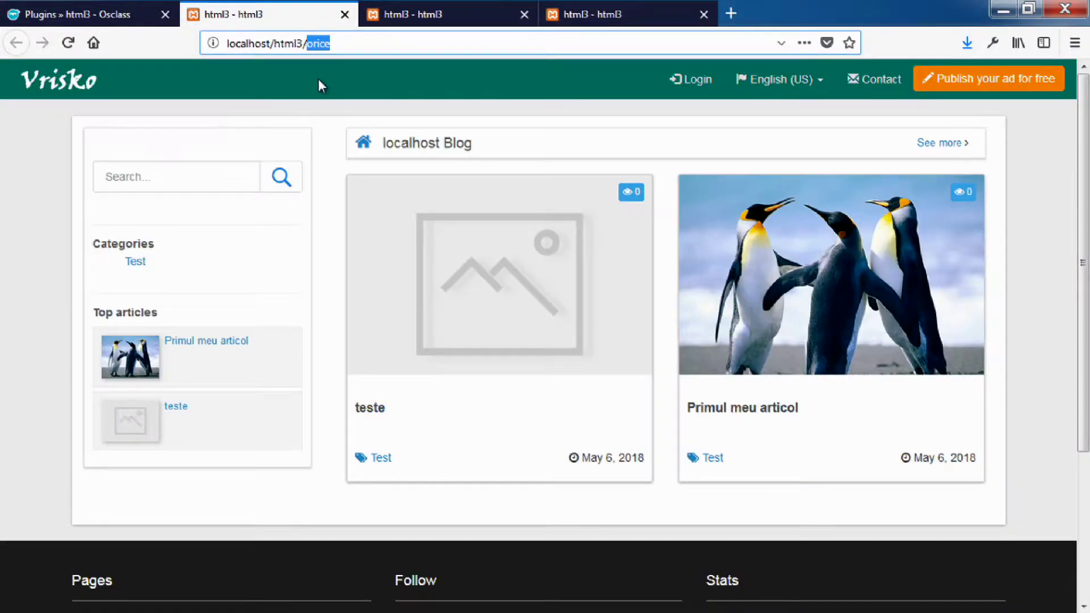
Switch to Windows Explorer, locate the blog image folder inside html3's oc-content\uploads folder, and close the window
left_click(80, 14)
scroll(268, 345, "down", 3)
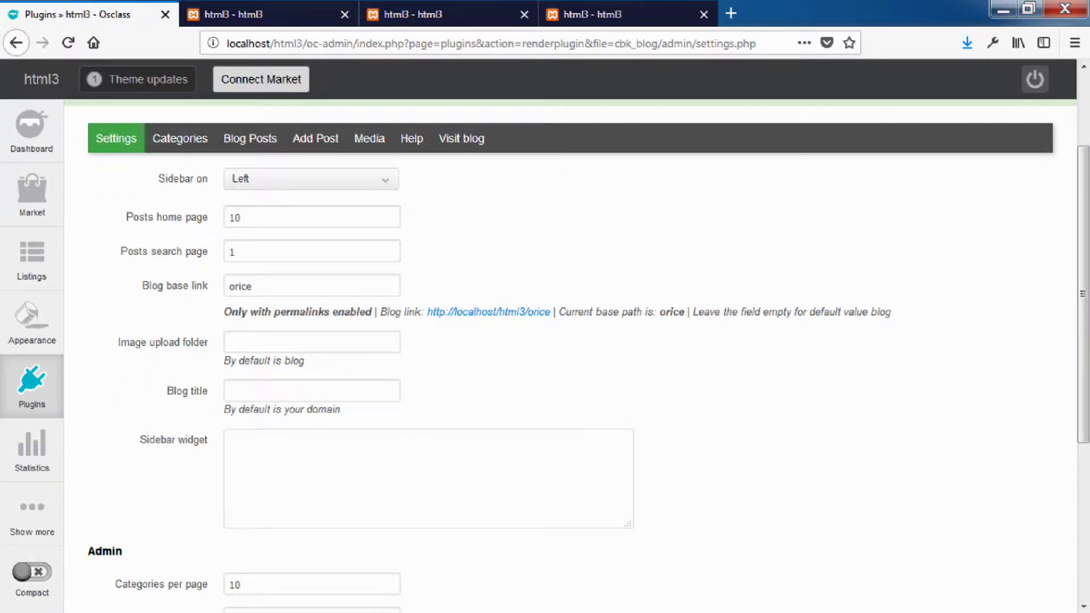
key("alt+Tab")
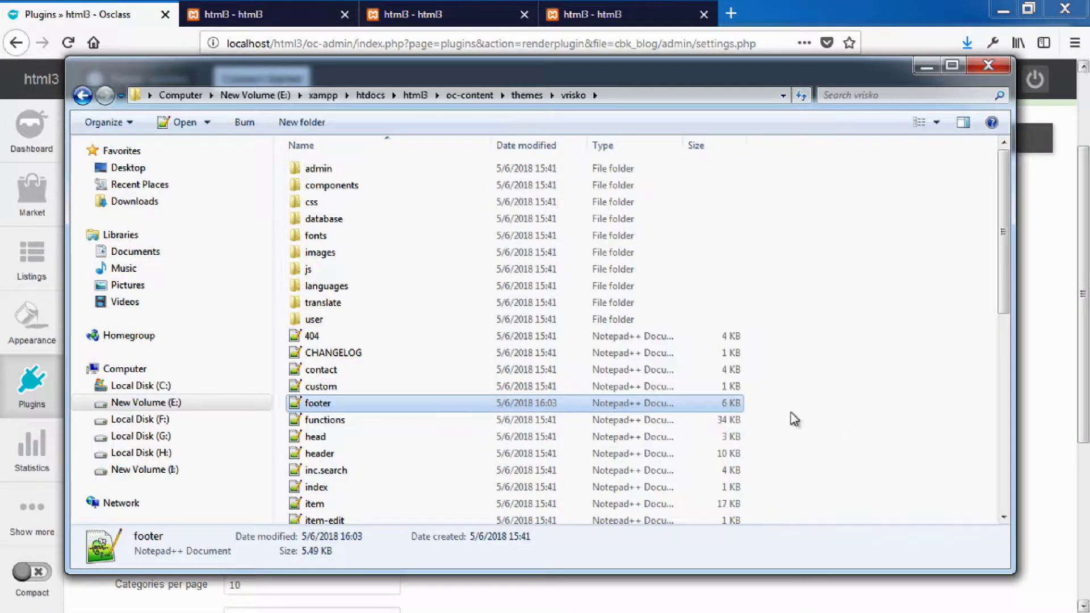
left_click(82, 95)
left_click(82, 96)
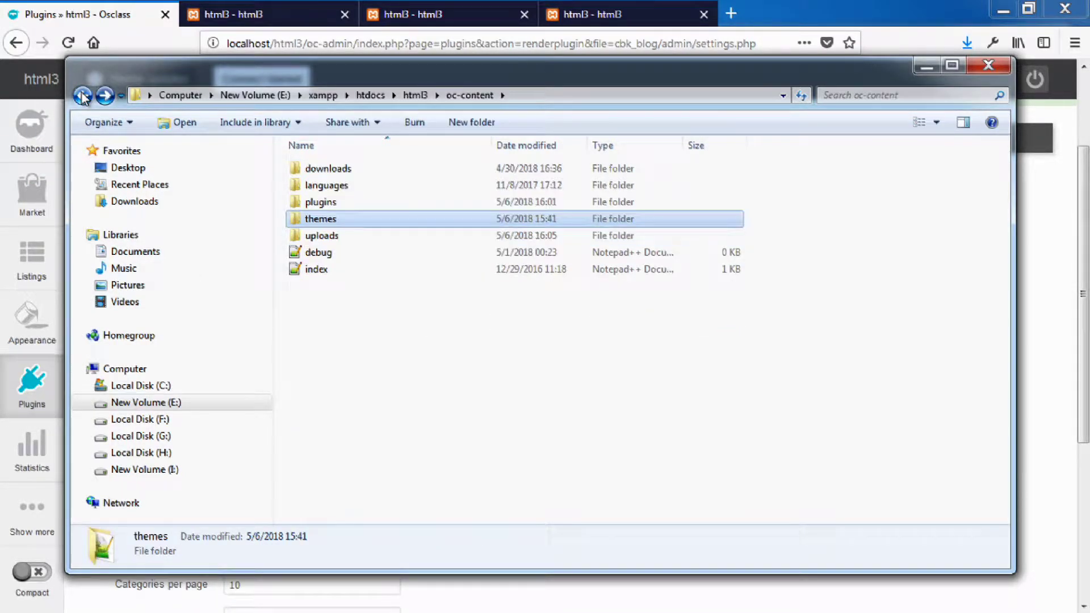
left_click(82, 95)
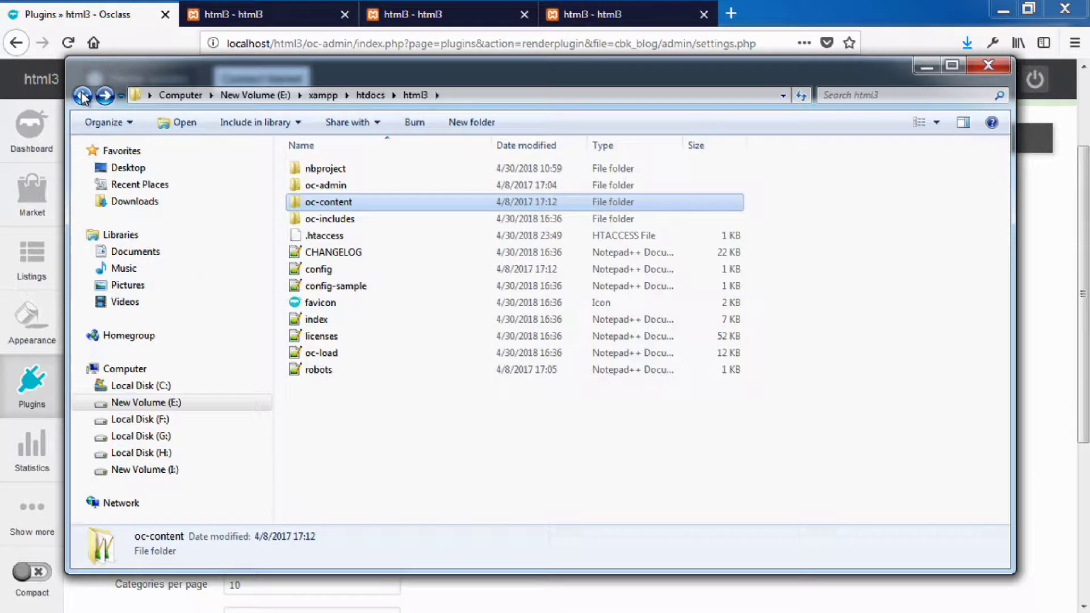
left_click(349, 205)
double_click(388, 206)
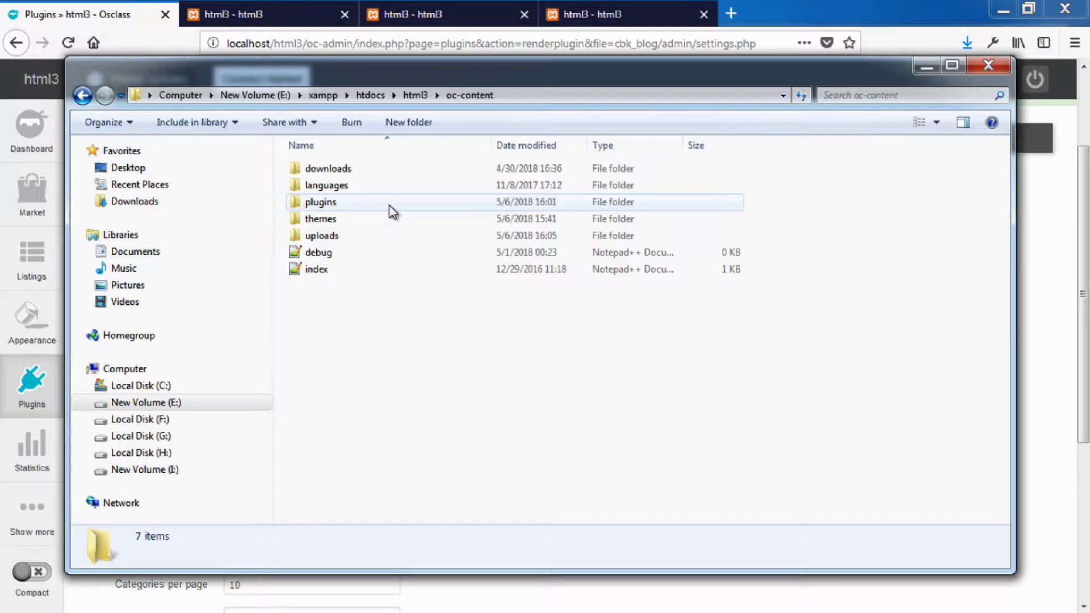
double_click(354, 235)
left_click(394, 188)
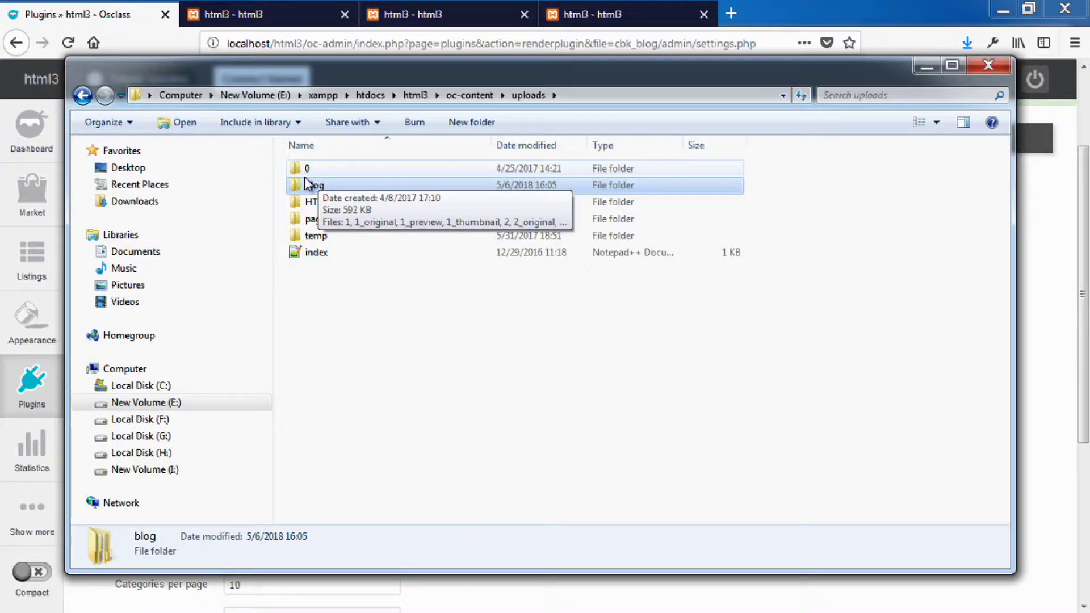
key("alt+F4")
Check the blog title in the heading of the public blog page against the Blog title setting
left_click(255, 343)
left_click(261, 396)
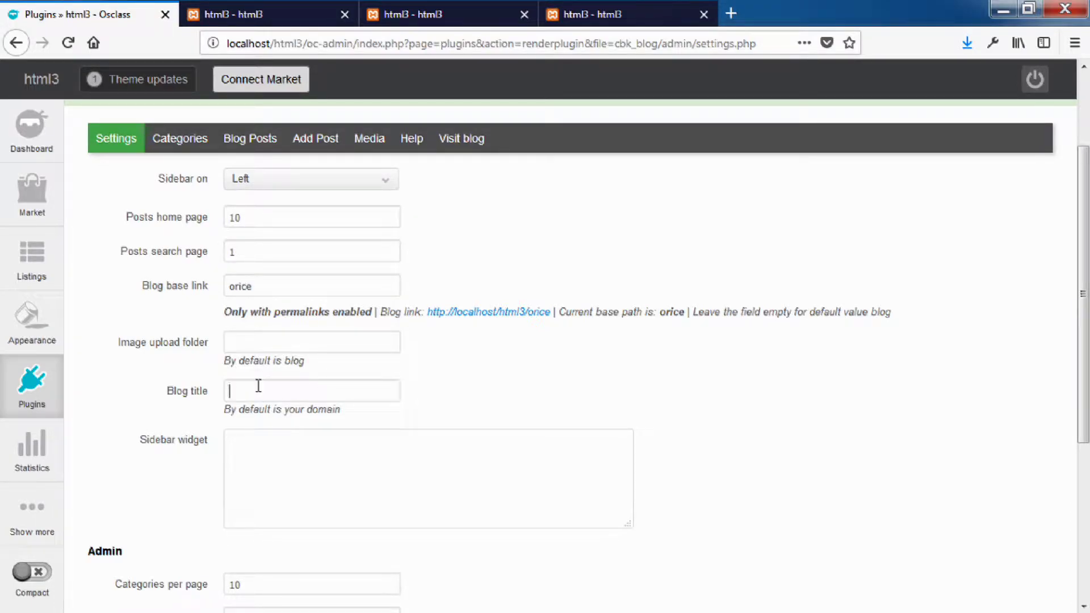
left_click(334, 12)
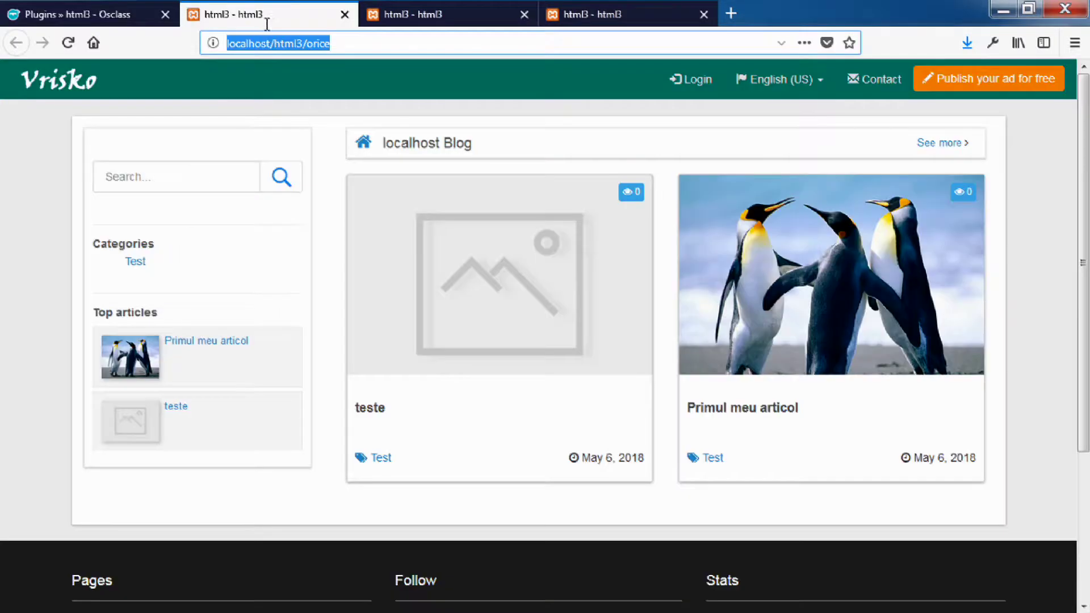
left_click_drag(476, 149, 440, 151)
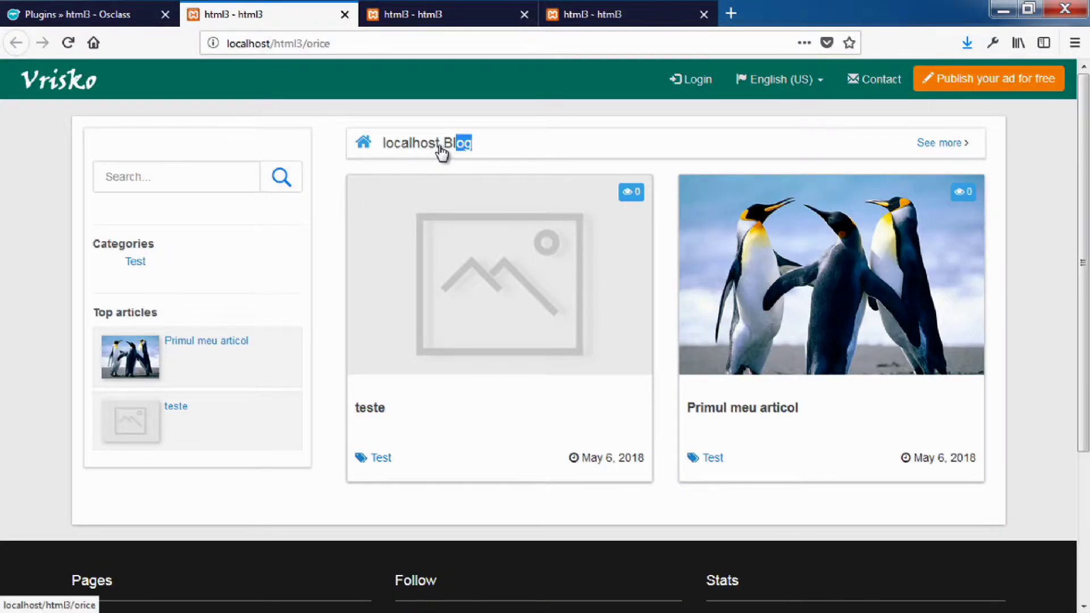
left_click(440, 152)
Set the Blog title to "Blogul meu" in the Cbk Blog settings and save the changes
left_click(66, 12)
left_click(267, 394)
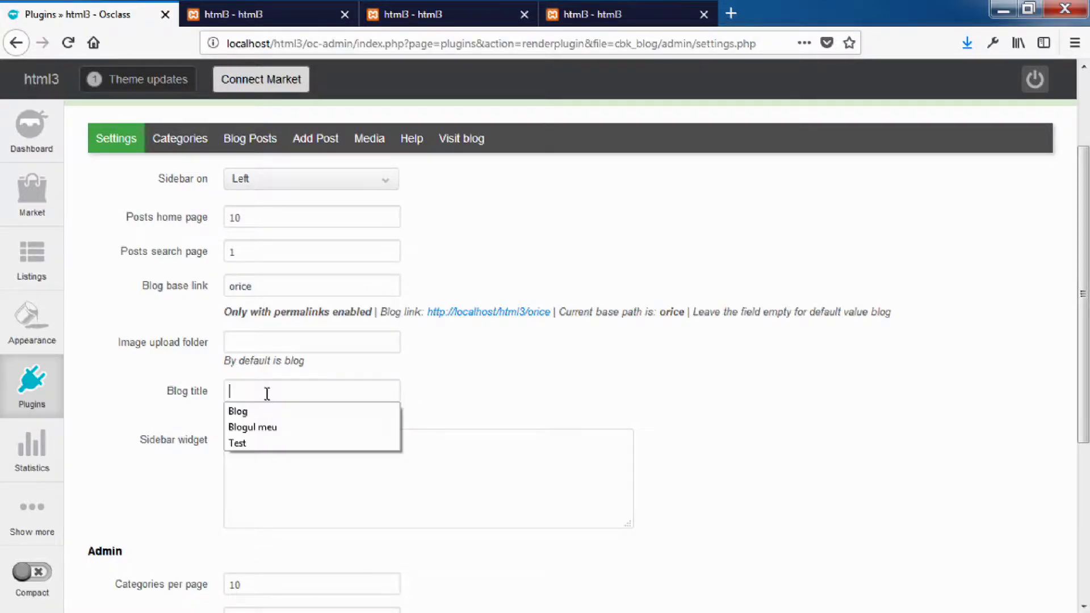
type("Blogul")
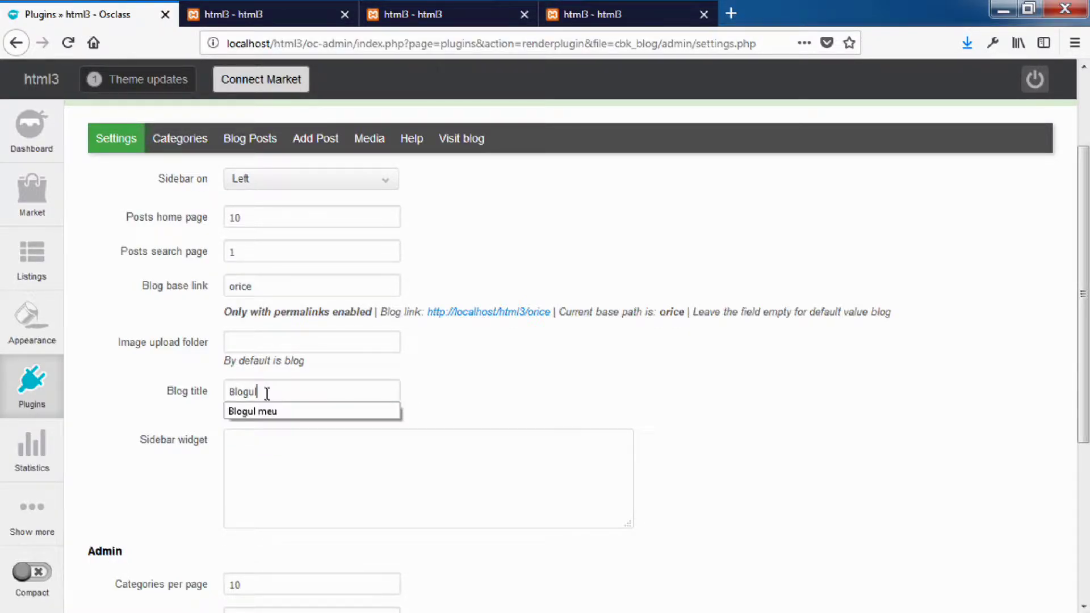
type(" meu")
scroll(437, 397, "down", 5)
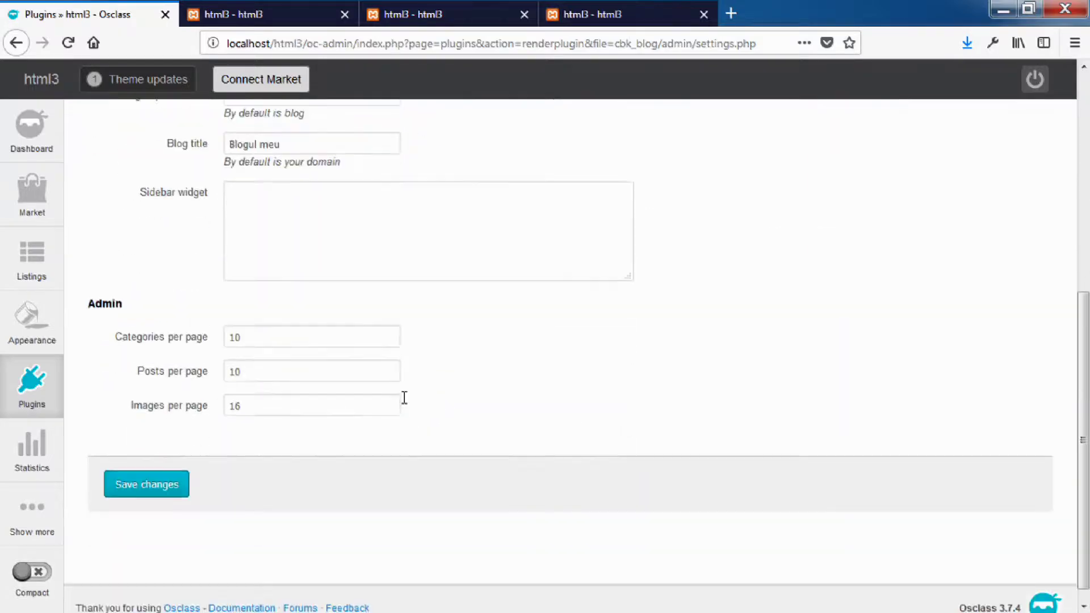
left_click(182, 468)
Reload the public blog page and check the blog title there and on the full article listing
left_click(286, 7)
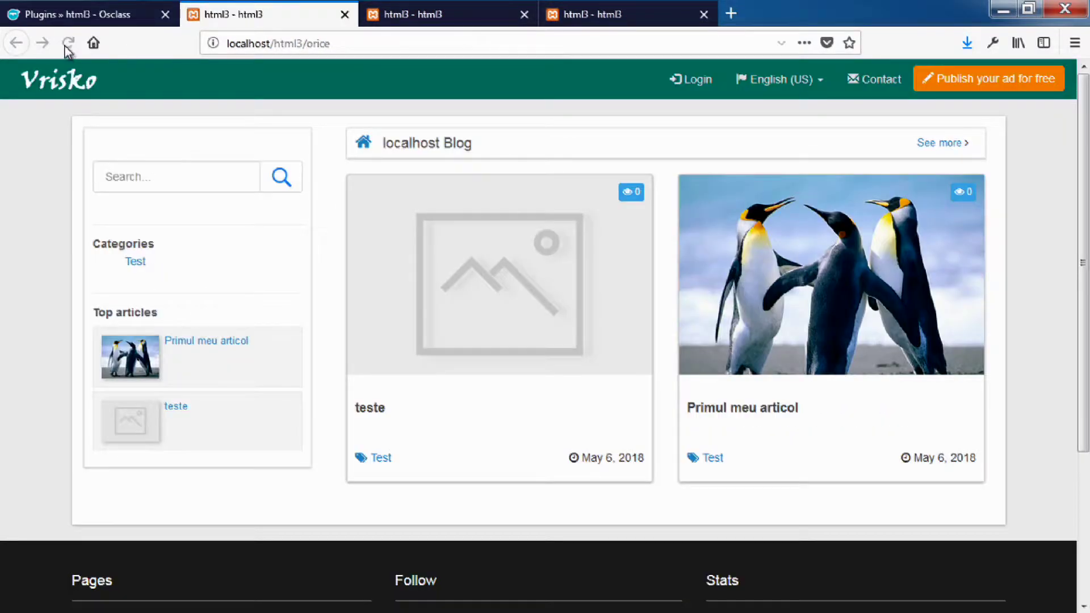
left_click(68, 43)
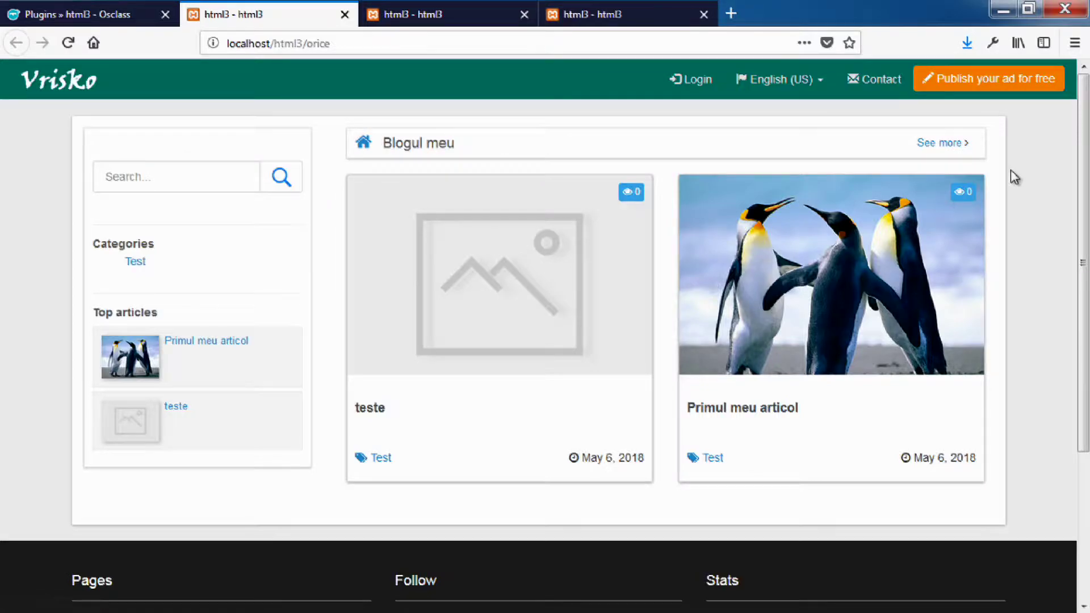
left_click(956, 152)
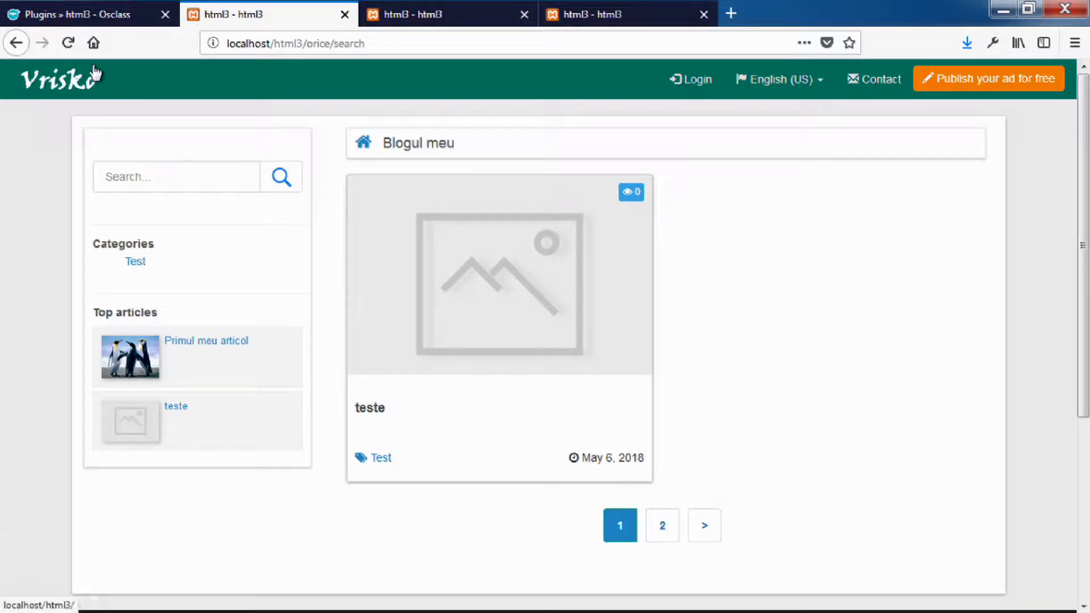
Set the Sidebar widget content to "continut", save the settings, and reload the public blog page to check its sidebar
left_click(84, 14)
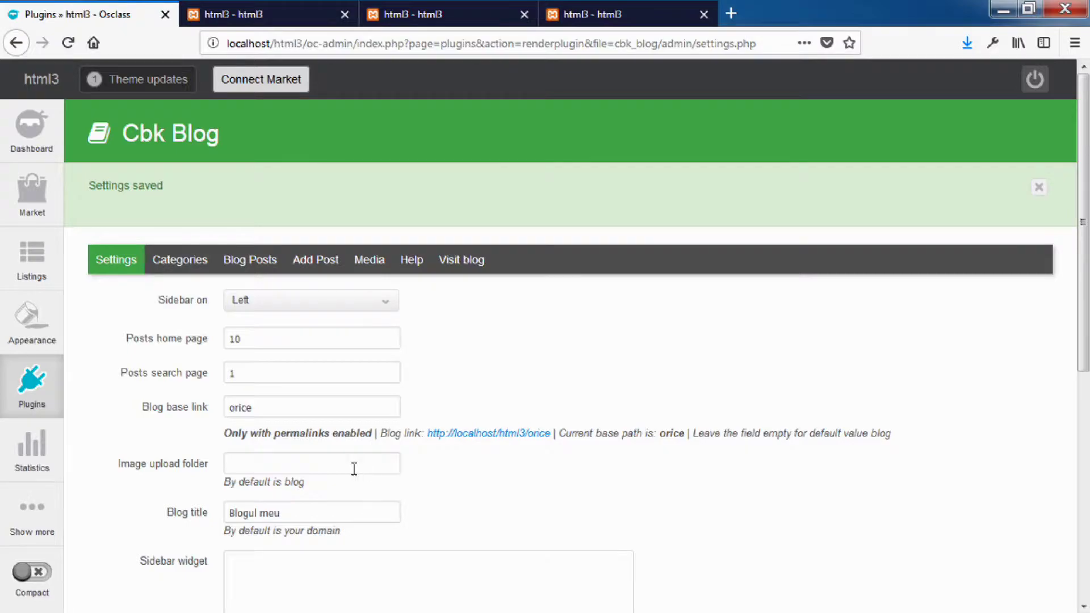
scroll(351, 457, "down", 2)
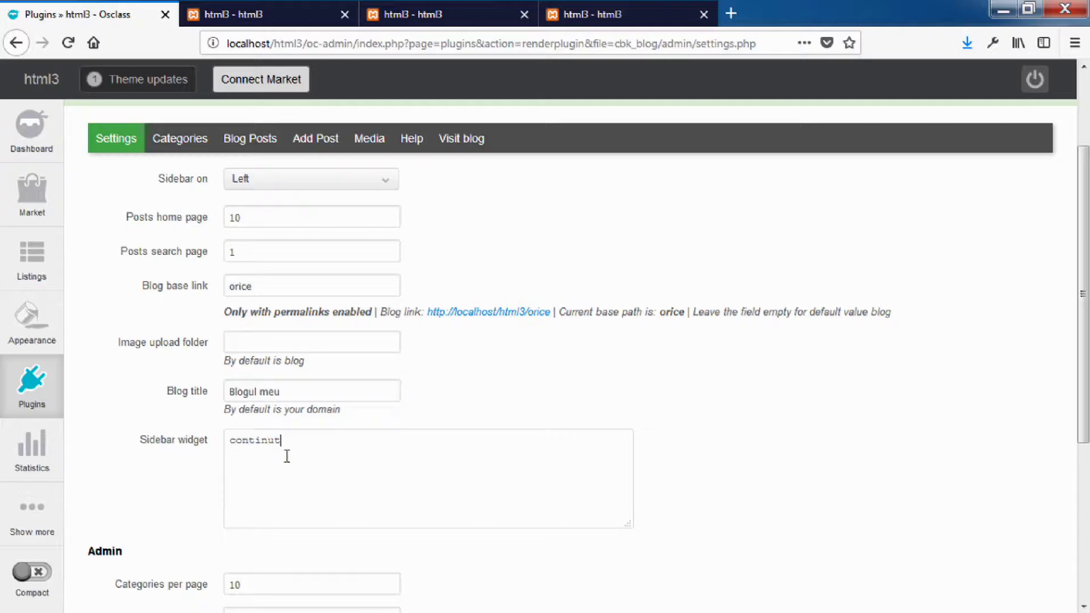
scroll(295, 455, "down", 5)
left_click(180, 489)
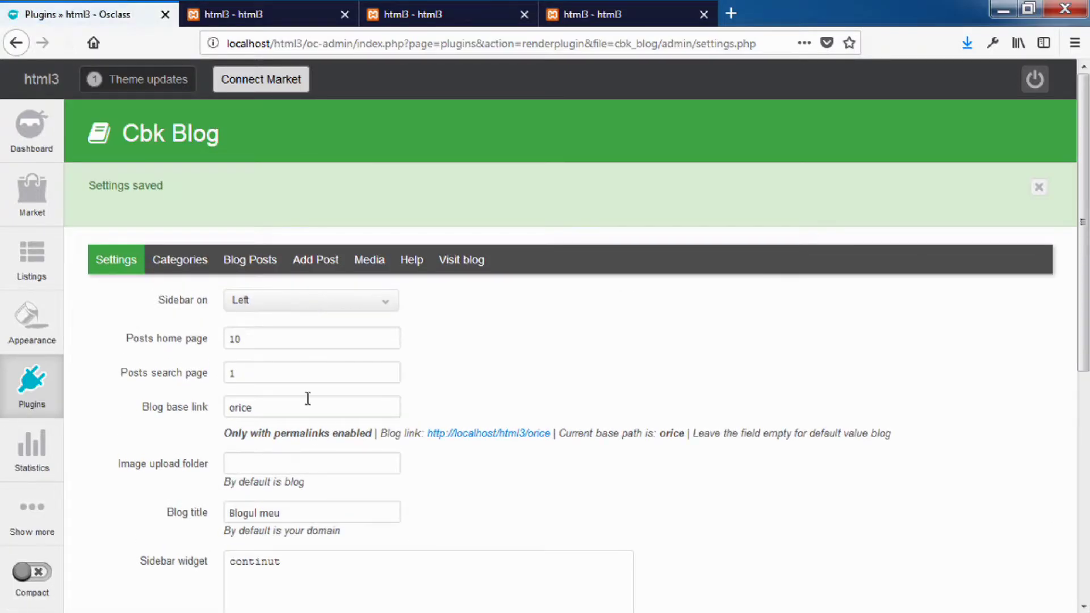
left_click(239, 14)
left_click(67, 42)
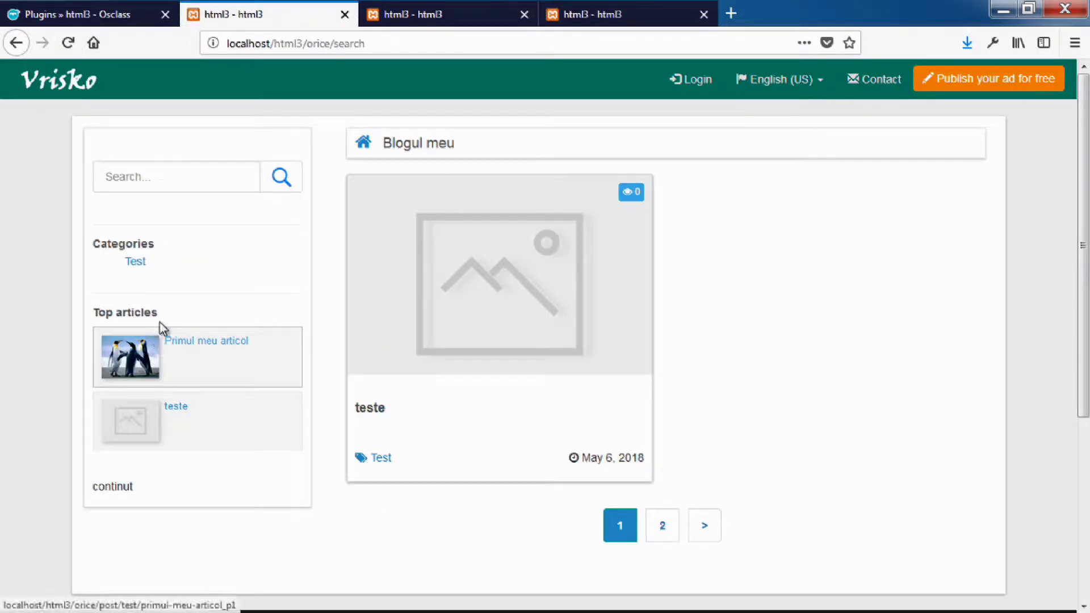
Compare the Categories per page setting with the plugin's category list
left_click(89, 12)
scroll(287, 315, "down", 4)
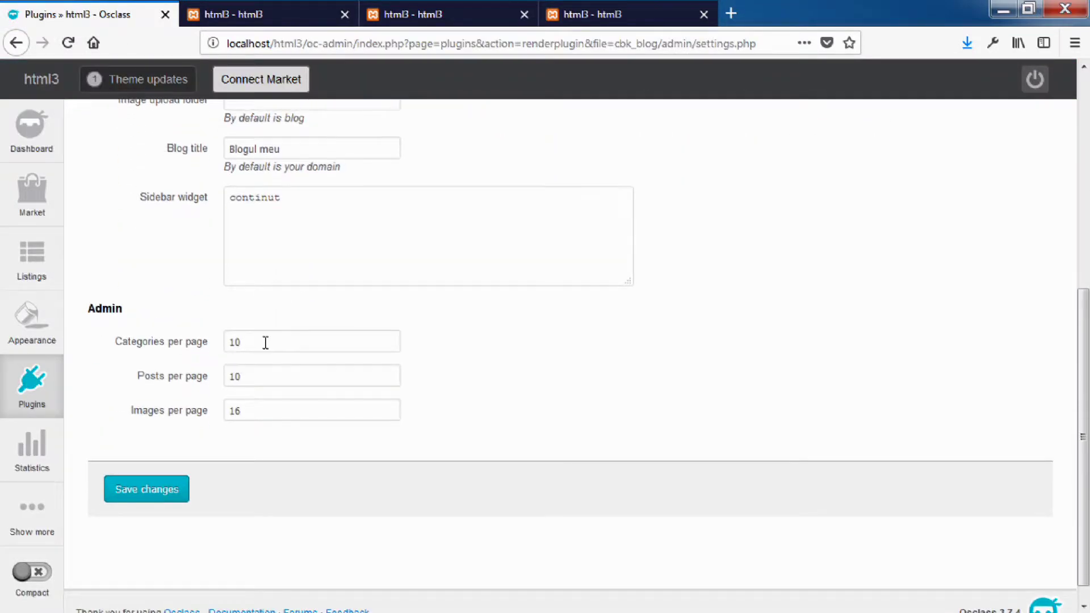
scroll(281, 385, "up", 4)
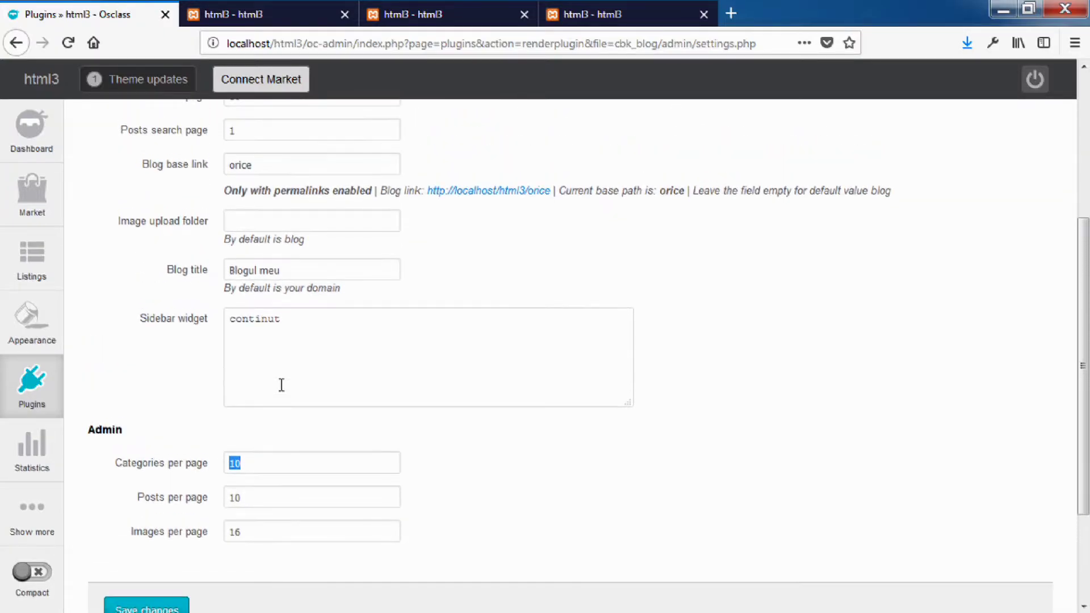
left_click(233, 143)
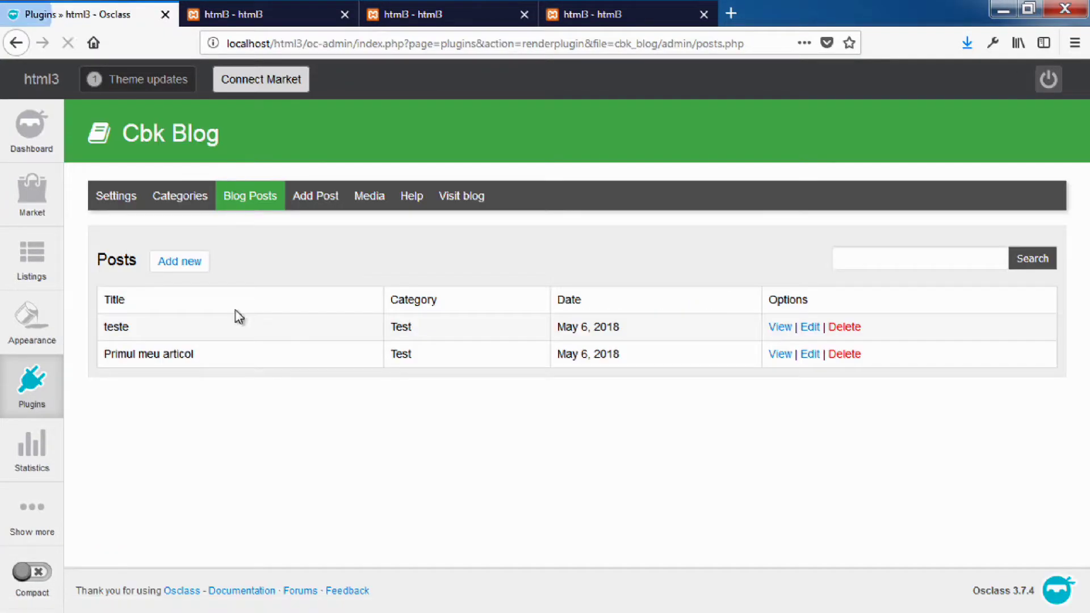
left_click(123, 203)
scroll(207, 307, "down", 7)
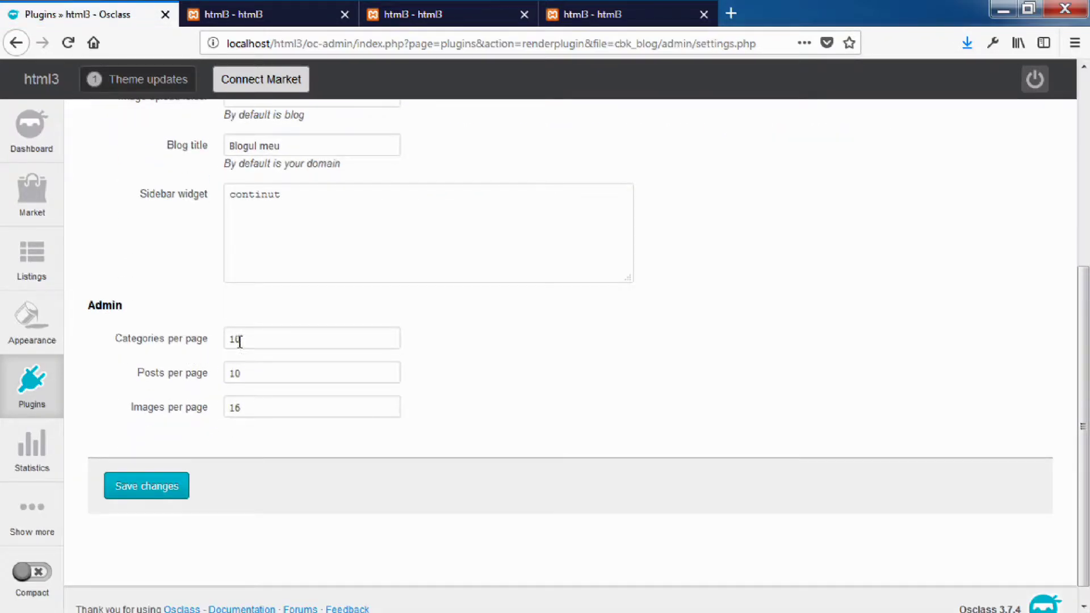
scroll(254, 356, "up", 5)
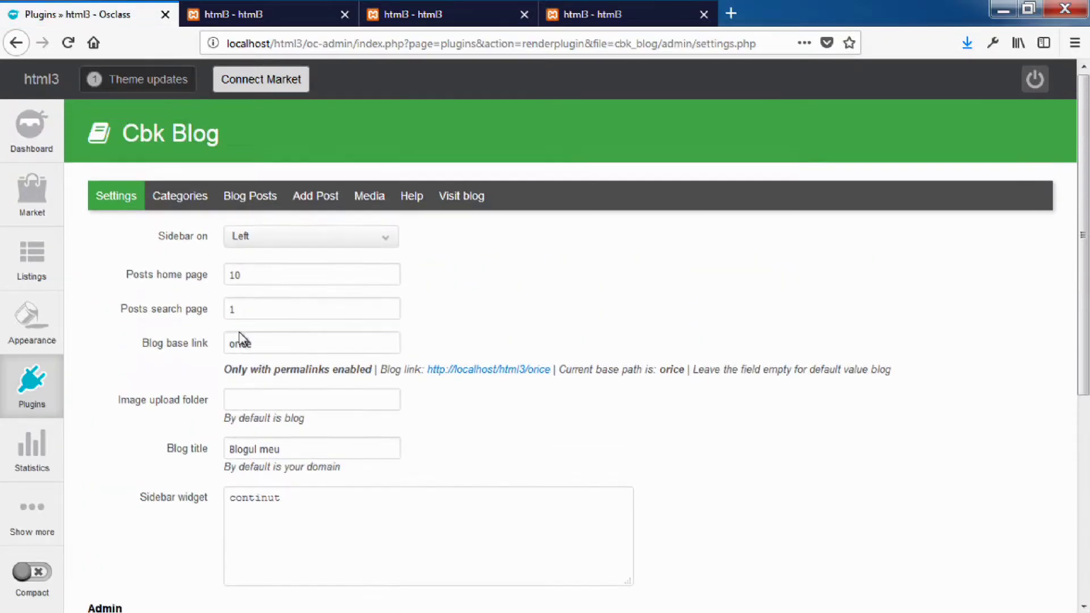
left_click(190, 209)
scroll(397, 487, "down", 3)
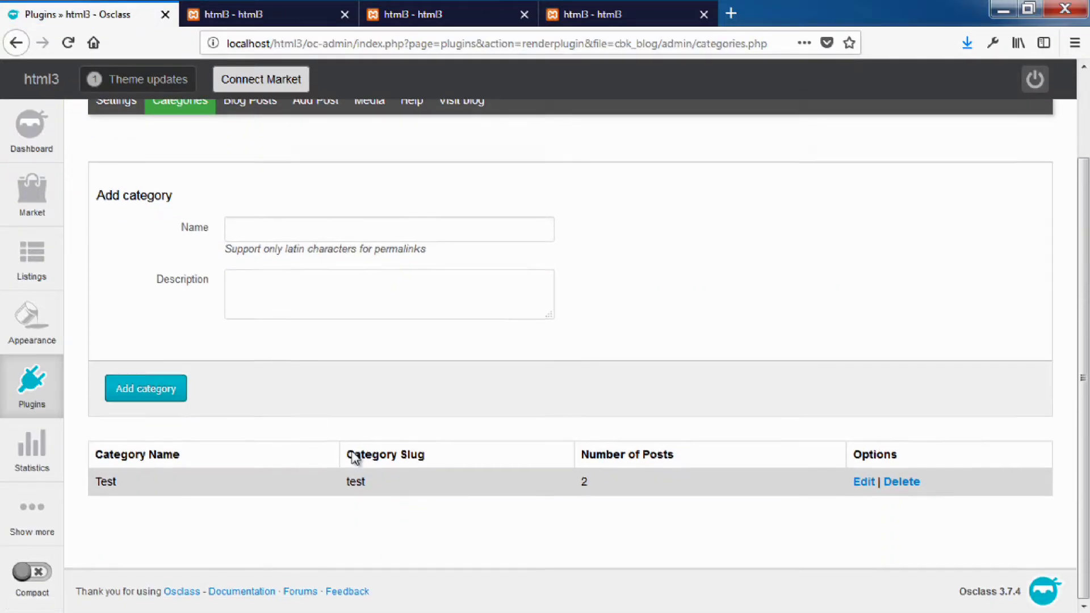
scroll(130, 226, "up", 3)
Compare the admin Posts per page setting with the plugin's list of blog posts
left_click(121, 199)
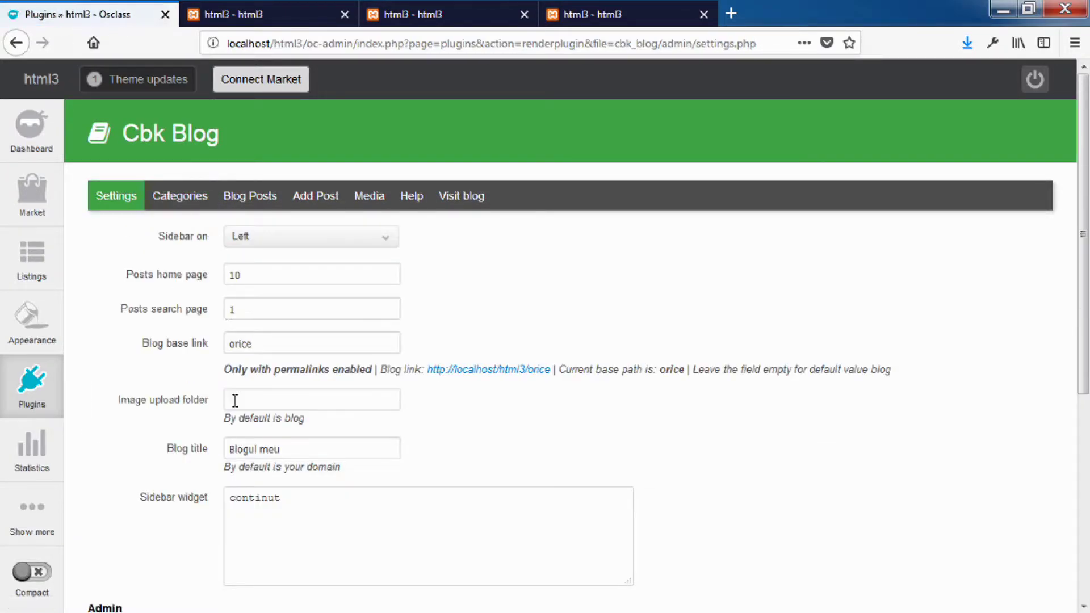
scroll(297, 341, "down", 7)
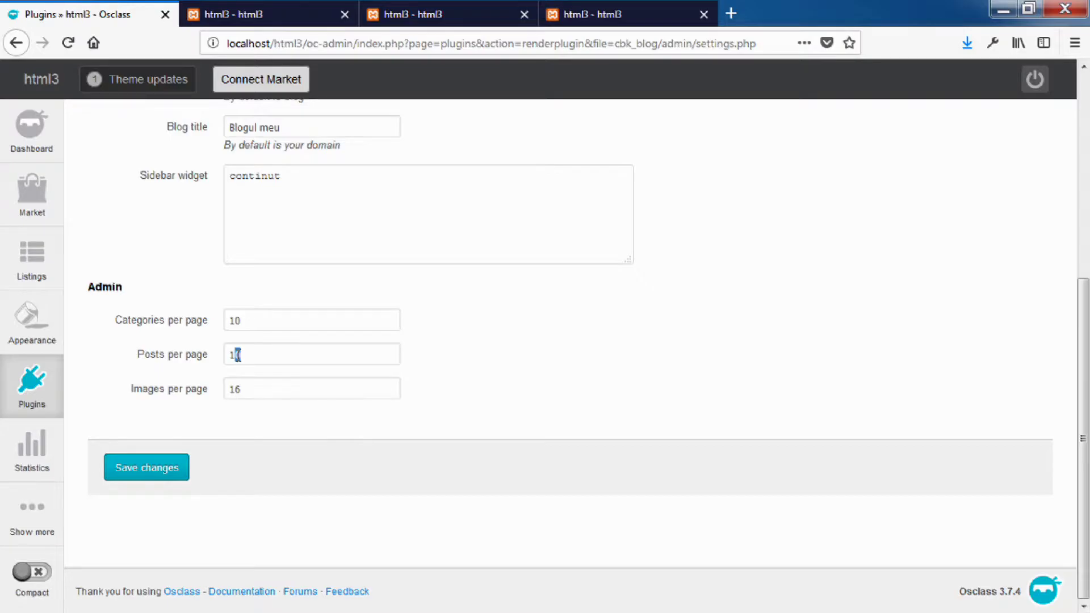
double_click(238, 354)
scroll(287, 385, "up", 6)
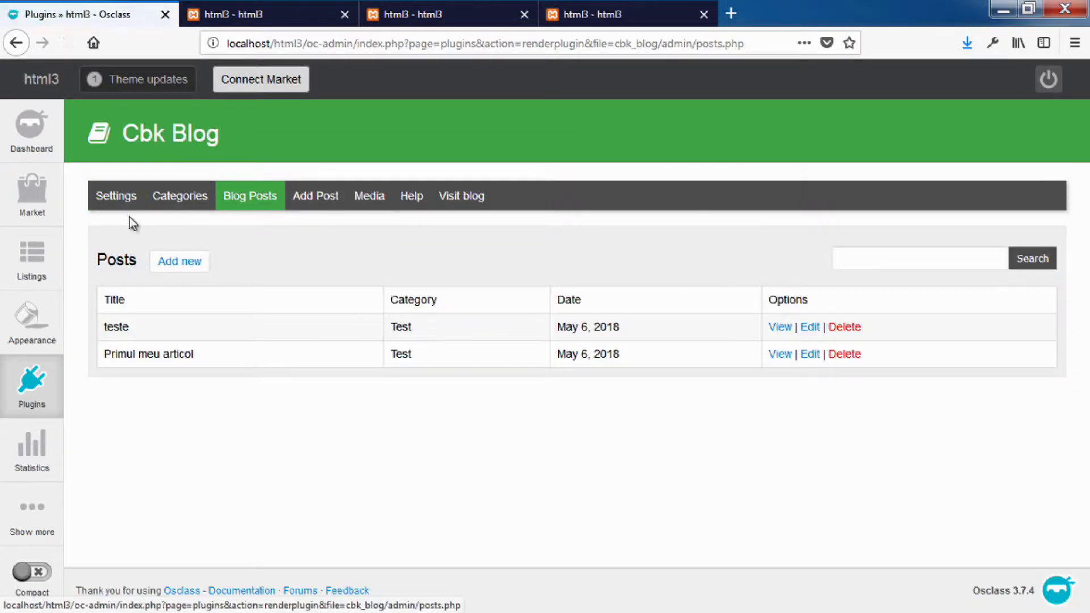
Review the Images per page setting and open the Media Library it applies to
left_click(119, 205)
scroll(255, 386, "down", 4)
scroll(255, 410, "down", 2)
left_click_drag(260, 396, 209, 382)
scroll(324, 438, "up", 5)
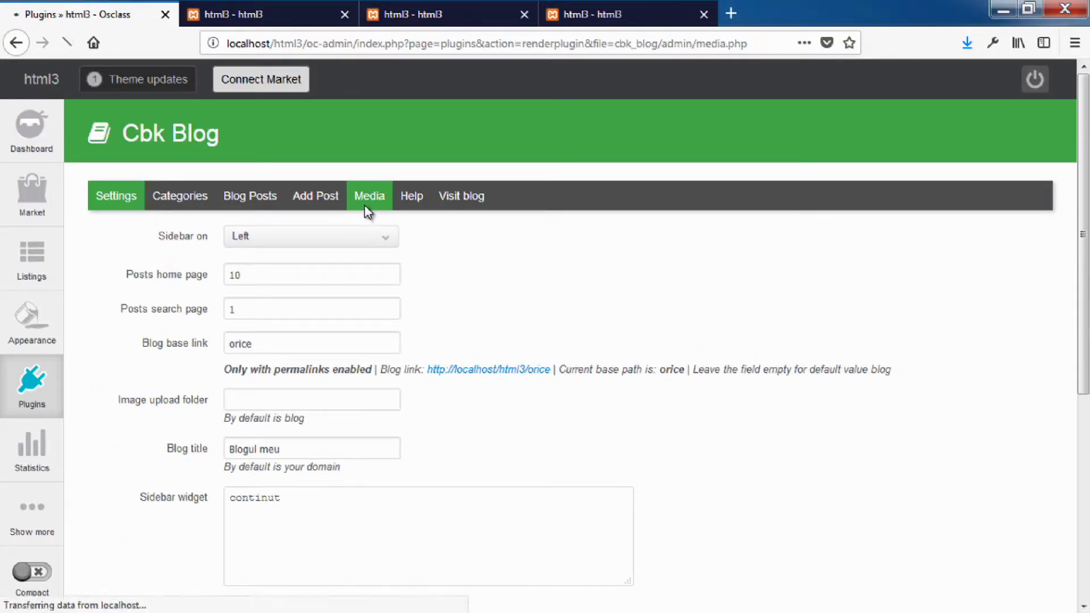
left_click(369, 205)
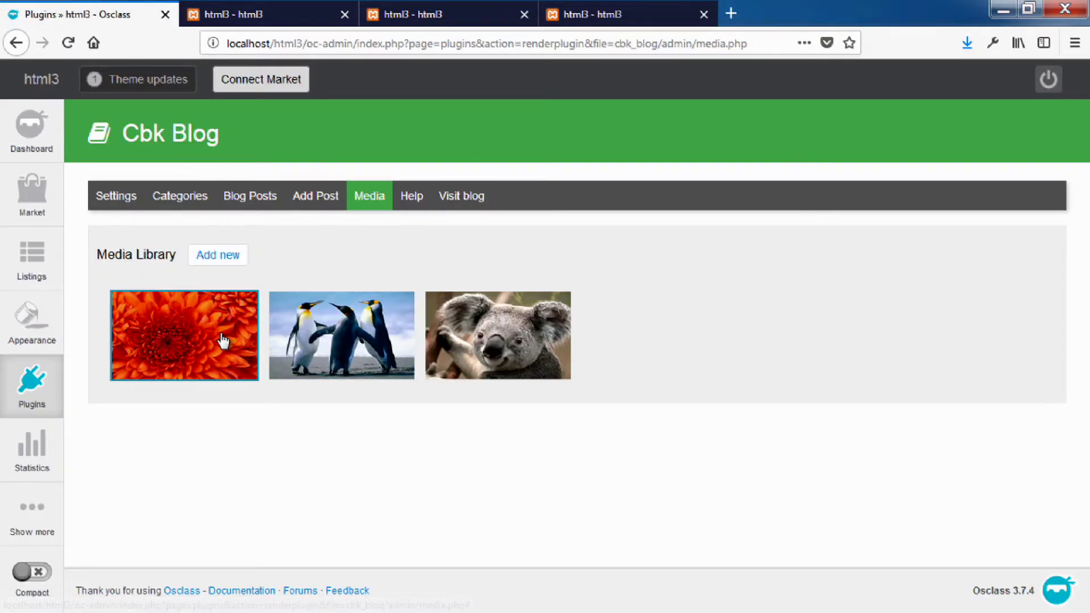
Mark the red flower and koala images in the Media Library, and view the "Primul meu articol" post on the public blog
left_click(222, 340)
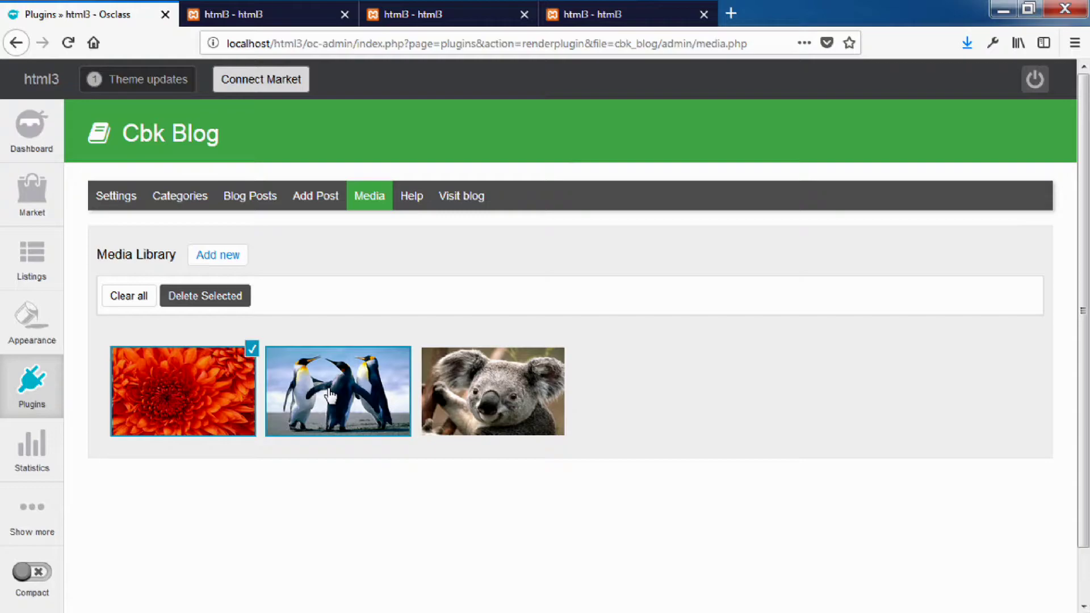
left_click(441, 400)
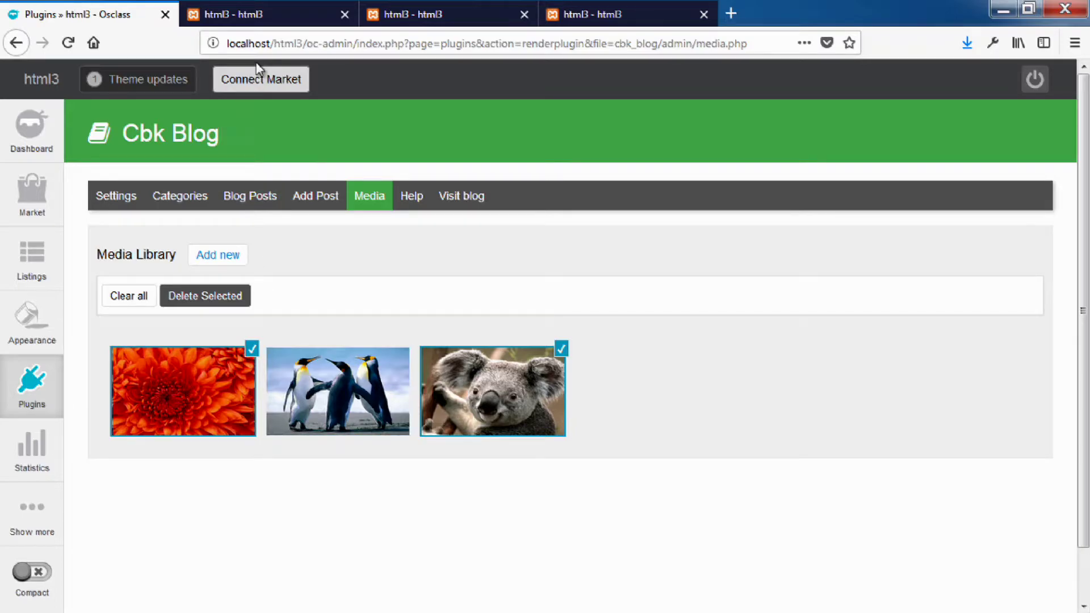
left_click(253, 14)
left_click(400, 321)
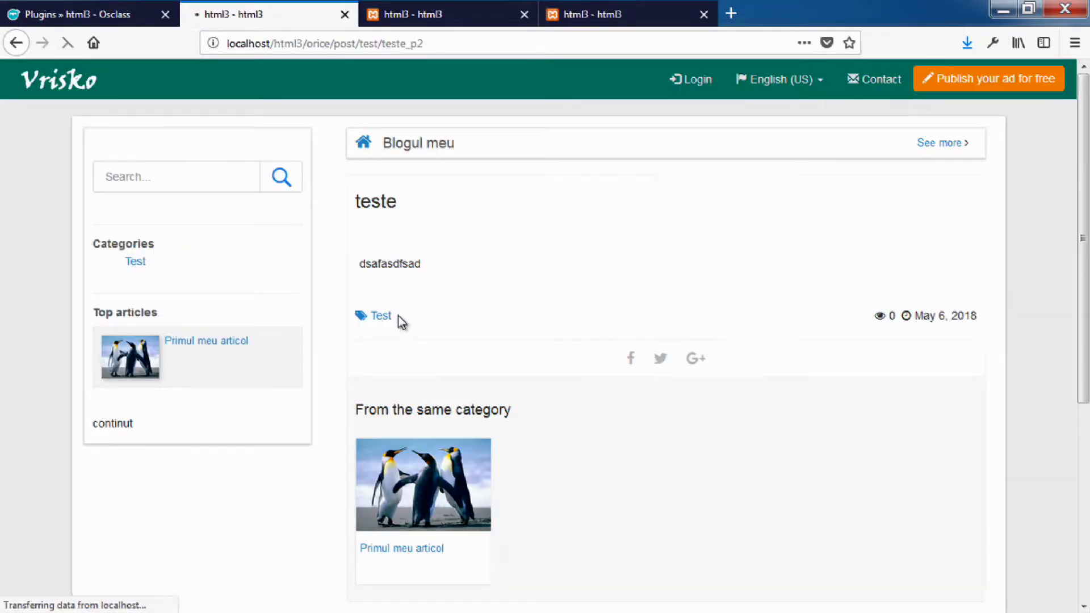
left_click(428, 492)
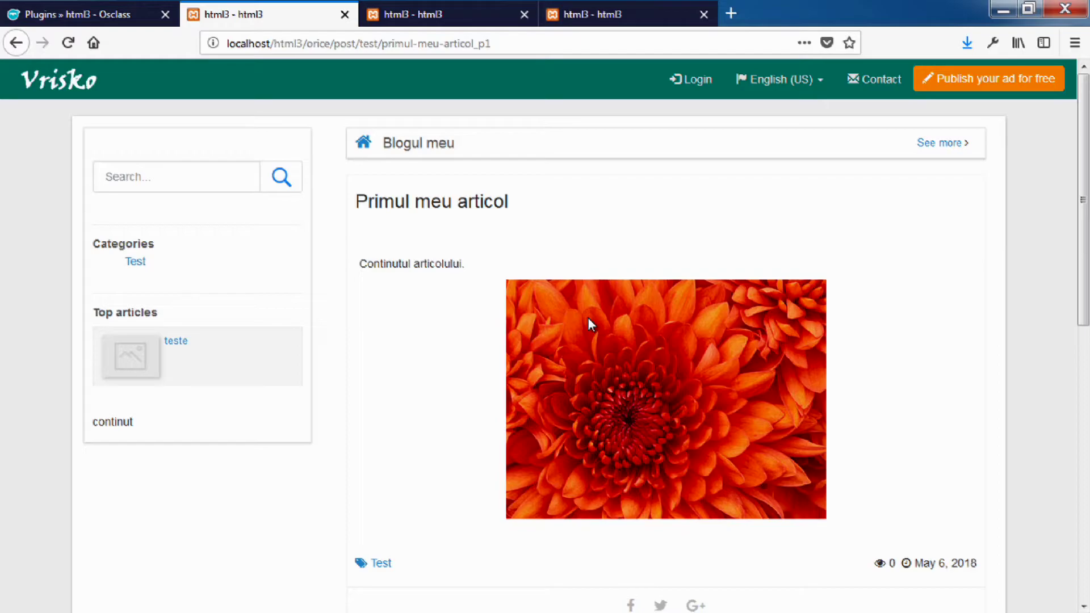
Unmark the koala, delete the red flower image from the Media Library, and reload the public article to check its picture
left_click(110, 14)
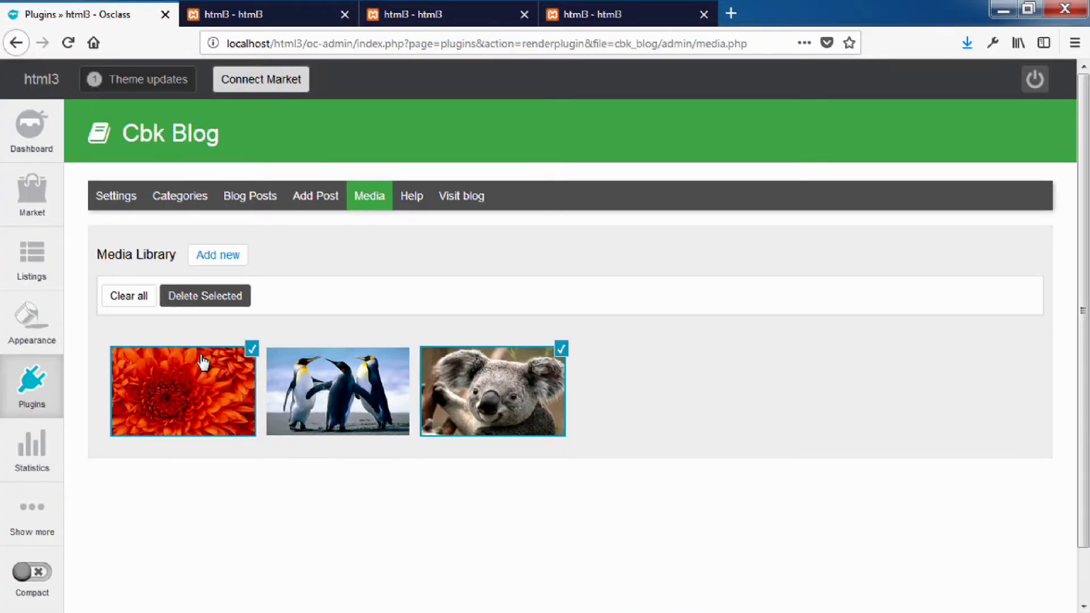
left_click(561, 349)
left_click(210, 296)
left_click(556, 296)
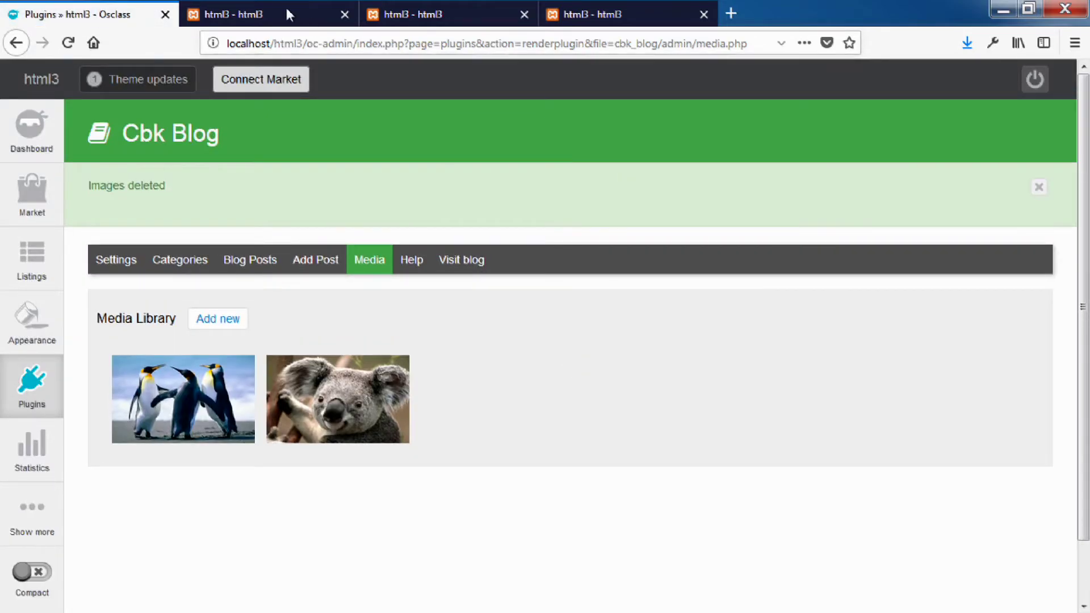
left_click(292, 13)
left_click(68, 43)
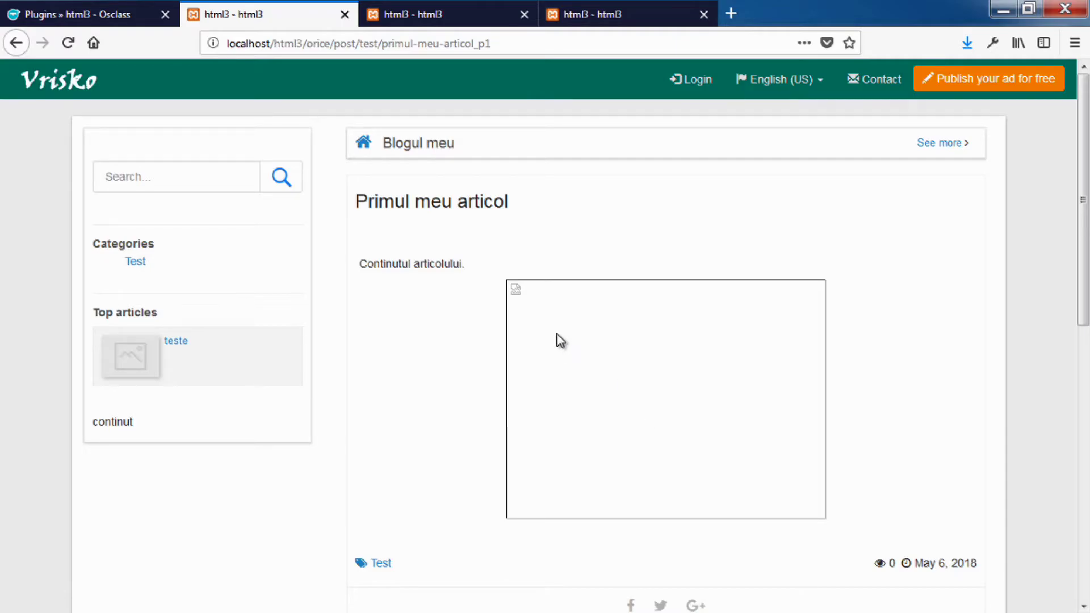
Remove the broken image from the description of the "Primul meu articol" post, save it, and look at the public article
left_click(122, 14)
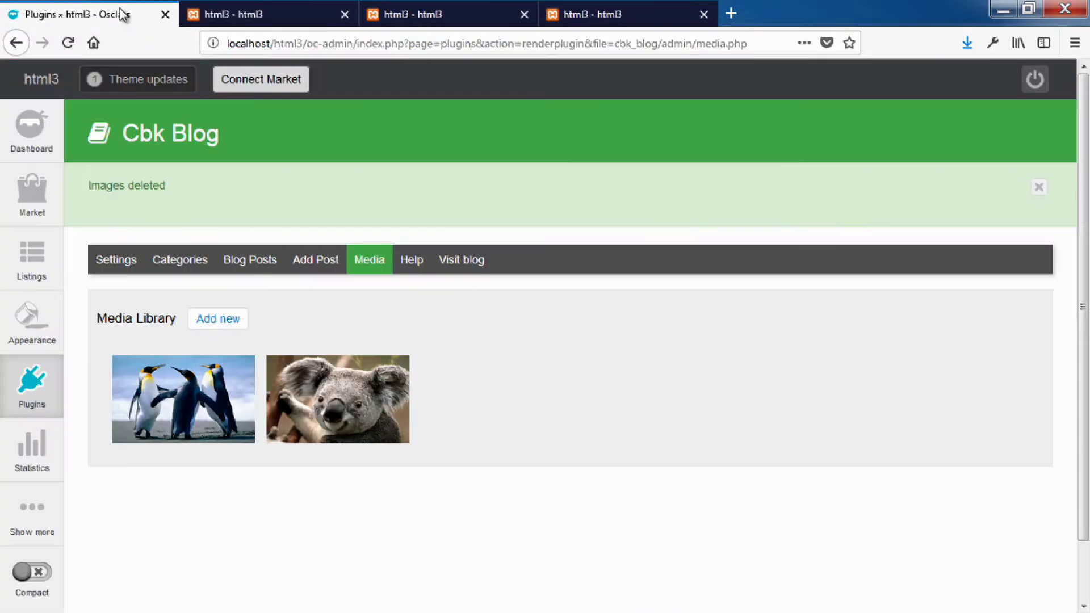
left_click(256, 262)
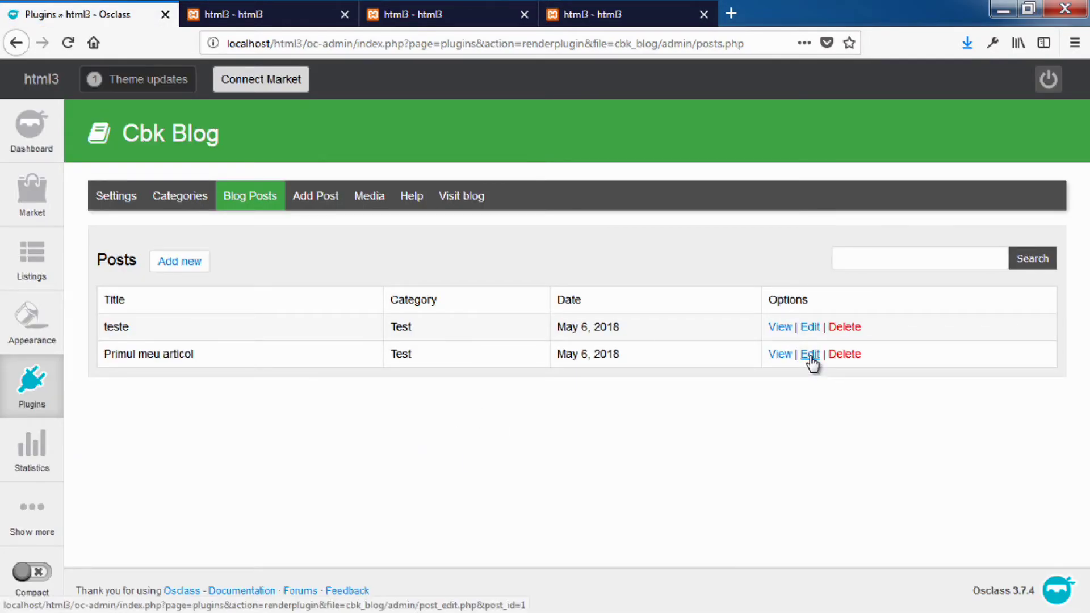
left_click(811, 355)
scroll(403, 445, "down", 5)
left_click(505, 426)
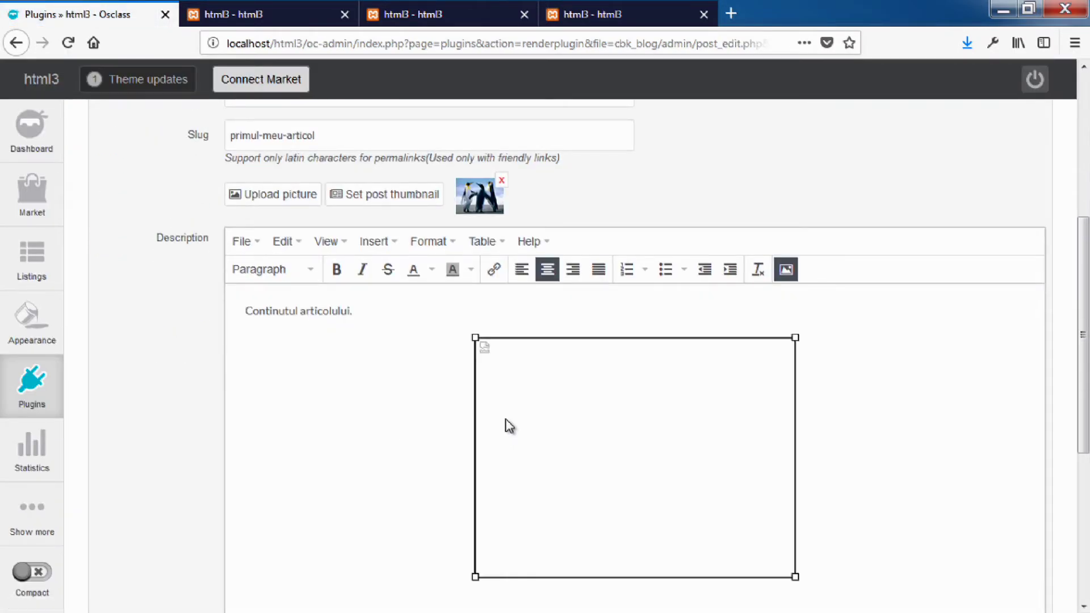
scroll(731, 473, "down", 1)
left_click(828, 457)
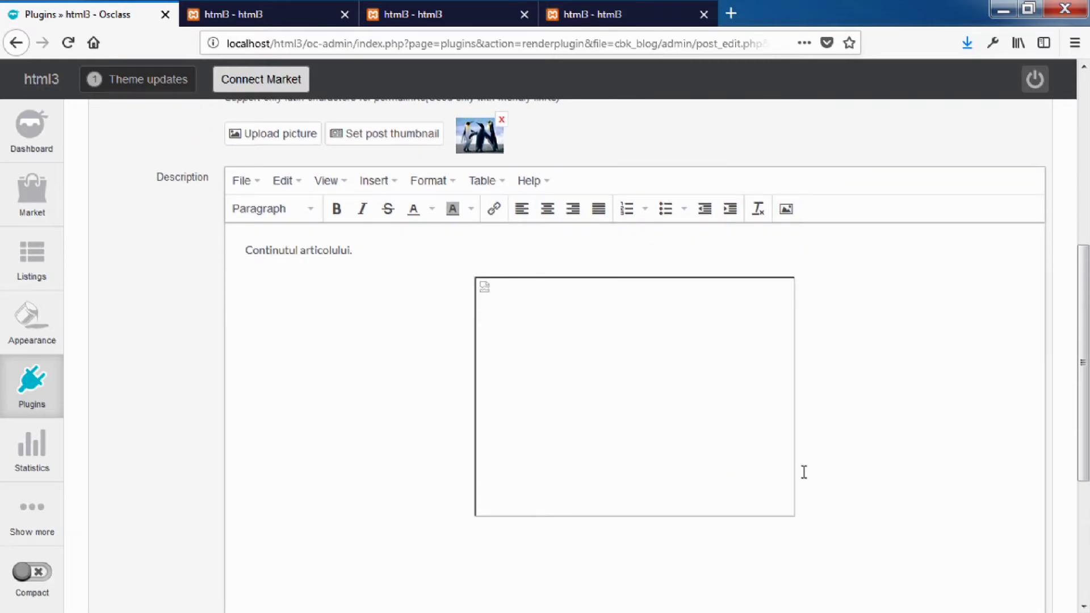
key("BackSpace")
scroll(591, 485, "down", 4)
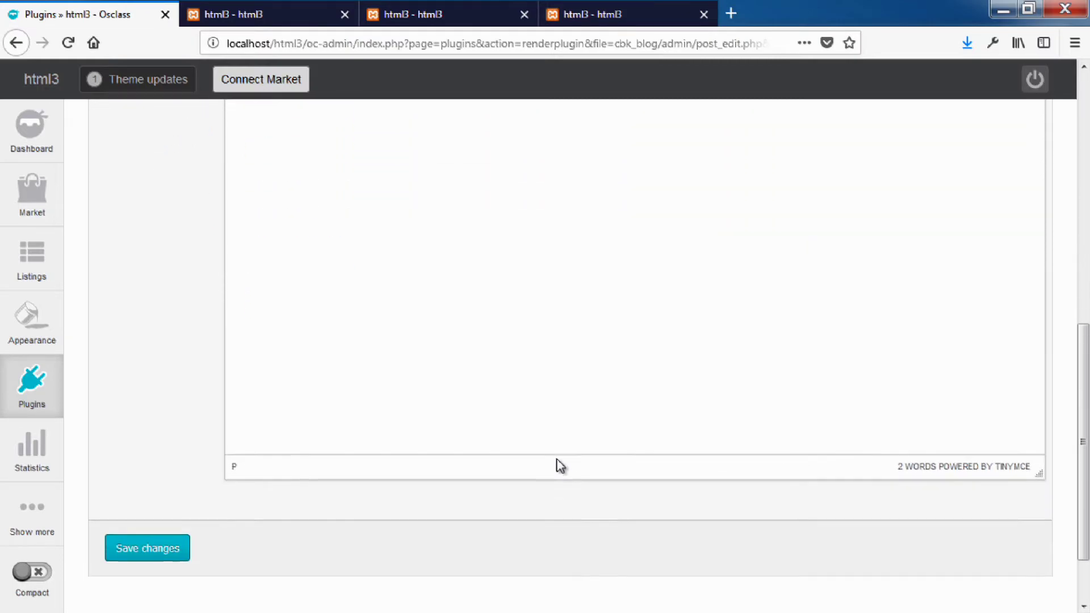
left_click(170, 480)
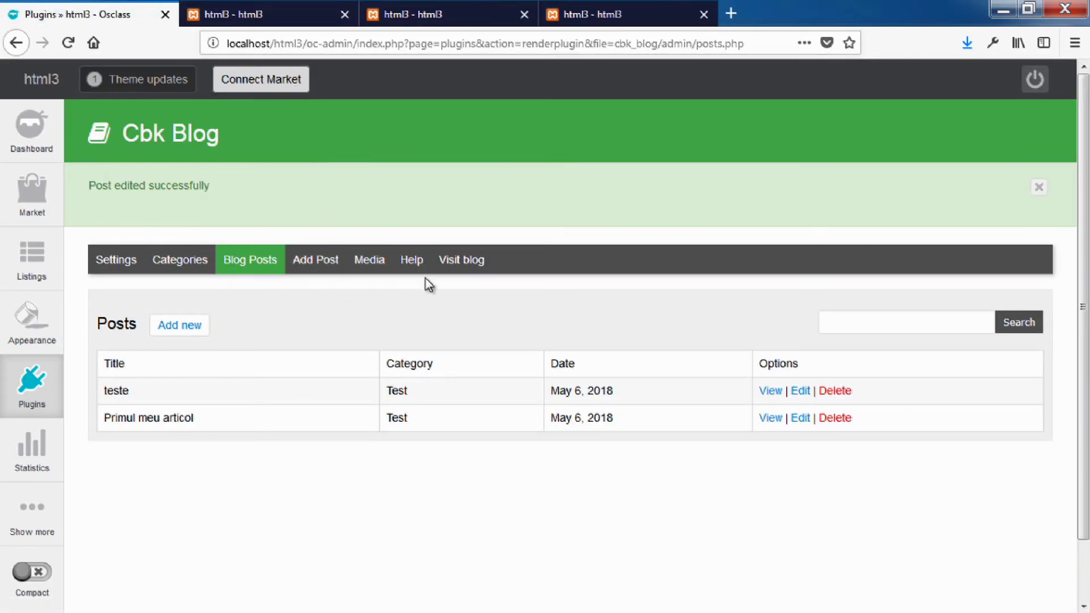
left_click(234, 13)
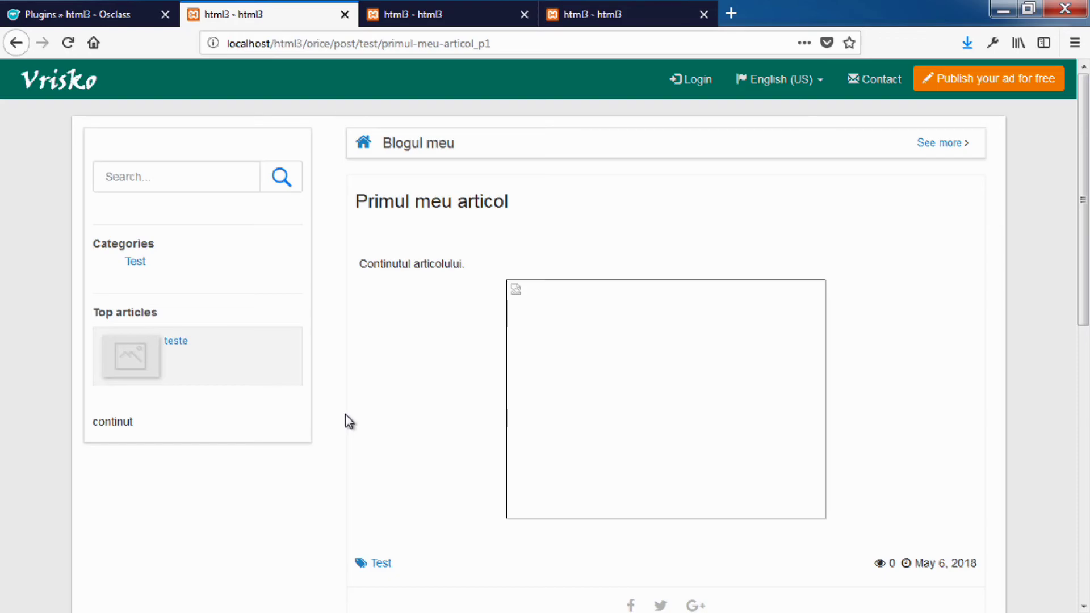
left_click(79, 14)
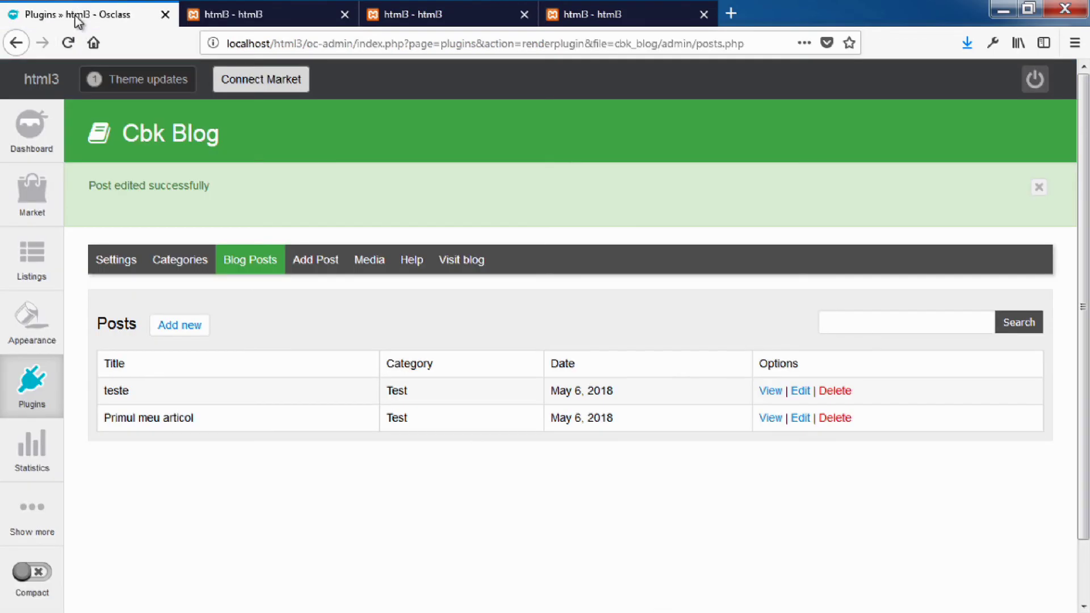